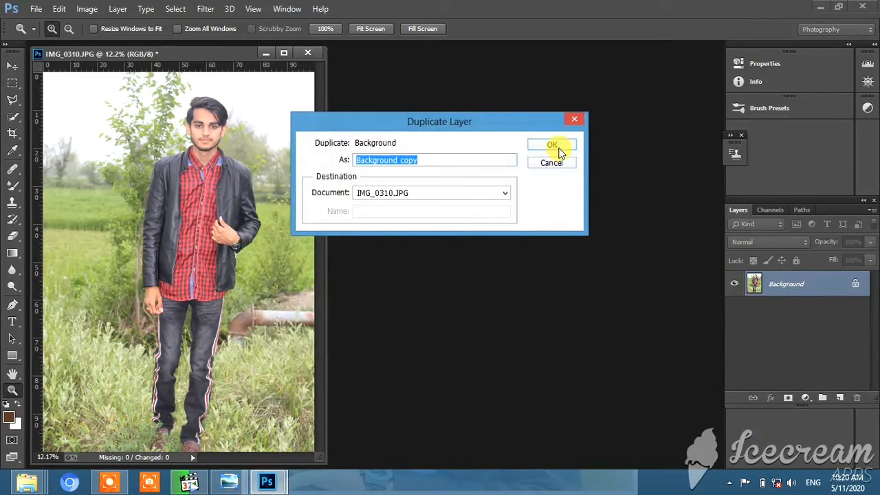
# - Duplicate the Background layer as "Background copy" and open the copy in the Camera Raw filter
pyautogui.click(551, 144)
pyautogui.click(208, 8)
pyautogui.click(216, 83)
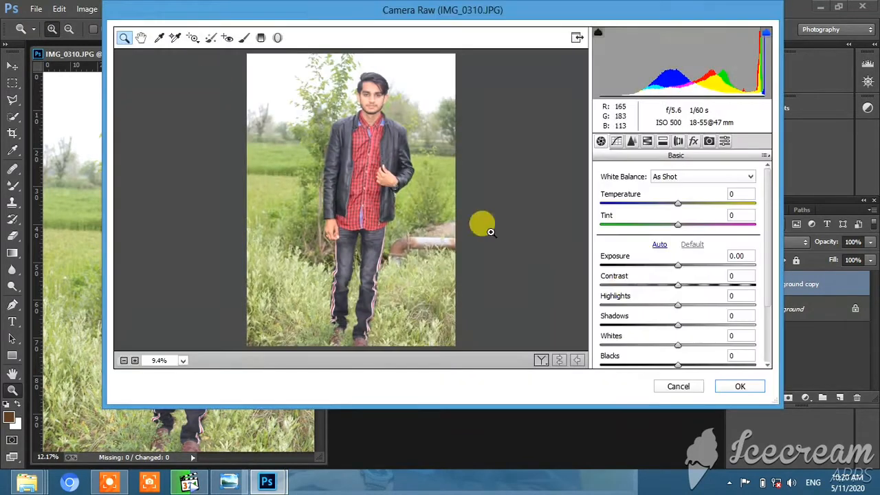
# - Set Highlights to -100, Shadows to -12, Whites to -39, Blacks to +52 and Contrast to +8
pyautogui.moveTo(659, 311); pyautogui.dragTo(576, 311)
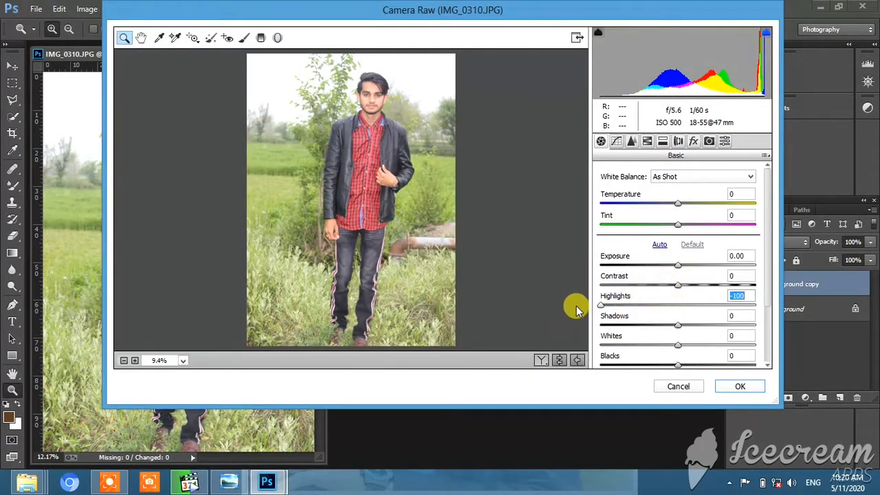
pyautogui.moveTo(678, 324); pyautogui.dragTo(724, 325)
pyautogui.moveTo(678, 365); pyautogui.dragTo(718, 365)
pyautogui.moveTo(675, 345)
pyautogui.mouseDown()
pyautogui.moveTo(647, 345)
pyautogui.moveTo(667, 330)
pyautogui.mouseUp()
pyautogui.click(676, 325)
pyautogui.click(689, 286)
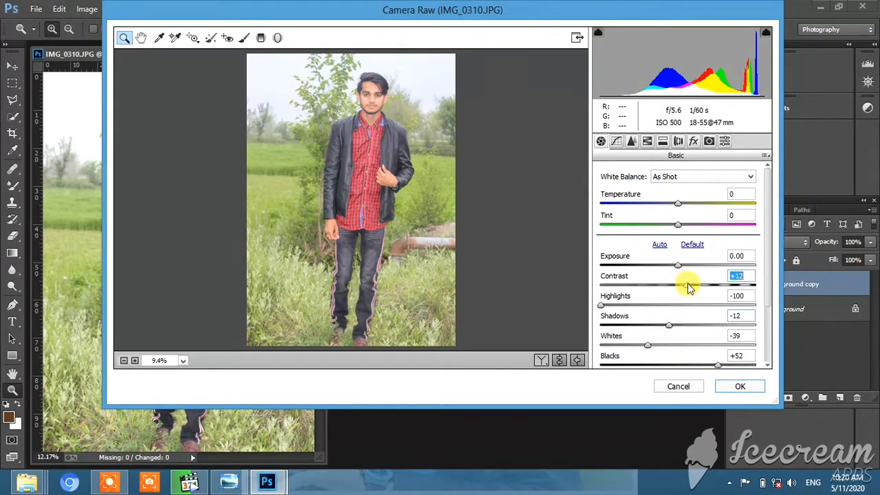
# - Set Clarity to +5 and apply the Camera Raw adjustments to the layer
pyautogui.scroll(-1, 682, 330)
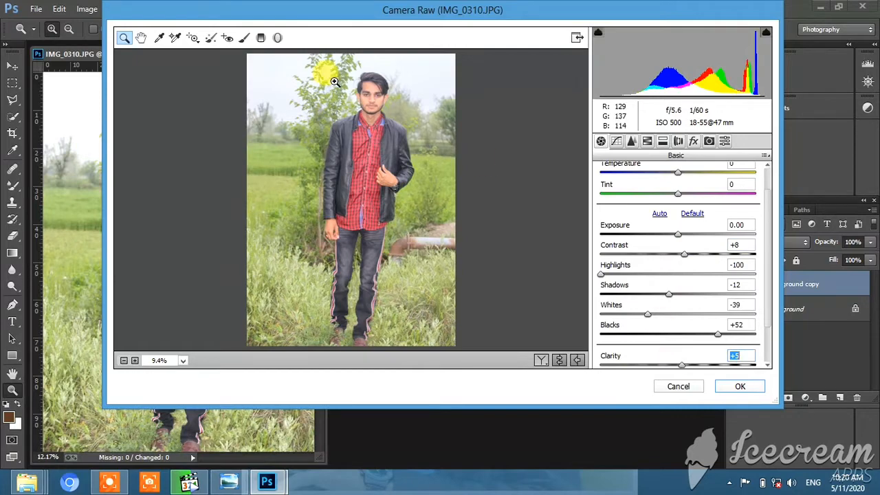
pyautogui.moveTo(333, 77); pyautogui.dragTo(341, 84)
pyautogui.rightClick(354, 150)
pyautogui.click(390, 226)
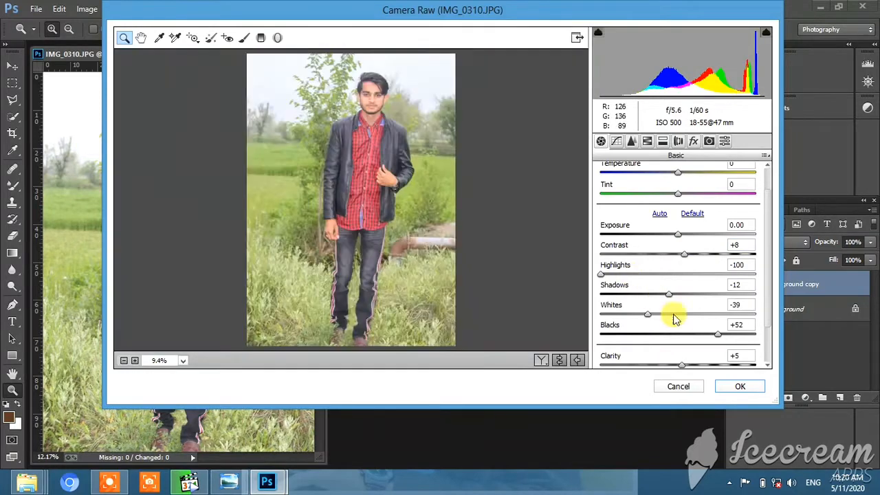
pyautogui.click(738, 386)
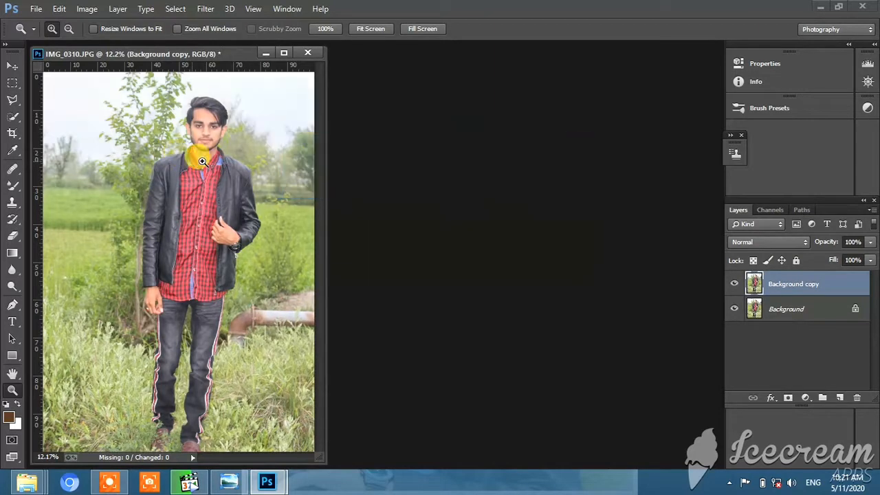
pyautogui.moveTo(176, 89); pyautogui.dragTo(231, 168)
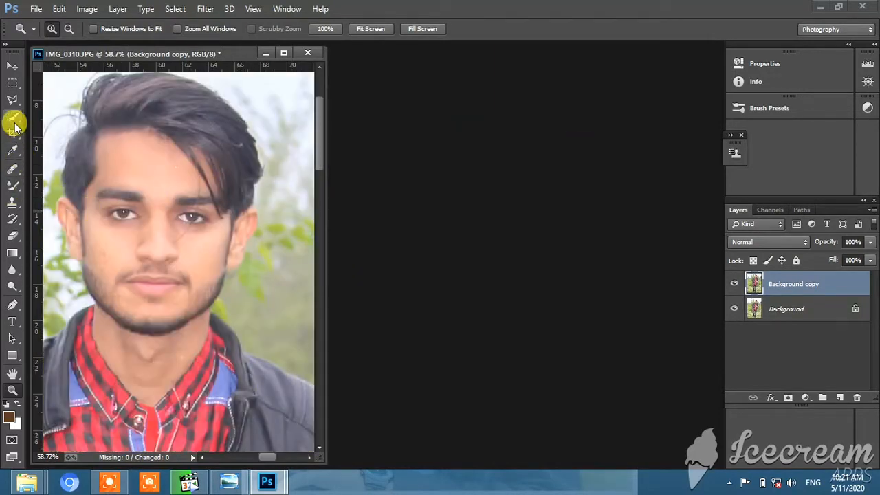
pyautogui.click(13, 117)
pyautogui.moveTo(119, 89)
pyautogui.mouseDown()
pyautogui.moveTo(162, 124)
pyautogui.moveTo(165, 148)
pyautogui.moveTo(141, 209)
pyautogui.moveTo(142, 315)
pyautogui.moveTo(167, 233)
pyautogui.mouseUp()
pyautogui.rightClick(167, 234)
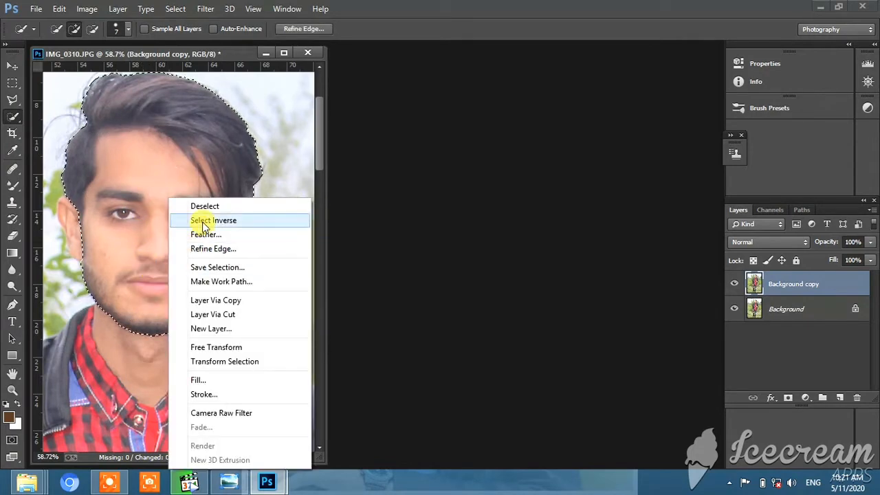
pyautogui.click(185, 201)
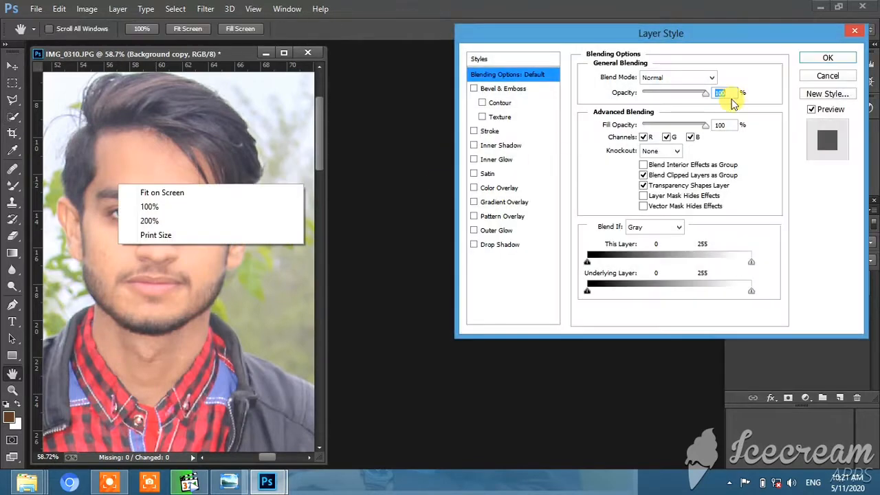
pyautogui.click(825, 75)
pyautogui.rightClick(67, 179)
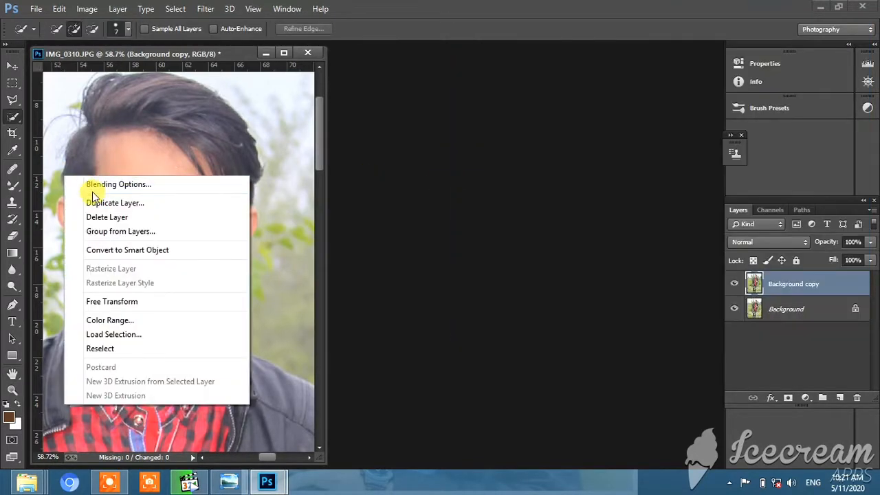
pyautogui.click(145, 153)
pyautogui.click(12, 390)
pyautogui.hotkey('ctrl', '0')
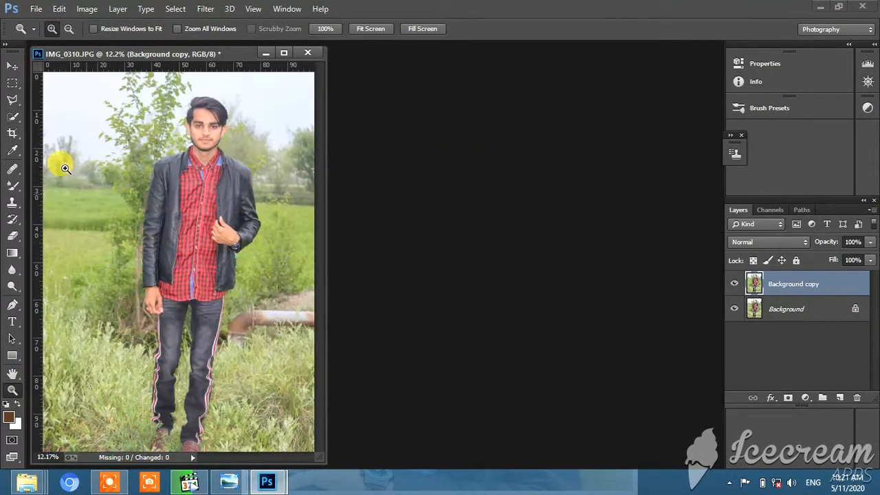
# - Select the background on both sides of the man and around his head with the Quick Selection tool
pyautogui.click(12, 115)
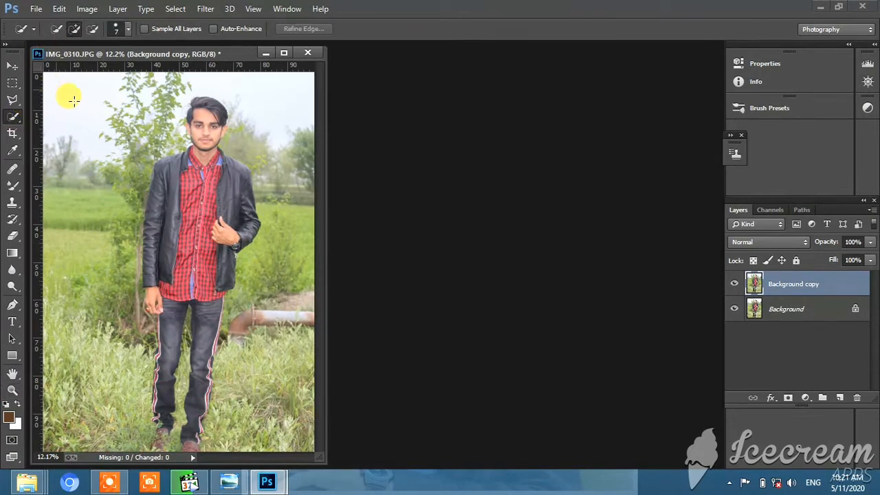
pyautogui.moveTo(105, 166); pyautogui.dragTo(103, 448)
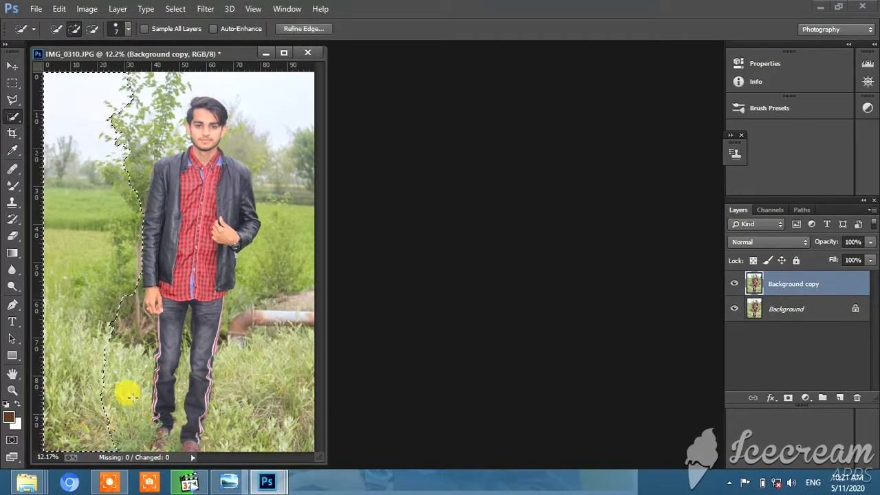
pyautogui.moveTo(119, 341); pyautogui.dragTo(131, 409)
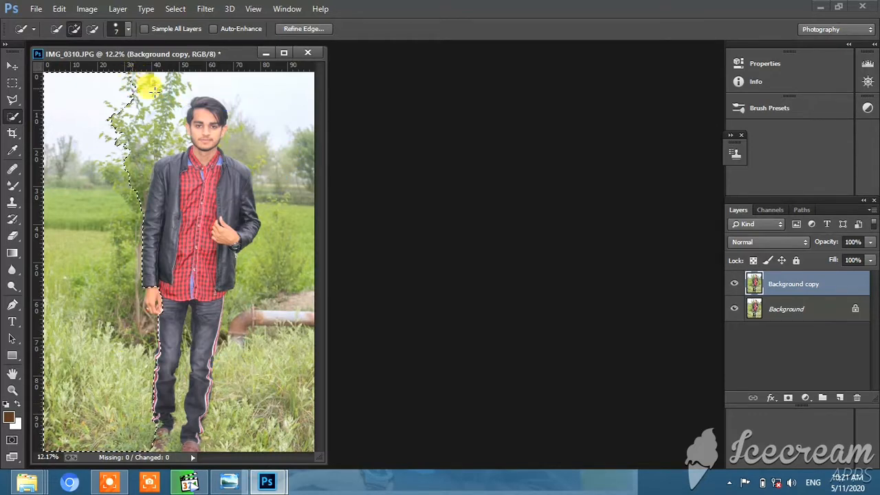
pyautogui.moveTo(153, 89)
pyautogui.mouseDown()
pyautogui.moveTo(158, 111)
pyautogui.moveTo(139, 141)
pyautogui.moveTo(130, 183)
pyautogui.moveTo(137, 201)
pyautogui.moveTo(176, 145)
pyautogui.mouseUp()
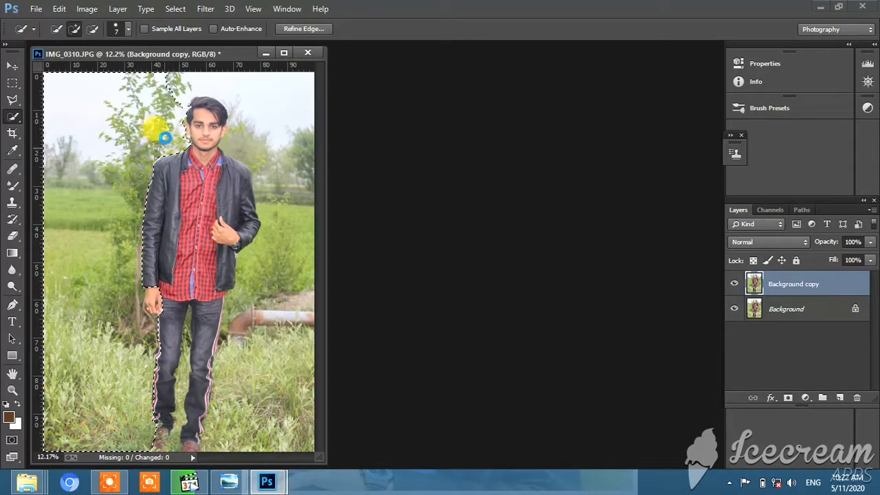
pyautogui.moveTo(165, 138)
pyautogui.mouseDown()
pyautogui.moveTo(176, 90)
pyautogui.moveTo(236, 78)
pyautogui.moveTo(276, 87)
pyautogui.moveTo(295, 157)
pyautogui.moveTo(282, 218)
pyautogui.moveTo(274, 393)
pyautogui.moveTo(266, 309)
pyautogui.moveTo(275, 298)
pyautogui.moveTo(266, 295)
pyautogui.moveTo(249, 347)
pyautogui.moveTo(227, 369)
pyautogui.moveTo(239, 437)
pyautogui.moveTo(282, 407)
pyautogui.moveTo(215, 407)
pyautogui.moveTo(184, 332)
pyautogui.moveTo(179, 384)
pyautogui.mouseUp()
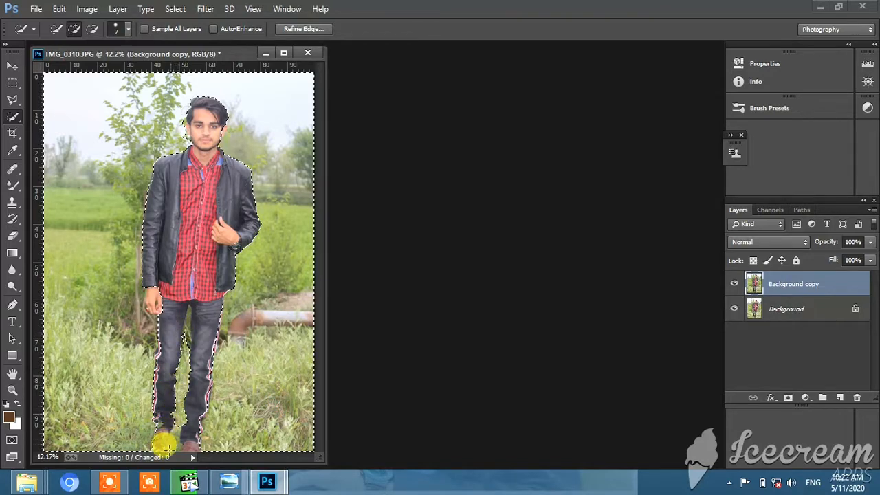
# - Extend the background selection around the shoes and into the gap between the legs
pyautogui.moveTo(171, 445); pyautogui.dragTo(186, 331)
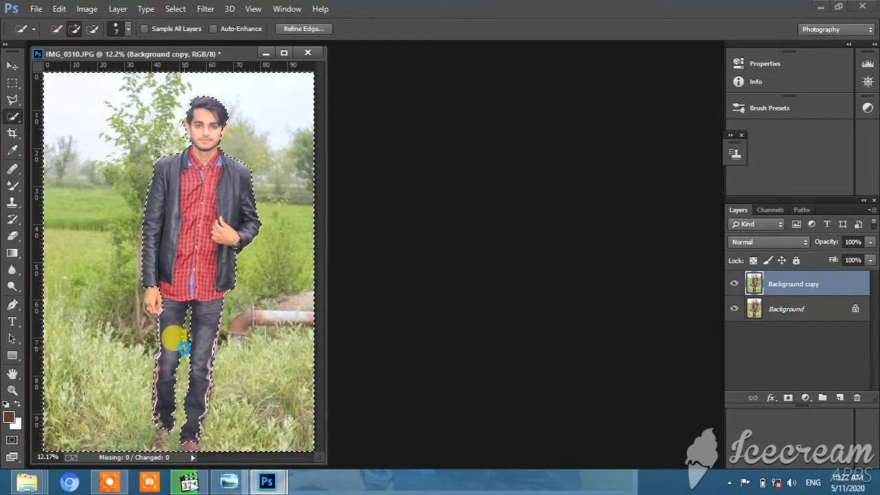
pyautogui.moveTo(184, 347); pyautogui.dragTo(187, 332)
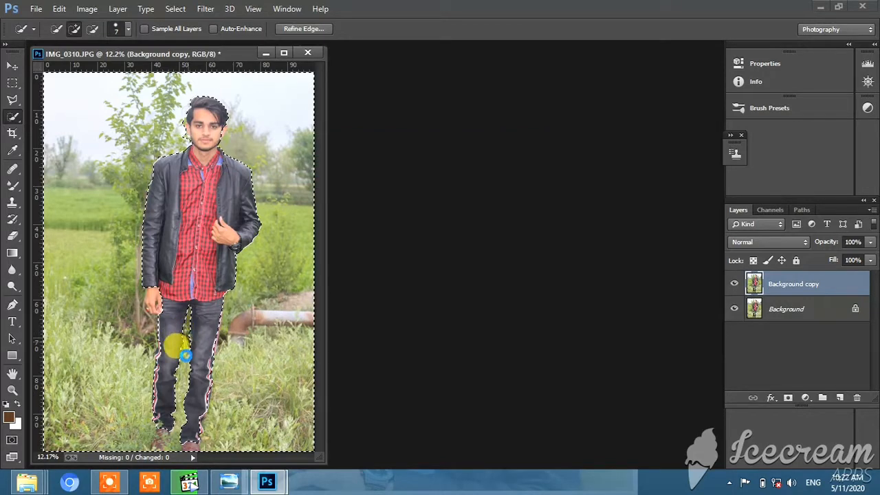
pyautogui.moveTo(186, 354)
pyautogui.mouseDown()
pyautogui.moveTo(183, 357)
pyautogui.moveTo(188, 330)
pyautogui.moveTo(179, 354)
pyautogui.mouseUp()
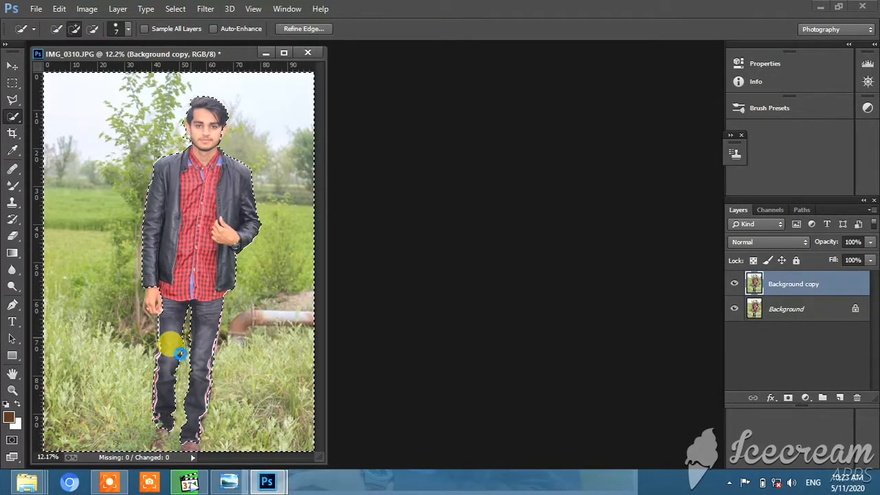
pyautogui.click(92, 28)
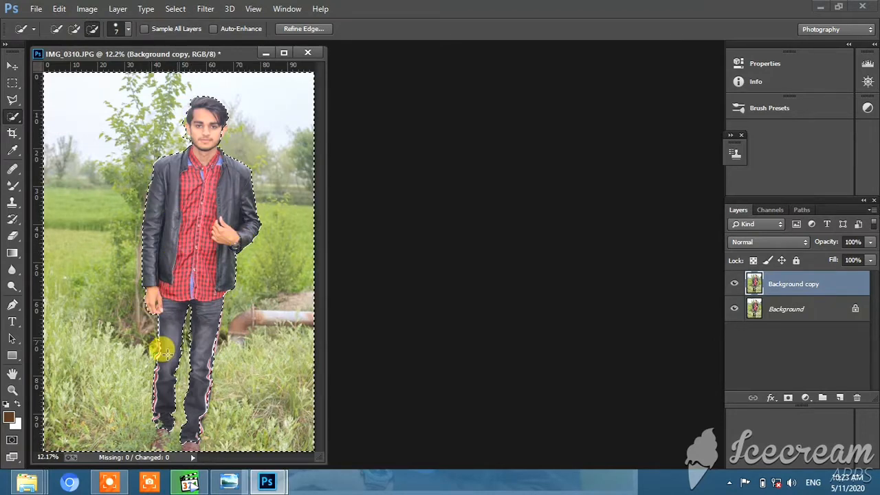
# - Add the missed background patches beside the ear and jaw on the tree side to the selection
pyautogui.click(12, 389)
pyautogui.moveTo(151, 71); pyautogui.dragTo(234, 187)
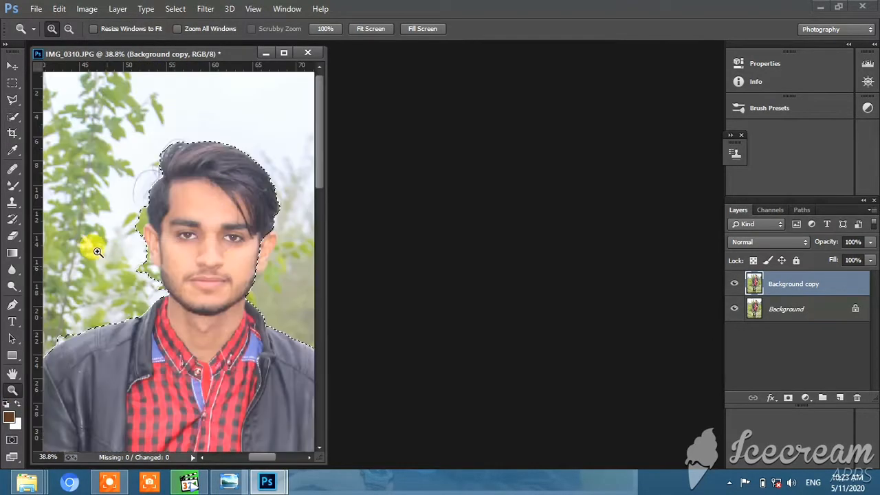
pyautogui.click(12, 116)
pyautogui.click(74, 28)
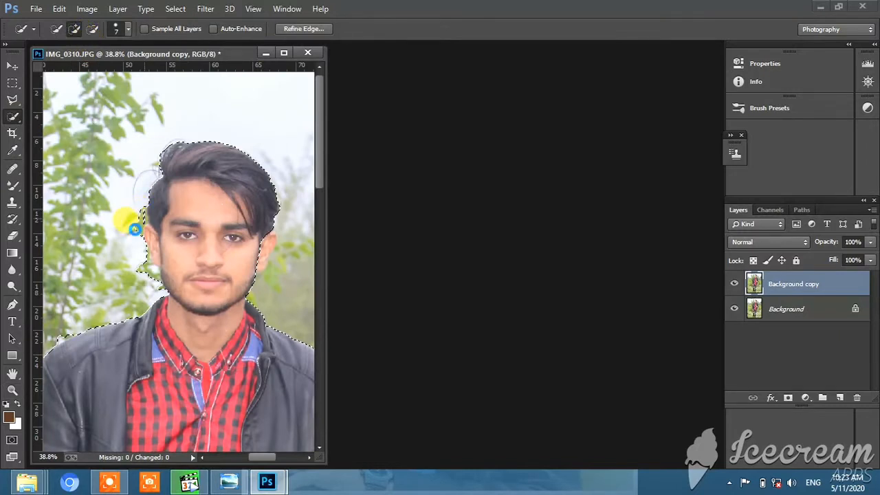
pyautogui.click(134, 229)
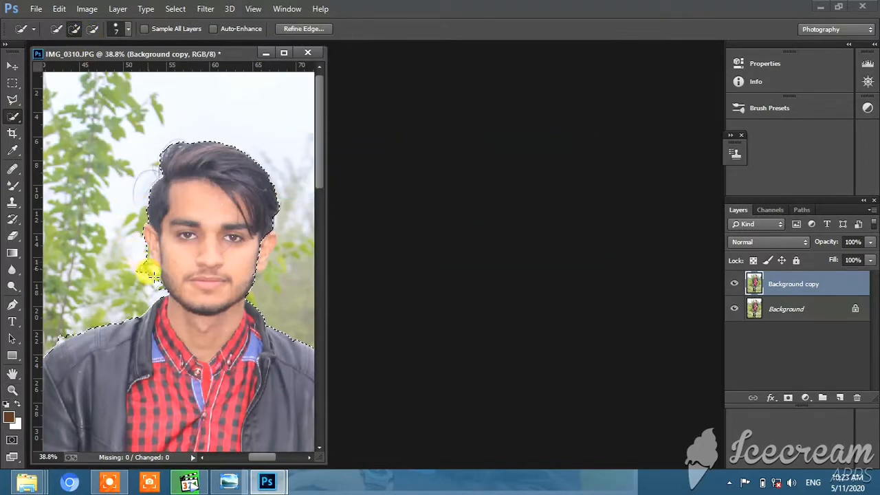
pyautogui.click(147, 282)
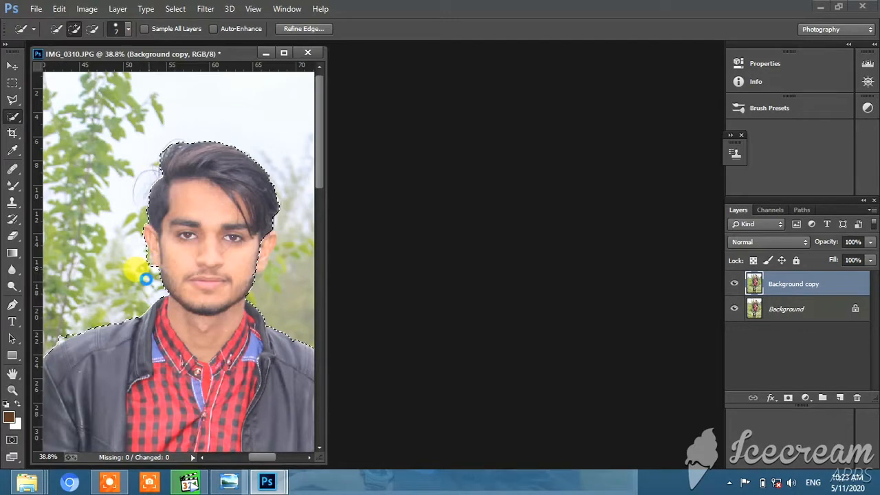
pyautogui.moveTo(146, 279); pyautogui.dragTo(143, 257)
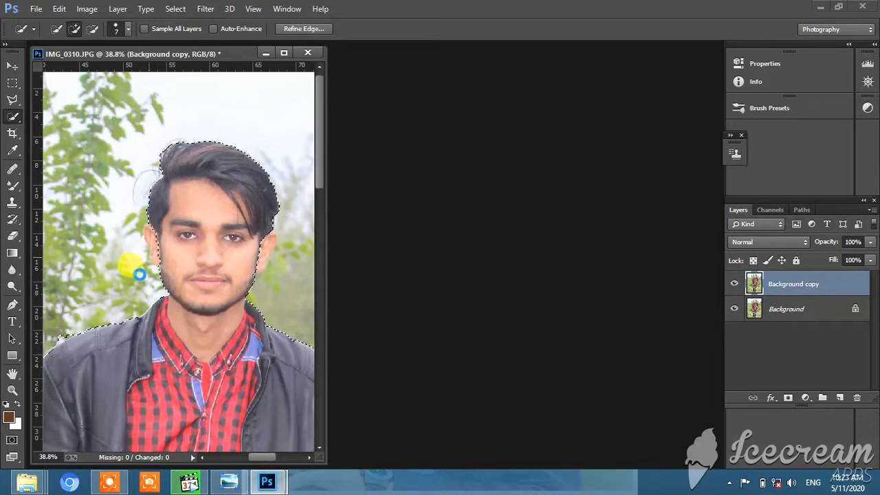
# - Subtract the ear on the tree side from the background selection and refine the selection edge along its outline
pyautogui.click(12, 390)
pyautogui.moveTo(142, 224); pyautogui.dragTo(167, 282)
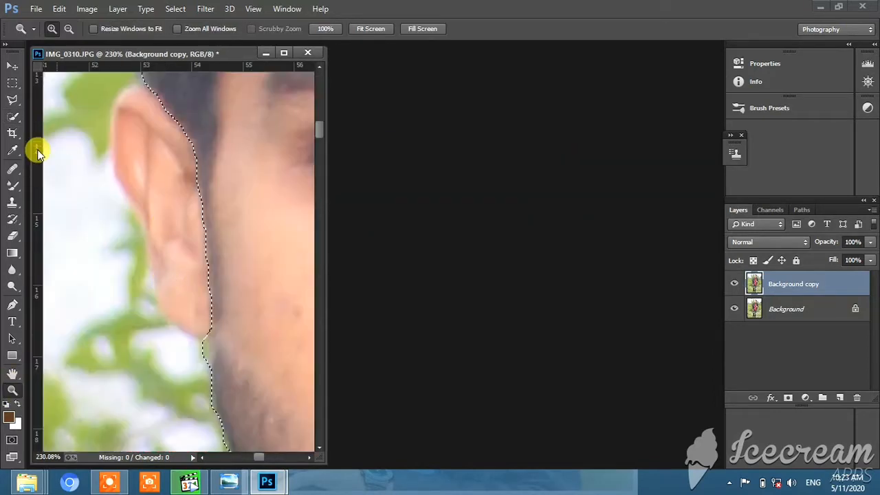
pyautogui.click(13, 115)
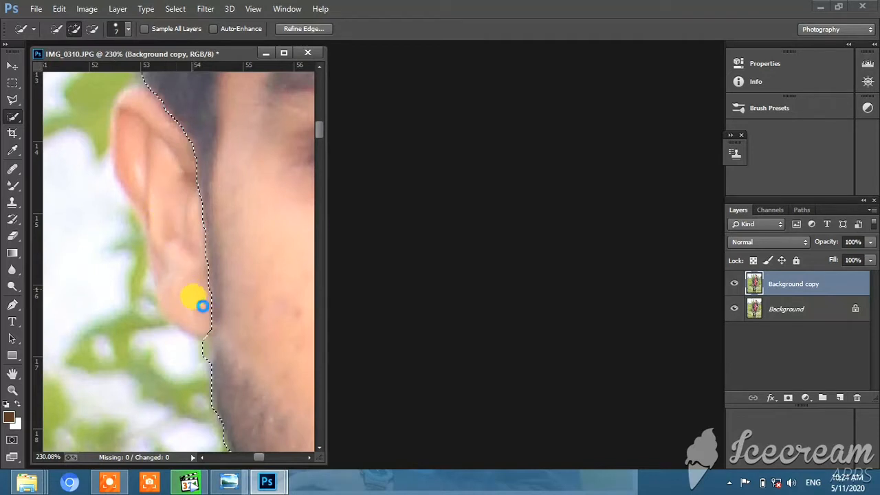
pyautogui.click(201, 305)
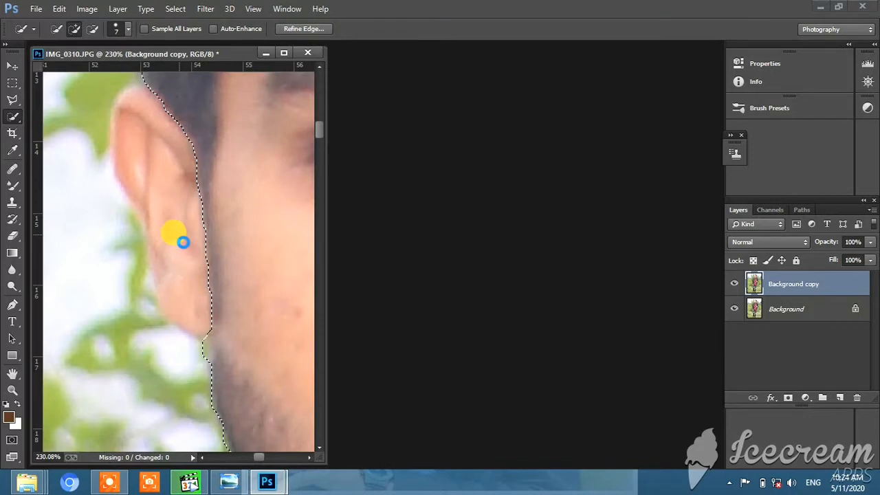
pyautogui.click(93, 31)
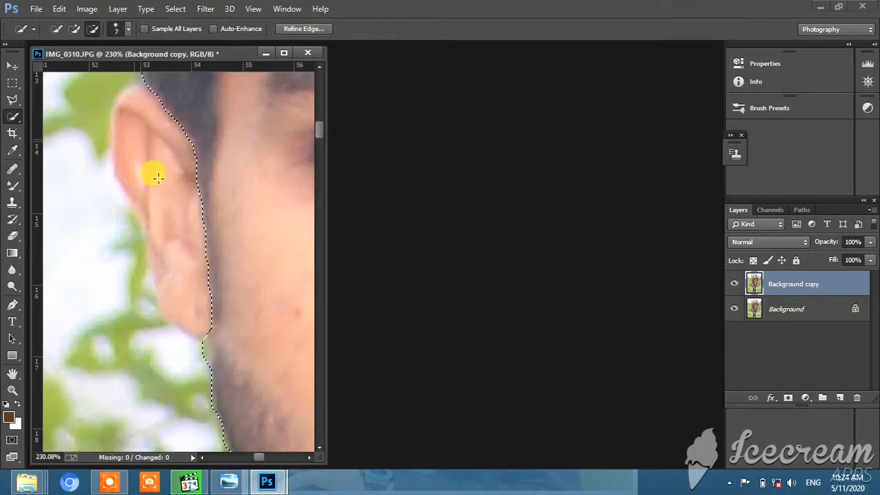
pyautogui.moveTo(159, 178)
pyautogui.mouseDown()
pyautogui.moveTo(180, 257)
pyautogui.moveTo(213, 320)
pyautogui.mouseUp()
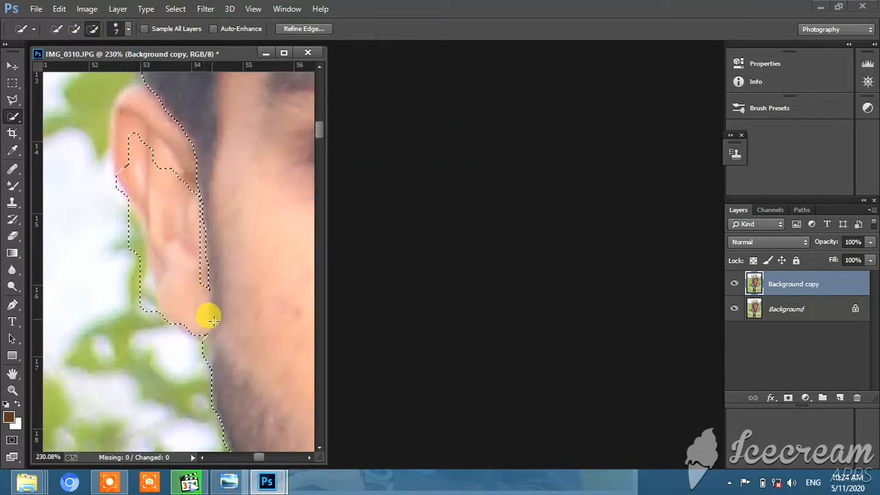
pyautogui.moveTo(206, 278)
pyautogui.mouseDown()
pyautogui.moveTo(133, 103)
pyautogui.moveTo(190, 162)
pyautogui.moveTo(199, 188)
pyautogui.moveTo(189, 145)
pyautogui.moveTo(178, 120)
pyautogui.moveTo(210, 266)
pyautogui.moveTo(173, 290)
pyautogui.moveTo(203, 335)
pyautogui.mouseUp()
pyautogui.click(73, 30)
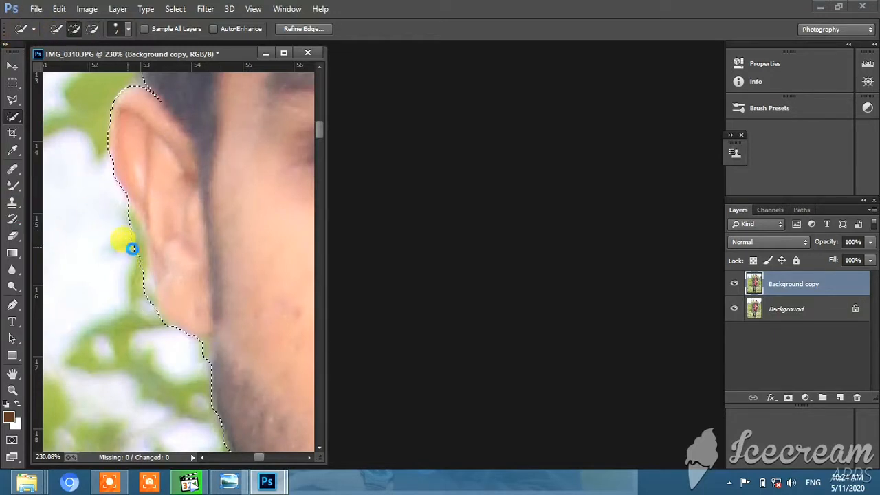
pyautogui.click(132, 248)
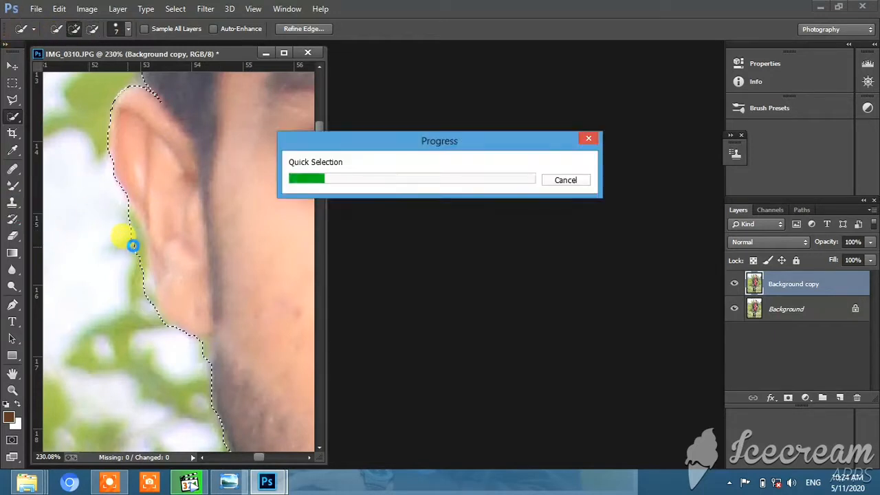
pyautogui.click(108, 482)
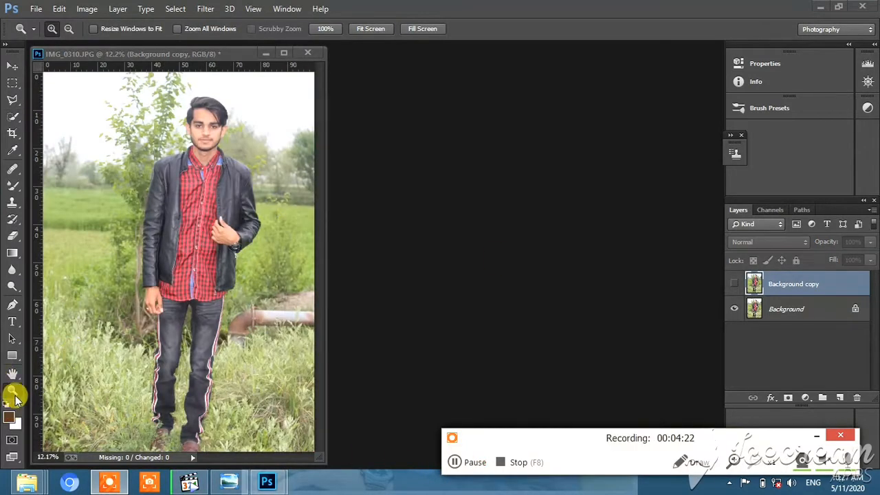
# - Make the hidden Background copy layer active and visible for filtering
pyautogui.click(206, 8)
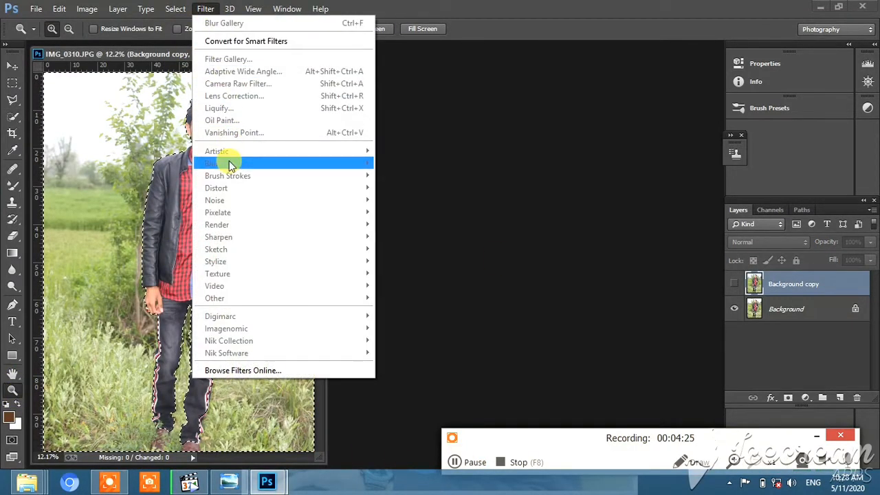
pyautogui.click(813, 282)
pyautogui.click(734, 283)
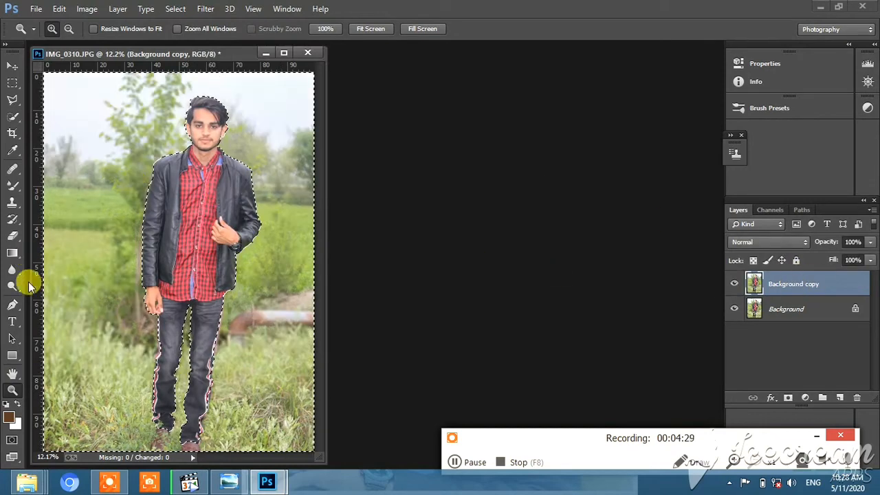
# - Start a Tilt-Shift blur on the selected background and move its focus centre down to the man's shoes
pyautogui.click(203, 9)
pyautogui.moveTo(334, 167)
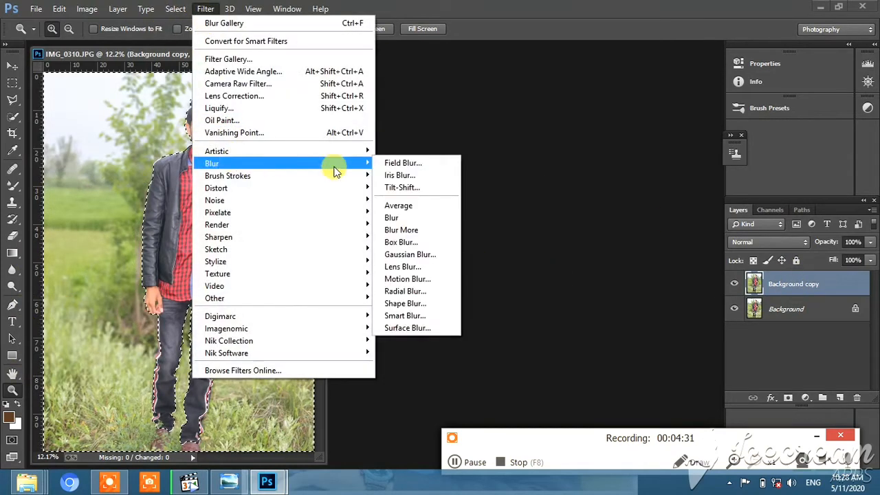
pyautogui.click(416, 188)
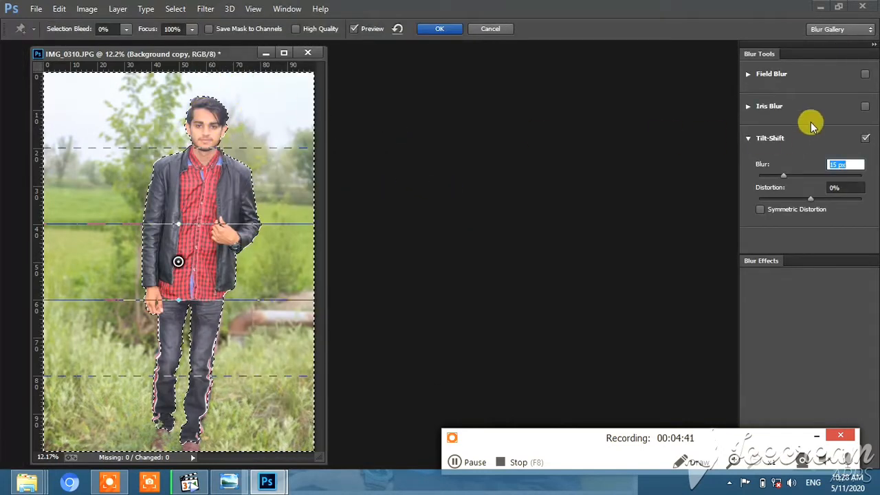
pyautogui.click(177, 266)
pyautogui.moveTo(177, 266); pyautogui.dragTo(177, 383)
pyautogui.moveTo(190, 269); pyautogui.dragTo(187, 251)
pyautogui.moveTo(178, 383); pyautogui.dragTo(170, 444)
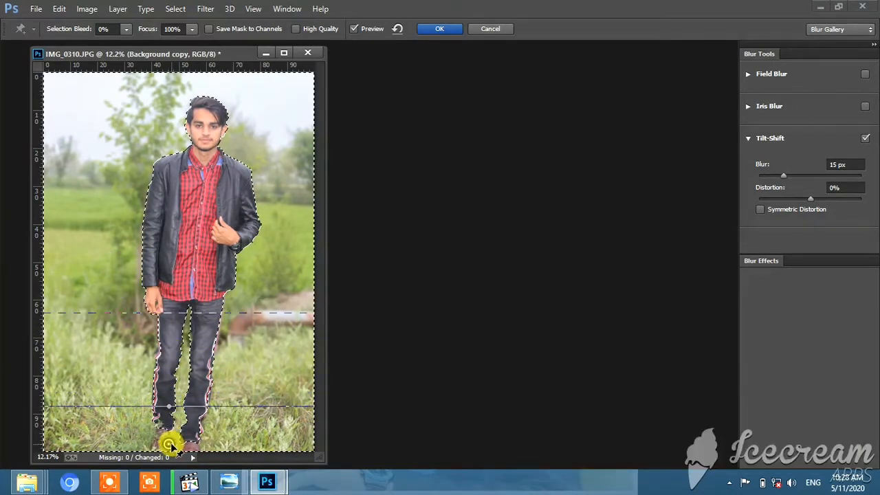
# - Fine-tune the Tilt-Shift blur amount and apply the blur to the selected background
pyautogui.click(785, 176)
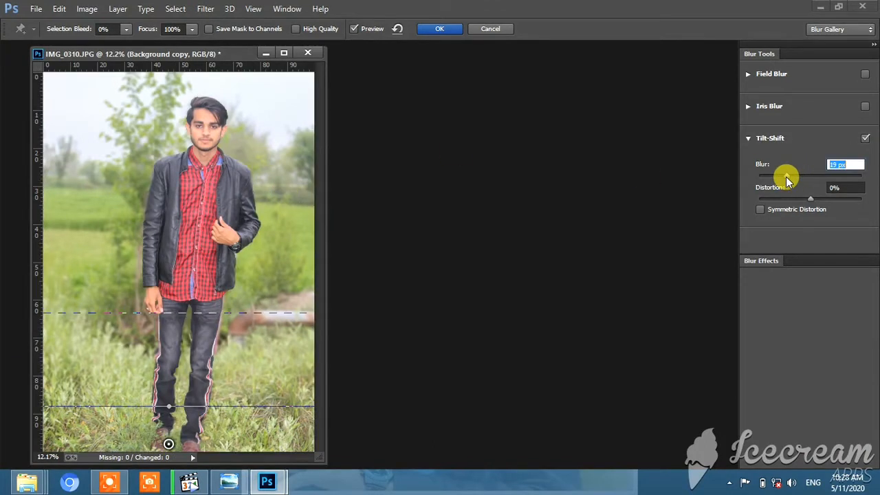
pyautogui.moveTo(785, 176); pyautogui.dragTo(781, 177)
pyautogui.click(440, 29)
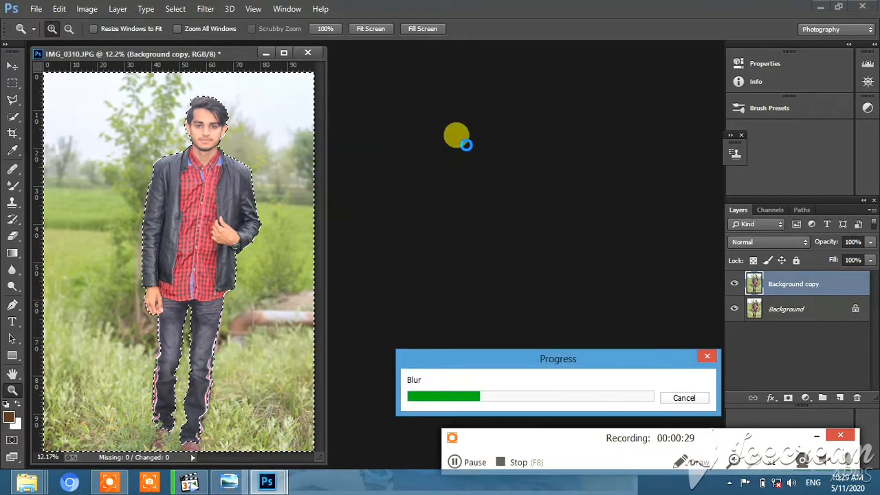
pyautogui.moveTo(555, 358); pyautogui.dragTo(491, 184)
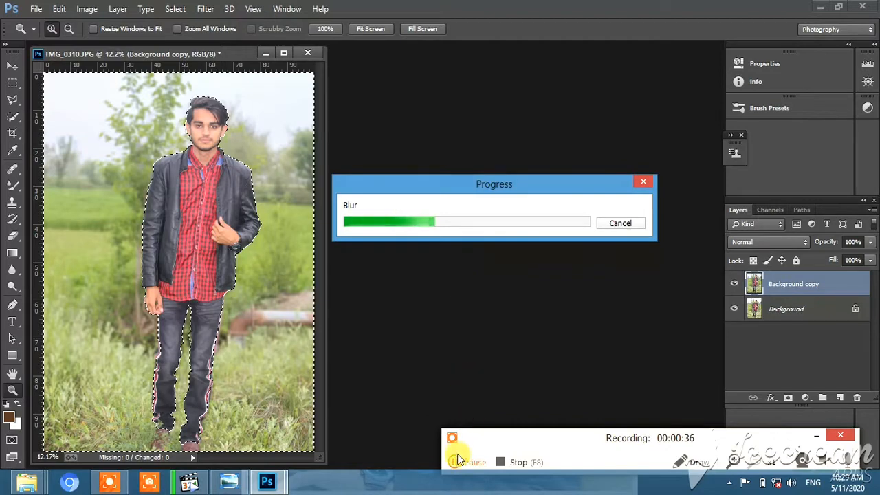
pyautogui.click(485, 188)
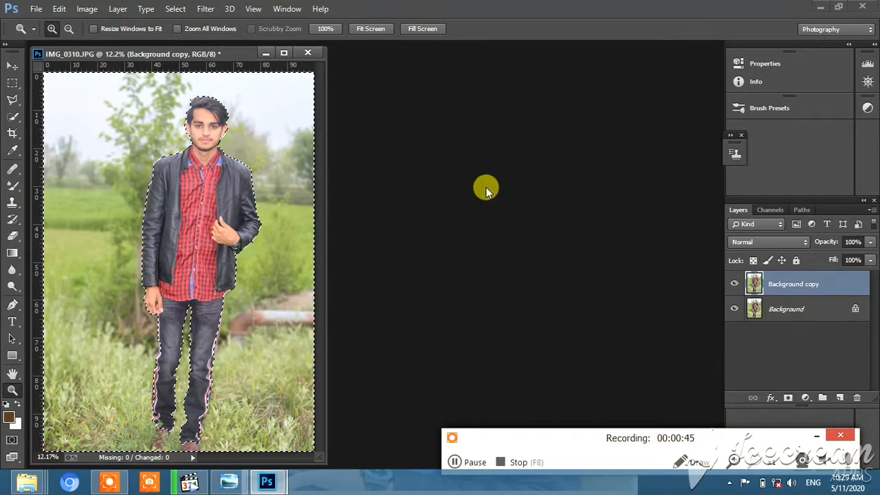
# - Duplicate the blurred Background copy layer as Background copy 2 and clear the background selection
pyautogui.click(596, 114)
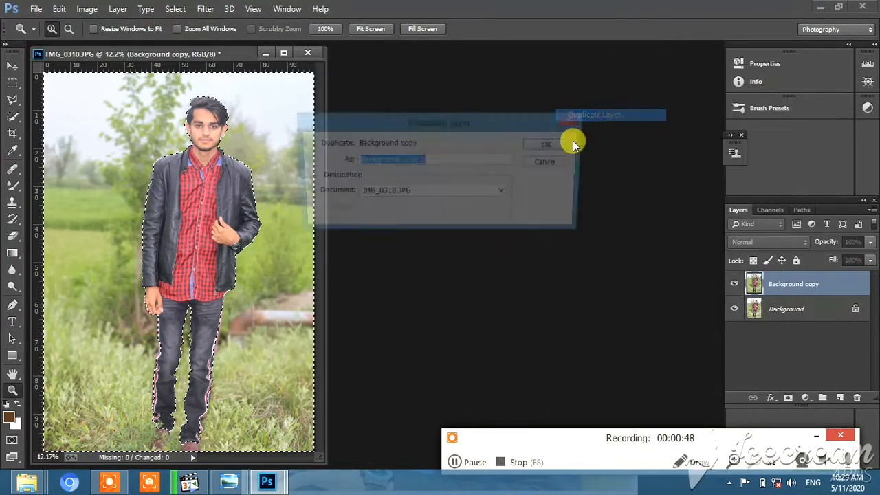
pyautogui.click(551, 142)
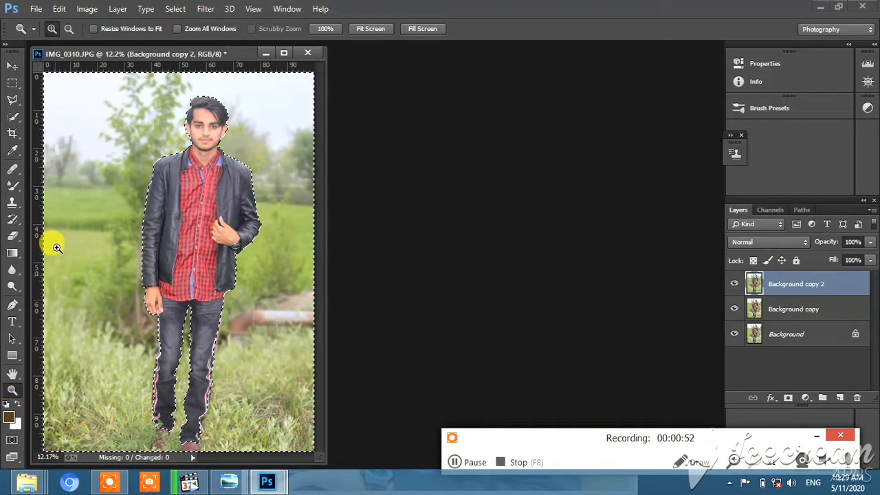
pyautogui.click(14, 114)
pyautogui.rightClick(88, 105)
pyautogui.click(100, 112)
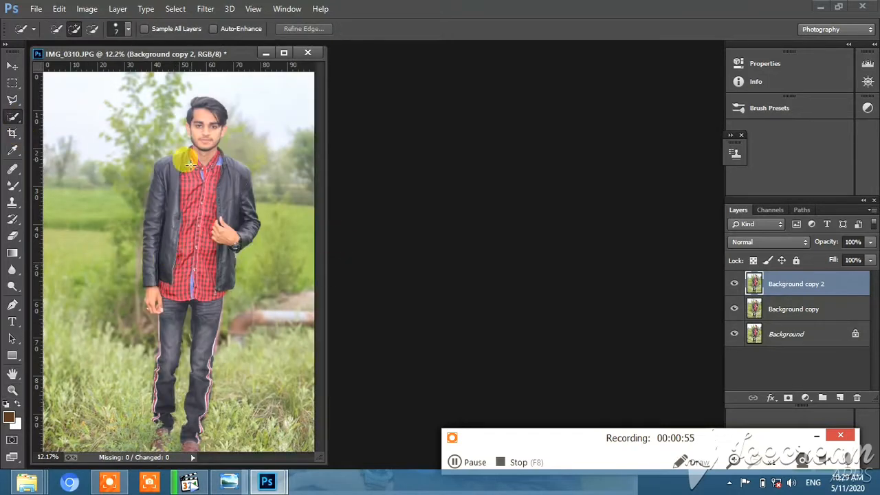
# - Apply the Camera Raw filter to Background copy 2 with Blacks at +29 and slightly lowered Shadows
pyautogui.click(205, 8)
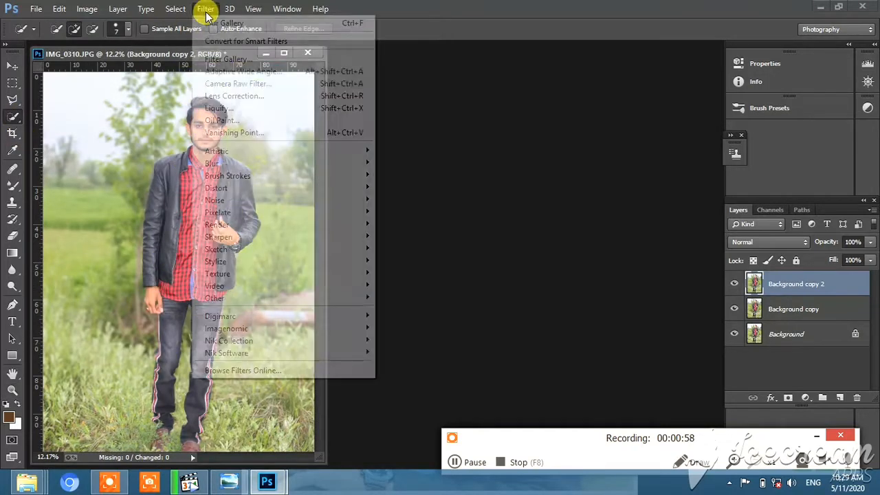
pyautogui.click(238, 82)
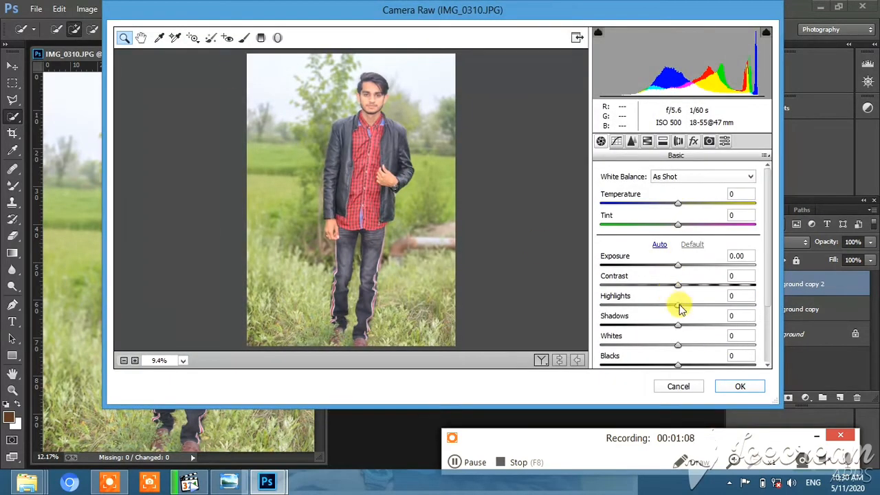
pyautogui.moveTo(684, 332); pyautogui.dragTo(702, 330)
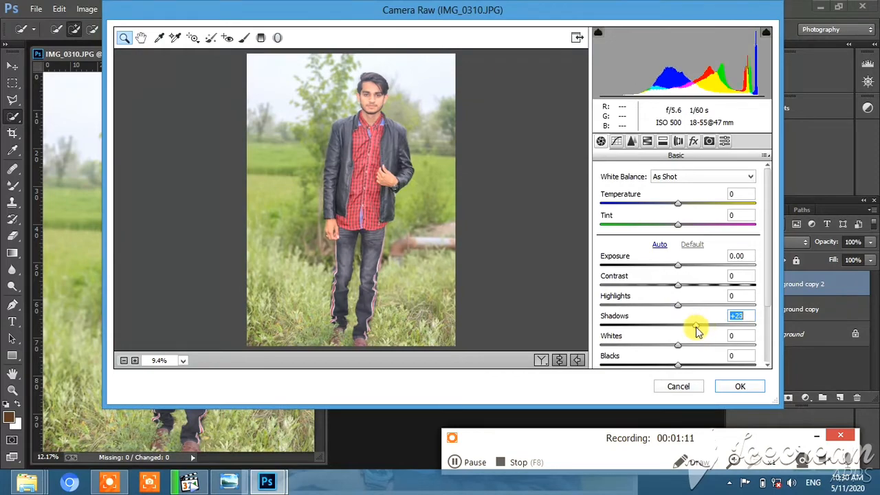
pyautogui.moveTo(709, 365); pyautogui.dragTo(700, 364)
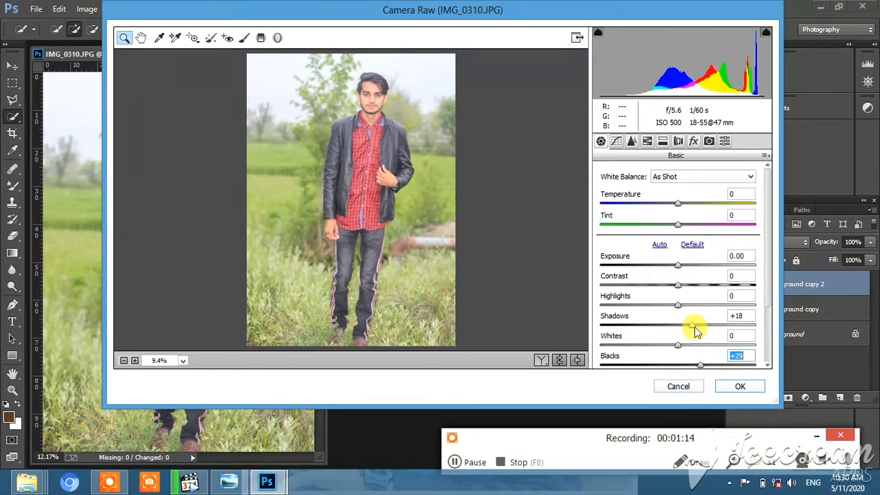
pyautogui.moveTo(692, 326); pyautogui.dragTo(670, 329)
pyautogui.click(733, 391)
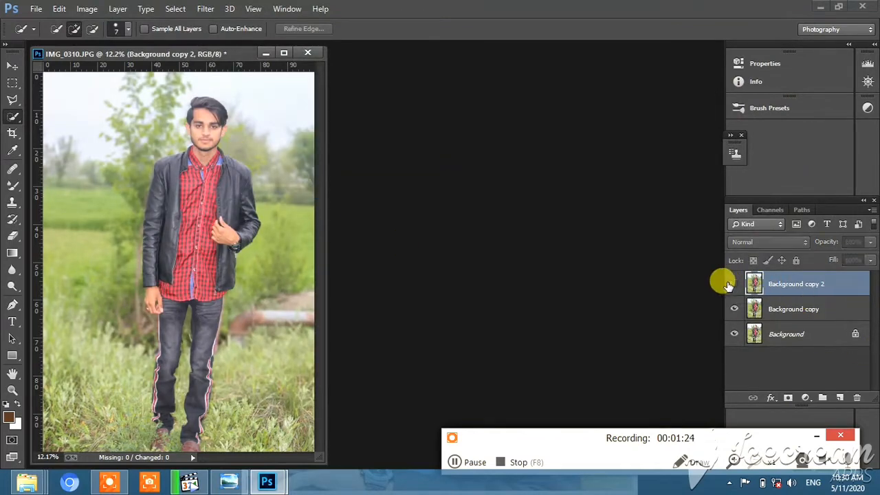
# - Apply a second Camera Raw pass with Exposure -0.35, Contrast +13, Highlights -100, Shadows +31, Blacks +39 and Clarity +7
pyautogui.click(207, 9)
pyautogui.click(256, 62)
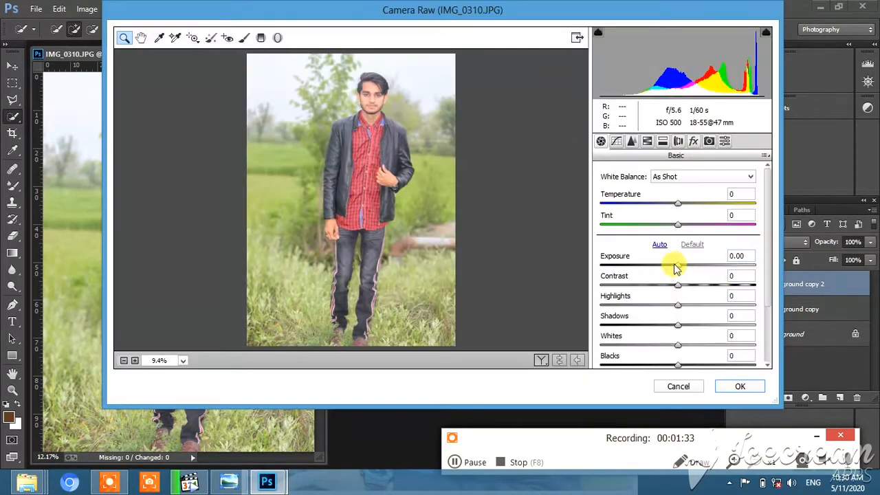
pyautogui.moveTo(676, 268); pyautogui.dragTo(575, 315)
pyautogui.moveTo(678, 325); pyautogui.dragTo(718, 323)
pyautogui.moveTo(690, 364); pyautogui.dragTo(708, 366)
pyautogui.moveTo(666, 270); pyautogui.dragTo(672, 268)
pyautogui.scroll(-1, 686, 368)
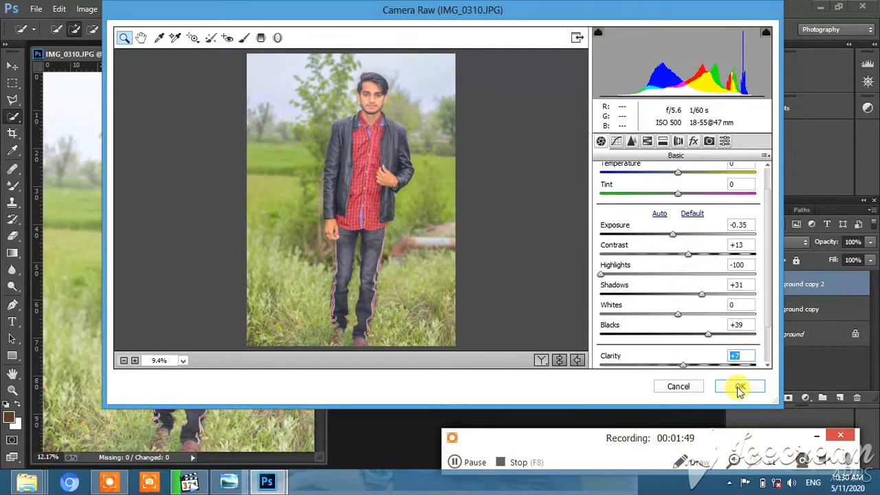
pyautogui.click(739, 387)
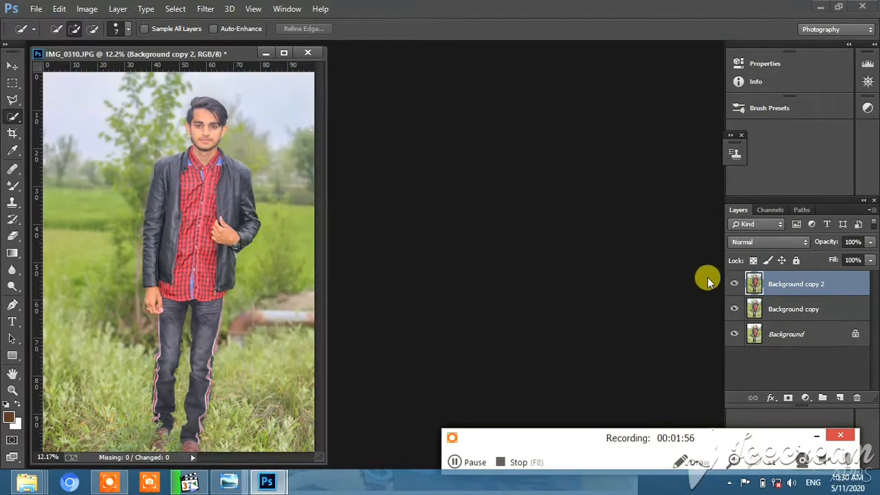
# - Merge Background copy 2 down into Background copy and compare the result with the original by toggling the layer's visibility
pyautogui.rightClick(784, 281)
pyautogui.click(576, 369)
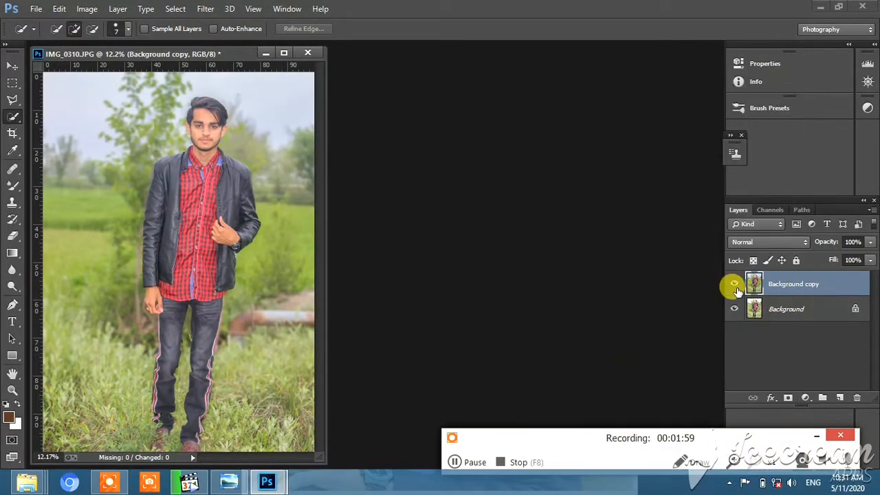
pyautogui.click(734, 283)
pyautogui.click(734, 283)
# - Duplicate the merged Background copy layer as Background copy 2 in the same document
pyautogui.rightClick(811, 289)
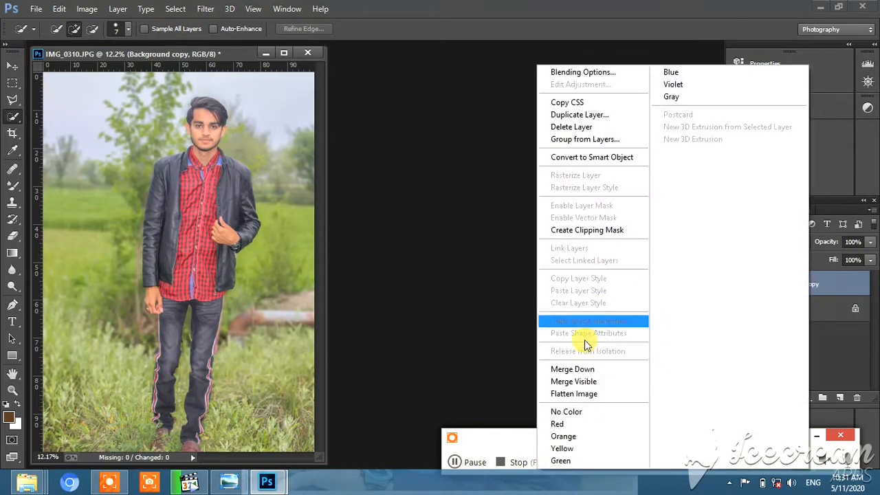
pyautogui.click(579, 103)
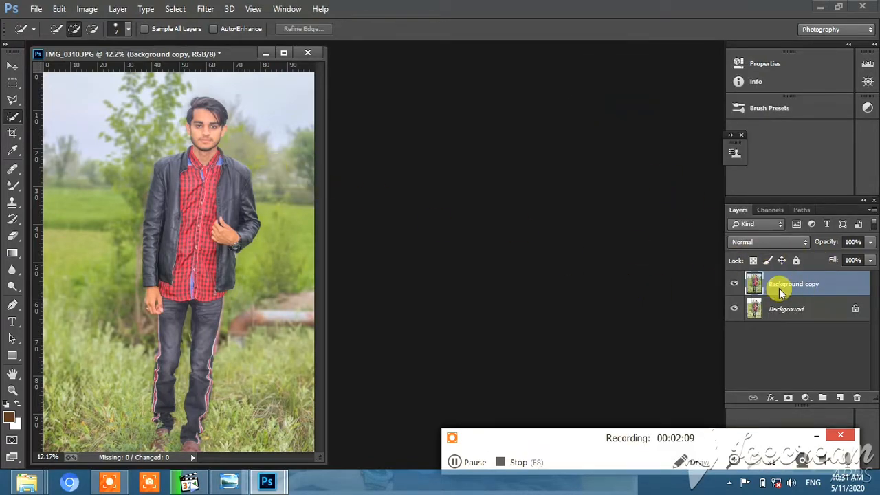
pyautogui.rightClick(781, 294)
pyautogui.click(569, 134)
pyautogui.click(543, 144)
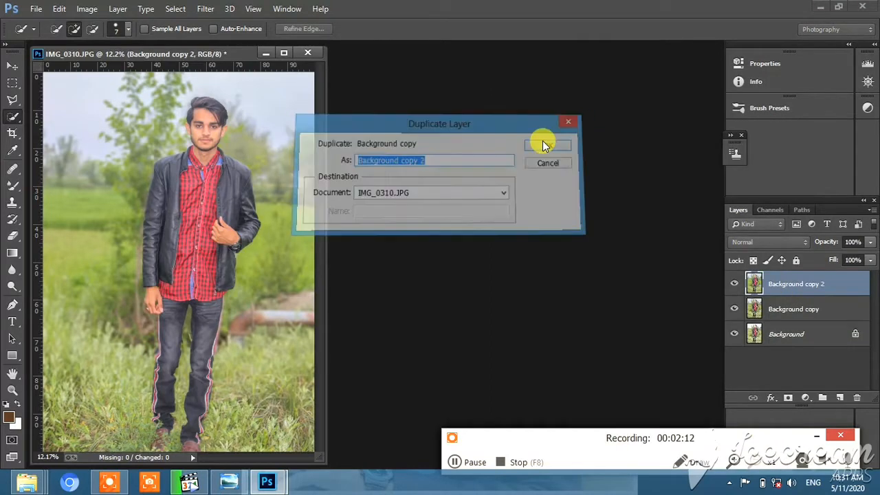
# - Apply a Gaussian Blur with a 2.9-pixel radius to the Background copy 2 layer
pyautogui.click(206, 8)
pyautogui.moveTo(265, 163)
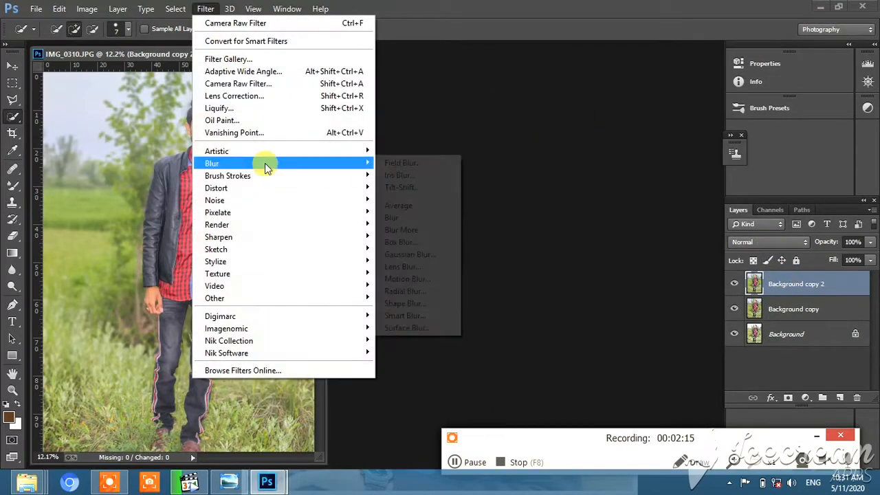
pyautogui.click(430, 253)
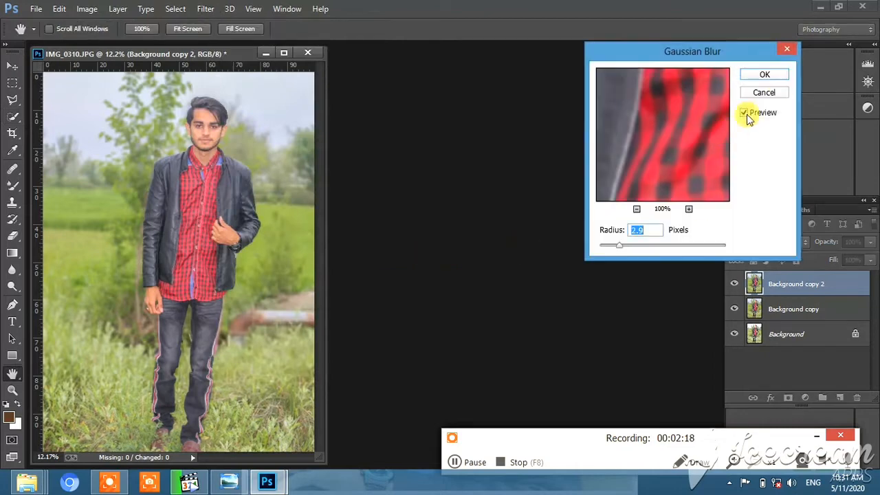
pyautogui.click(764, 74)
pyautogui.press('w')
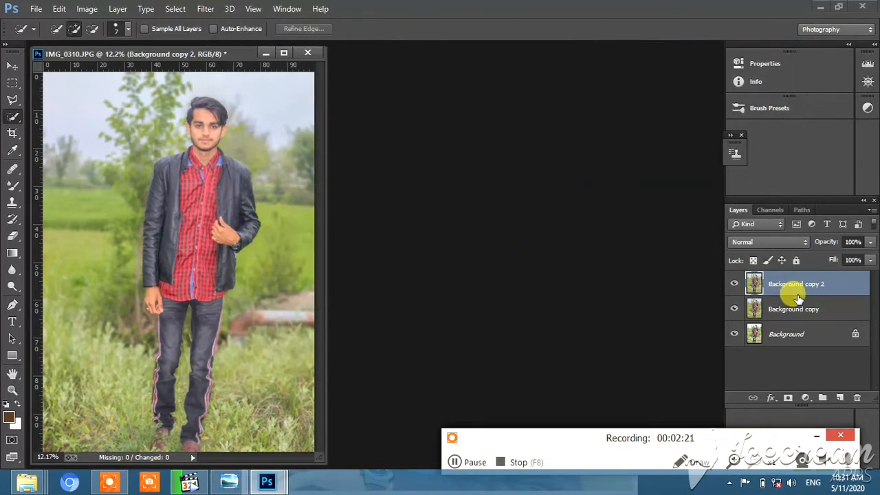
# - Apply a High Pass filter with a 1.9-pixel radius to the Background copy 2 layer
pyautogui.click(205, 8)
pyautogui.moveTo(289, 298)
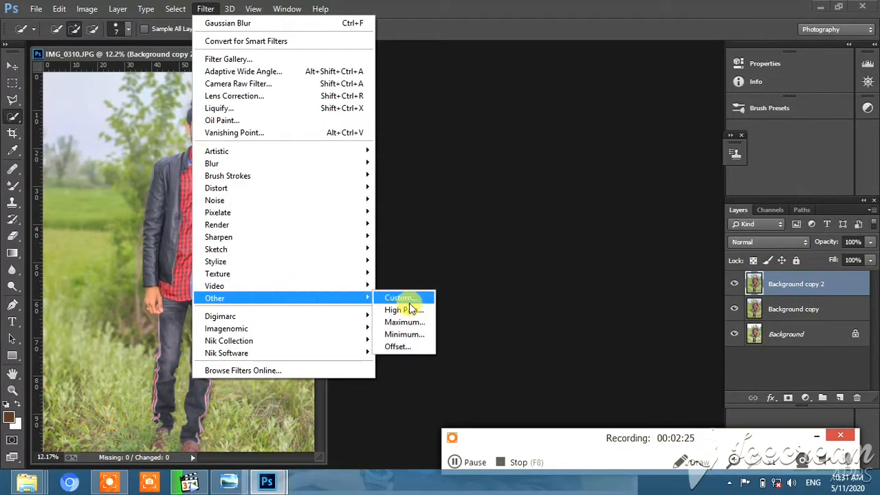
pyautogui.click(416, 309)
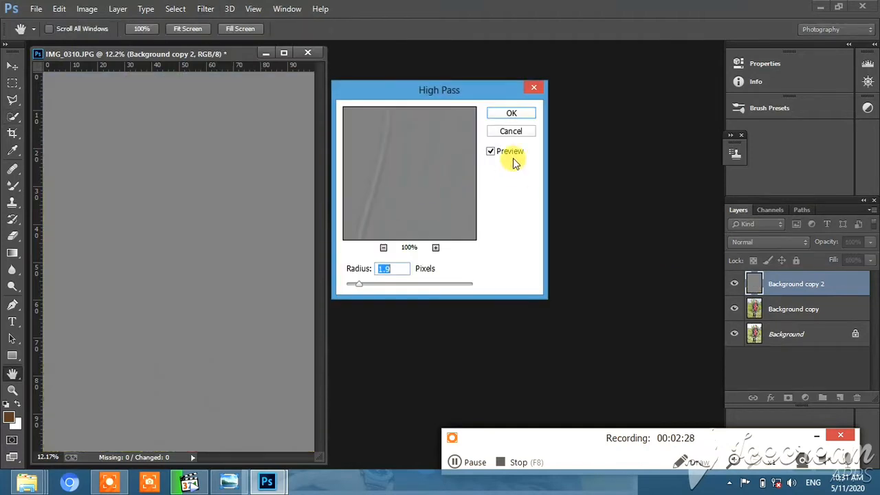
pyautogui.click(512, 113)
# - Set the blend mode of the High Pass layer to Linear Light
pyautogui.rightClick(785, 282)
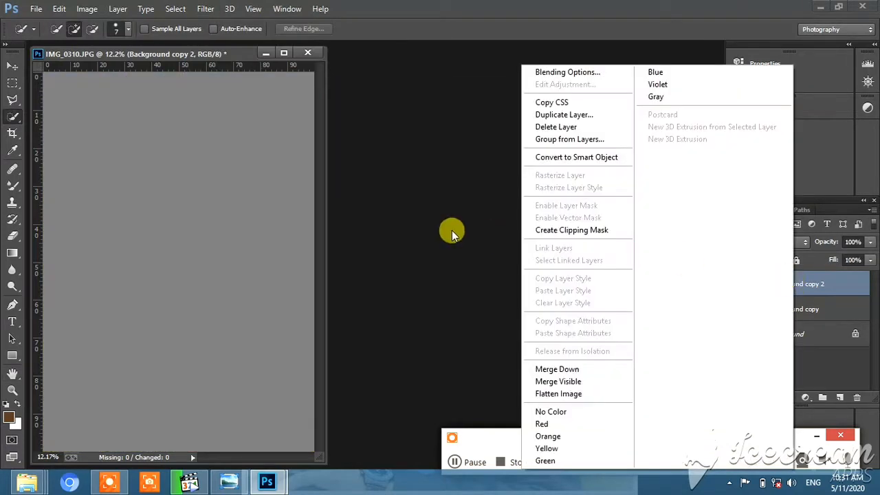
pyautogui.click(452, 230)
pyautogui.click(750, 242)
pyautogui.click(750, 206)
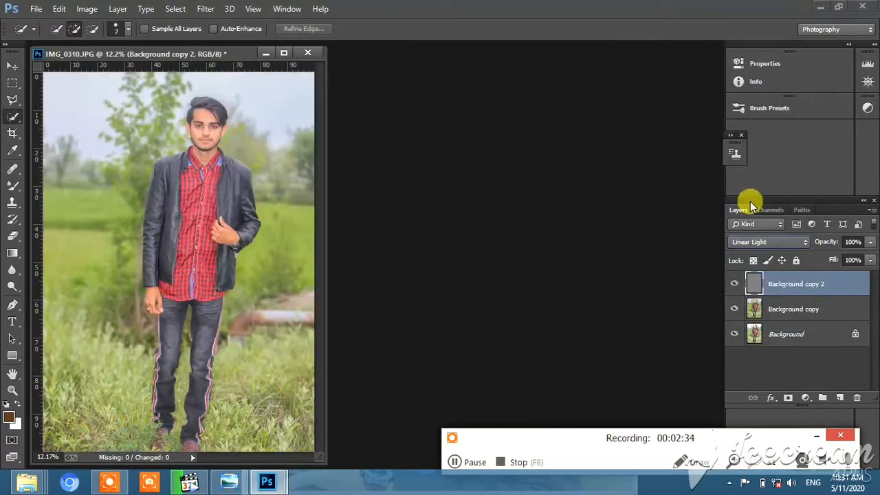
# - Merge the Linear Light layer down into Background copy and check the result by toggling the merged layer's visibility
pyautogui.rightClick(786, 279)
pyautogui.click(580, 368)
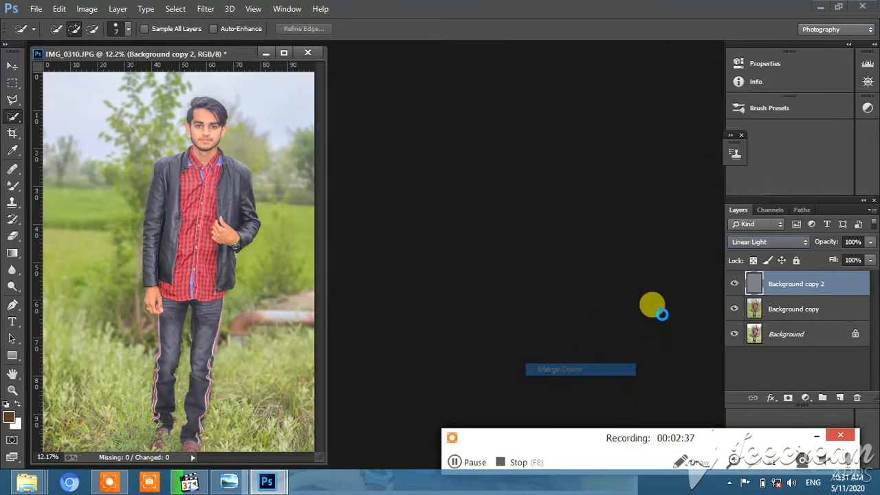
pyautogui.hotkey('ctrl', 'e')
pyautogui.click(735, 284)
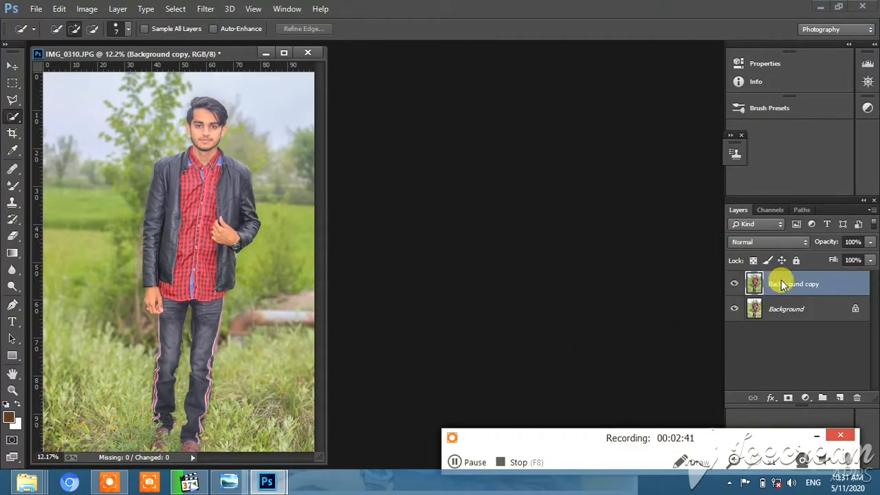
# - Duplicate the sharpened Background copy layer as Background copy 2 for work on the man's face
pyautogui.rightClick(780, 279)
pyautogui.click(549, 113)
pyautogui.click(556, 143)
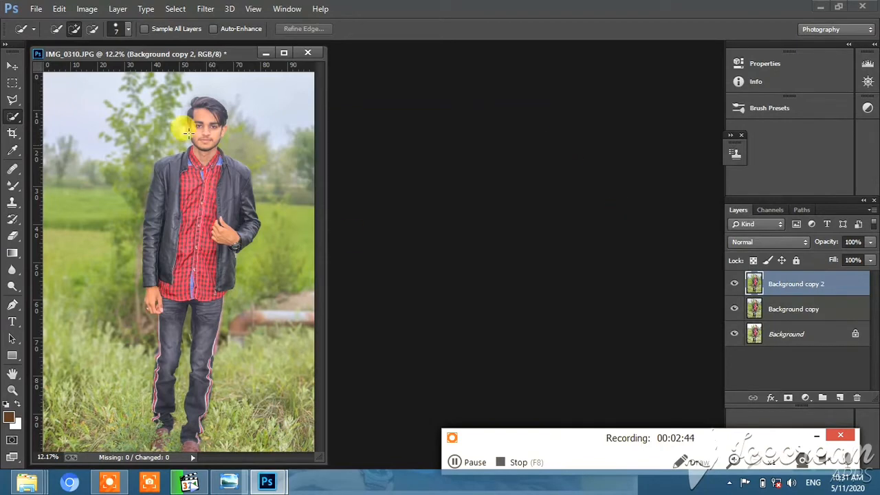
pyautogui.click(12, 390)
pyautogui.click(257, 176)
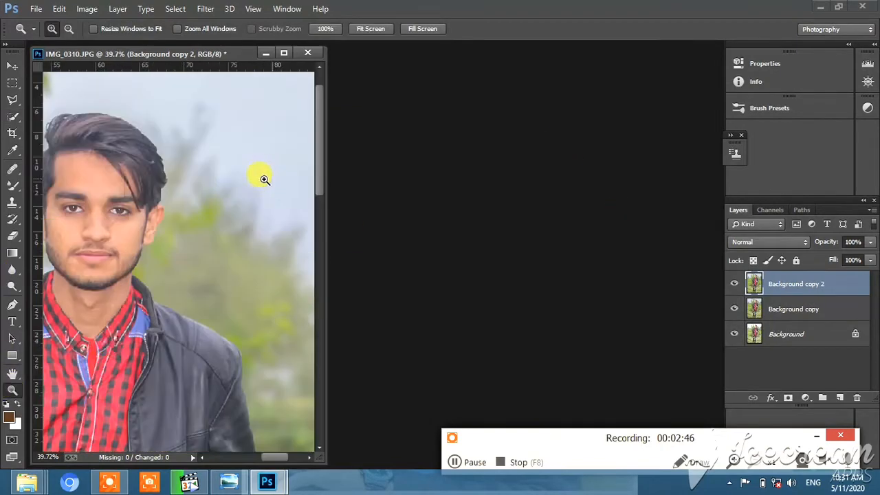
# - Smooth the skin on the man's face and neck with the Mixer Brush at size 71, Wet 21%, Load 75%, Mix 90%
pyautogui.click(204, 458)
pyautogui.click(183, 220)
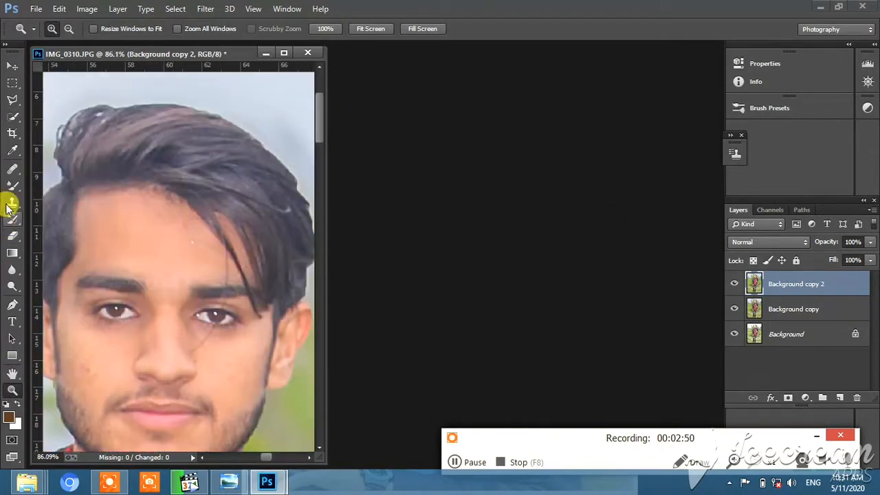
pyautogui.click(12, 182)
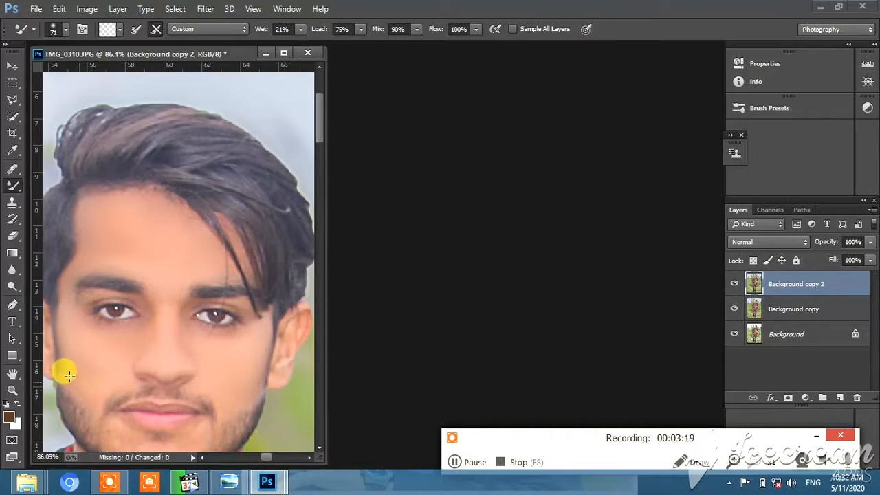
pyautogui.scroll(-2, 172, 351)
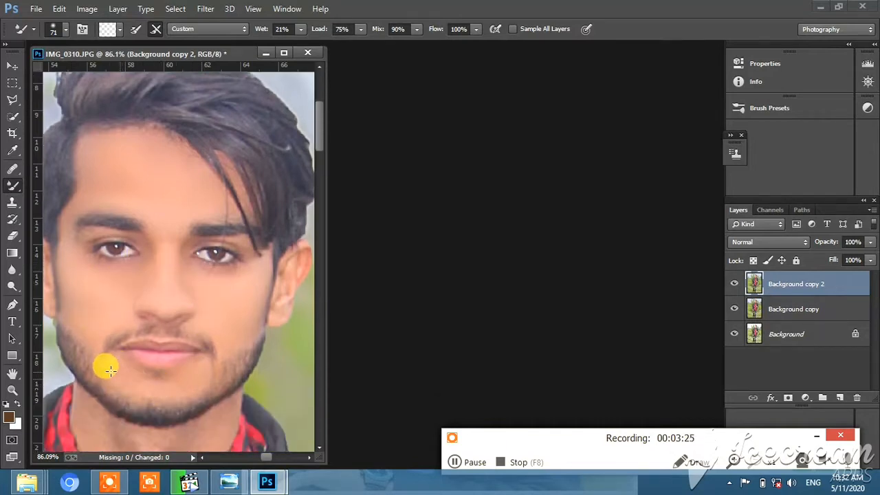
pyautogui.scroll(-1, 231, 390)
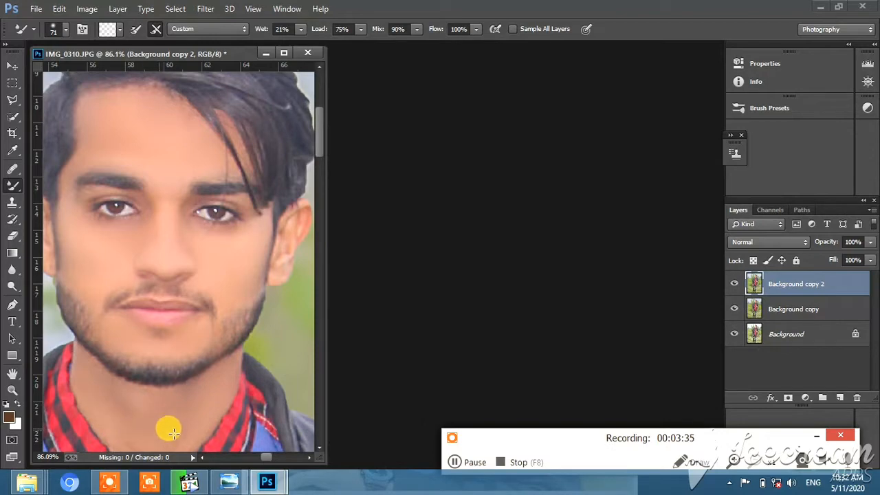
pyautogui.scroll(-1, 169, 411)
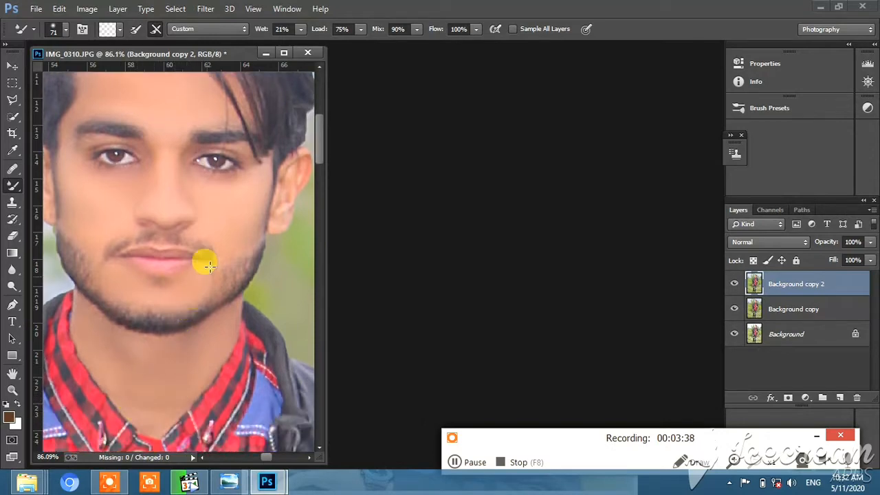
pyautogui.click(12, 389)
pyautogui.rightClick(202, 286)
pyautogui.click(233, 295)
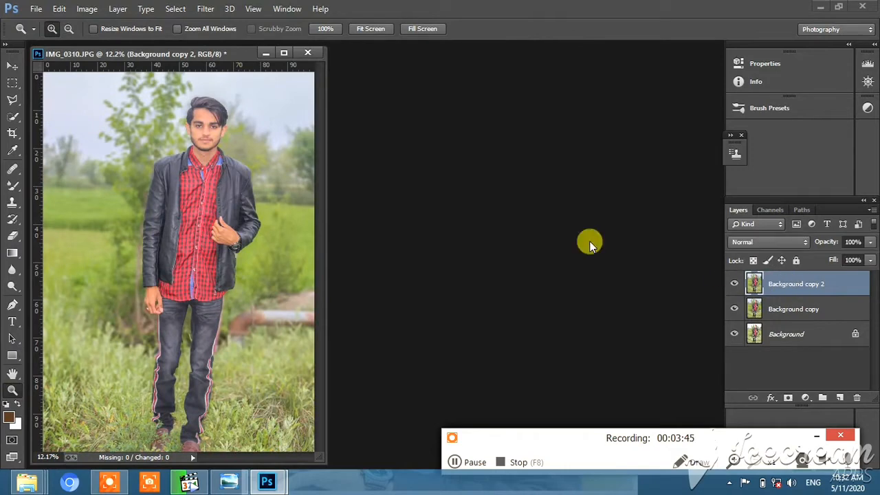
# - Touch up the skin on the man's cheek with the Mixer Brush and fit the whole photo in view
pyautogui.moveTo(192, 117); pyautogui.dragTo(202, 166)
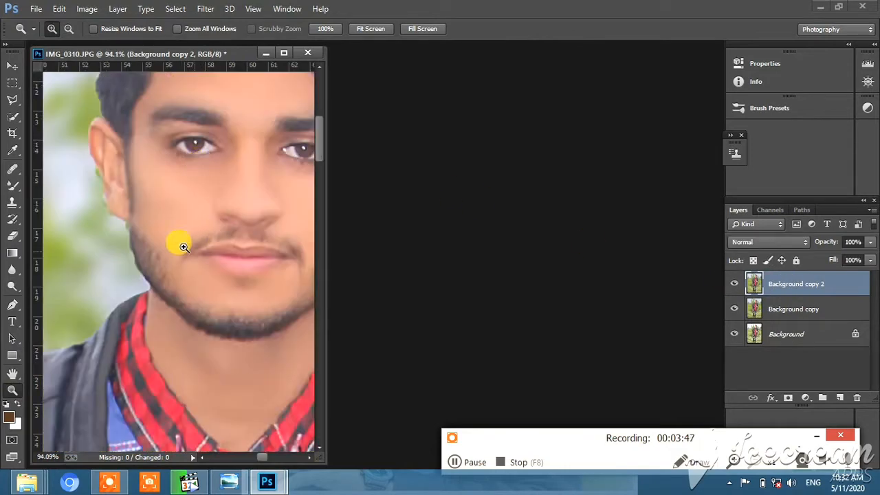
pyautogui.click(12, 186)
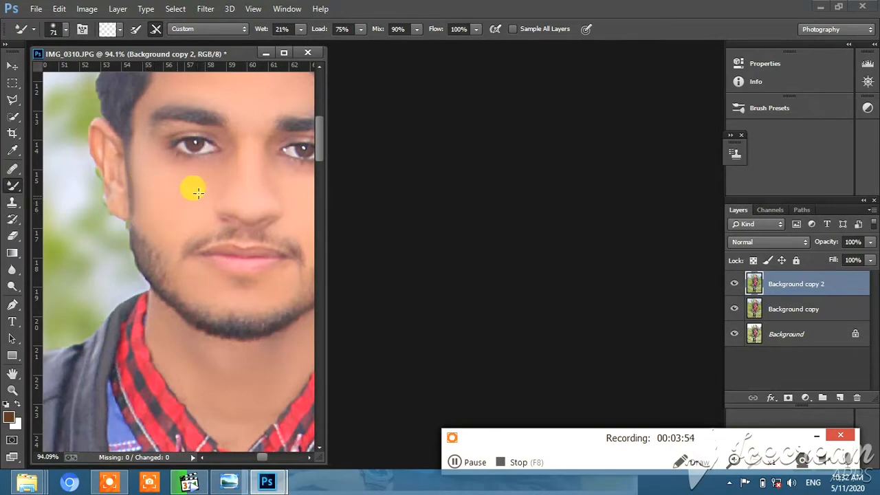
pyautogui.click(12, 390)
pyautogui.rightClick(210, 229)
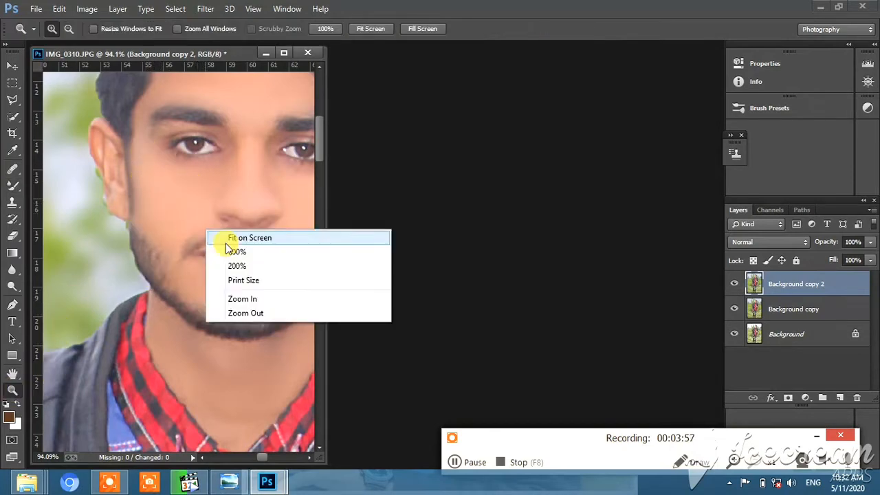
pyautogui.click(241, 236)
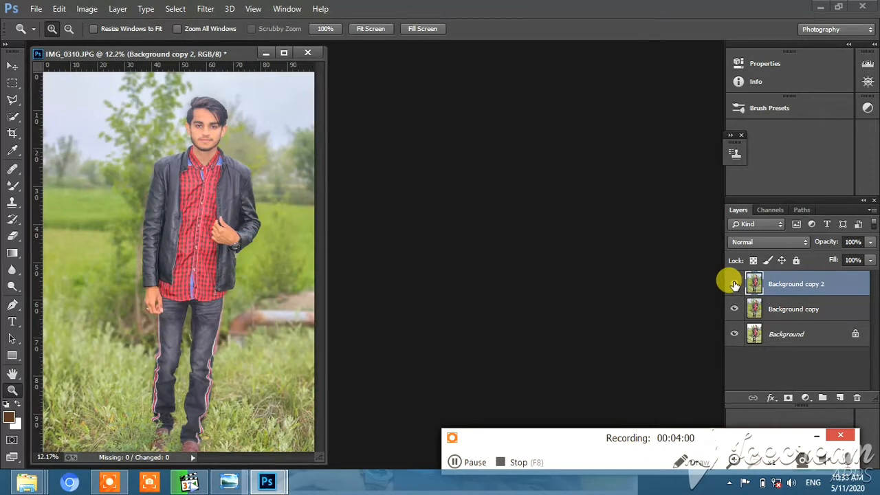
# - Merge Background copy 2 down into Background copy and duplicate the merged layer as Background copy 2
pyautogui.click(205, 9)
pyautogui.click(753, 287)
pyautogui.rightClick(800, 283)
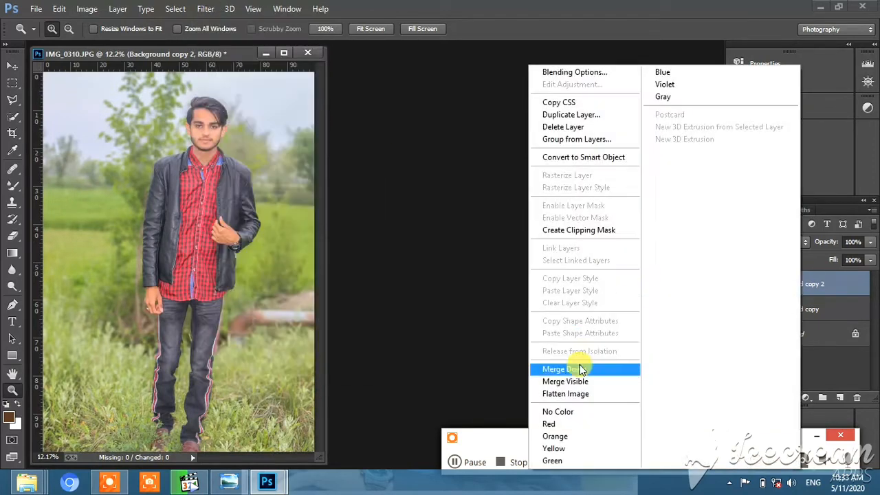
pyautogui.click(581, 370)
pyautogui.rightClick(811, 284)
pyautogui.click(608, 115)
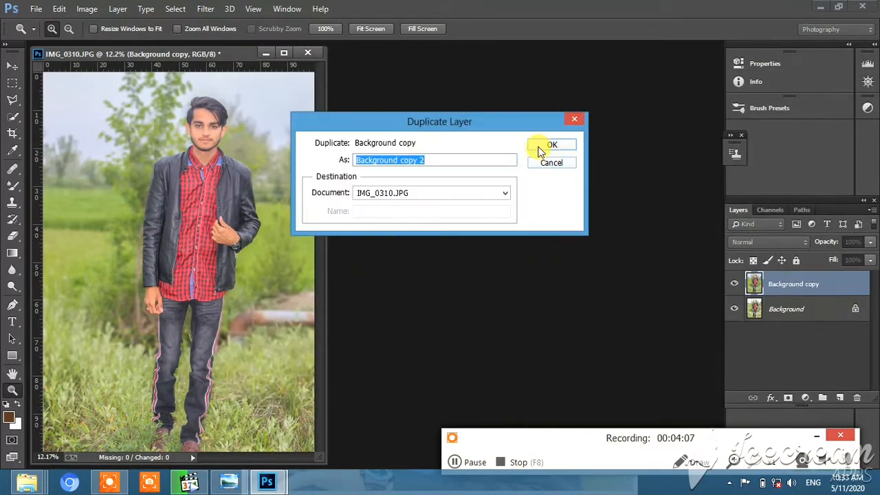
pyautogui.click(551, 144)
# - Open the Camera Raw filter on Background copy 2 and set the HSL Greens saturation to -100
pyautogui.click(205, 9)
pyautogui.click(467, 256)
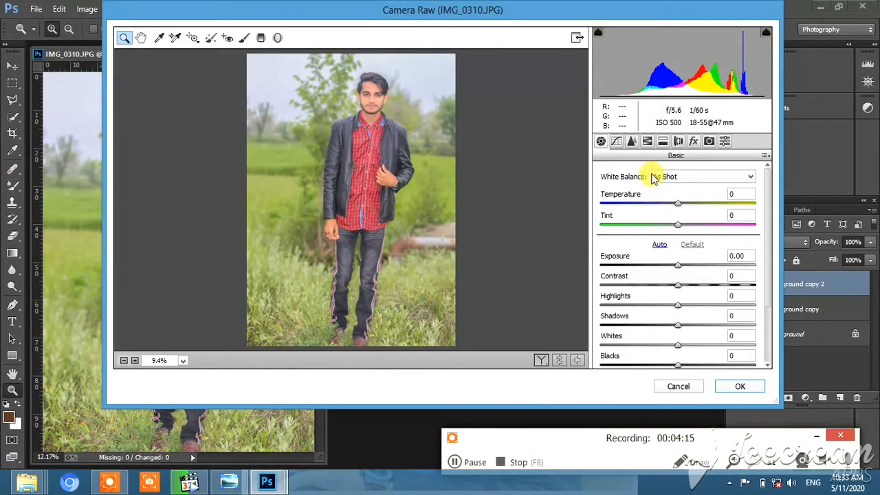
pyautogui.click(648, 142)
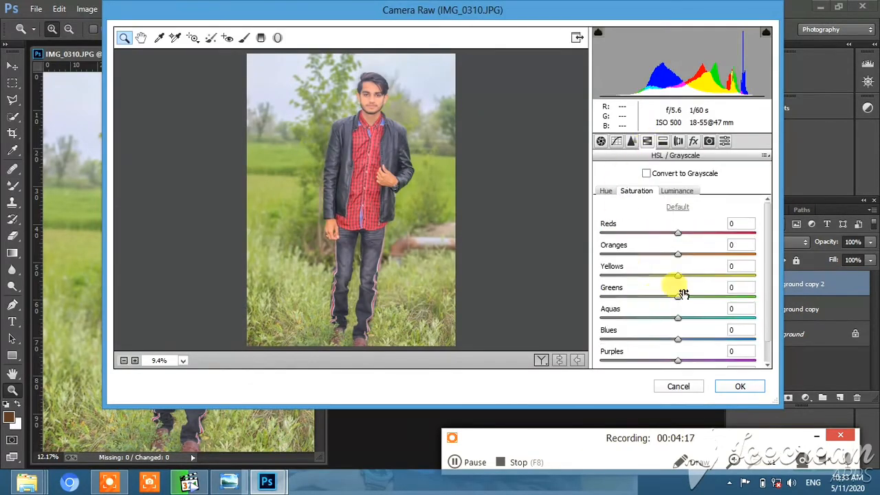
pyautogui.moveTo(673, 300); pyautogui.dragTo(566, 289)
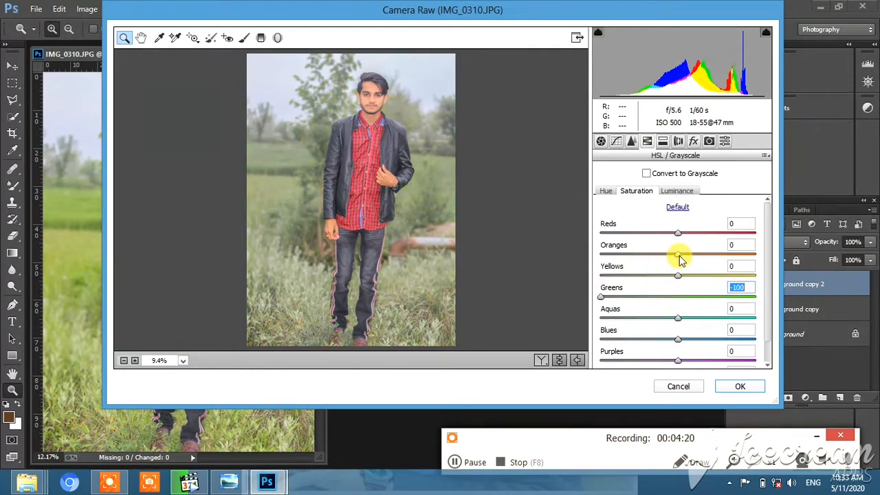
# - Set the Oranges saturation to -8 and the Reds hue to -18 in the HSL adjustments
pyautogui.click(678, 192)
pyautogui.moveTo(678, 254); pyautogui.dragTo(668, 234)
pyautogui.click(606, 191)
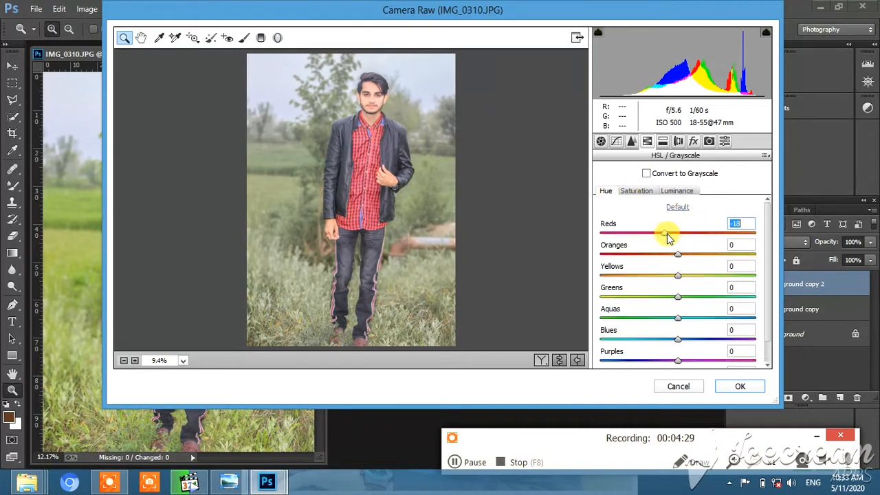
pyautogui.click(646, 192)
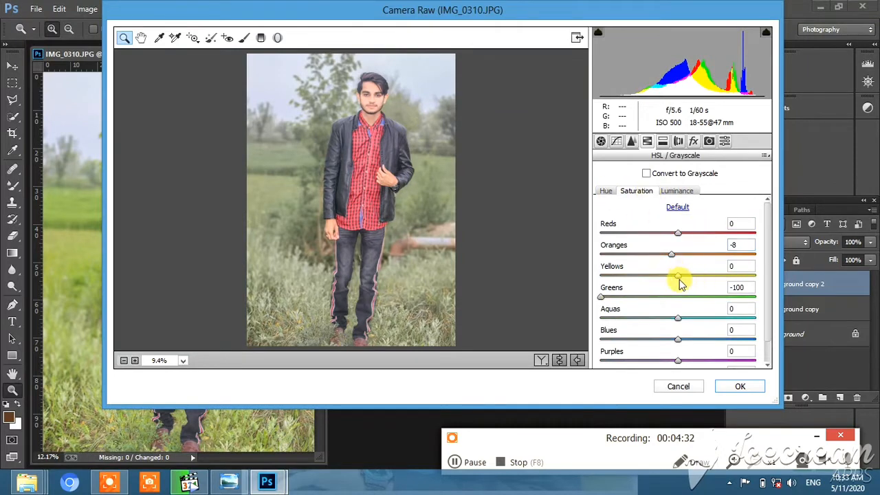
# - Set Yellows and Greens saturation to +100, shift the green hue toward yellow, raise the Blues saturation and apply Camera Raw
pyautogui.moveTo(678, 276)
pyautogui.mouseDown()
pyautogui.moveTo(595, 273)
pyautogui.moveTo(749, 287)
pyautogui.moveTo(683, 288)
pyautogui.mouseUp()
pyautogui.moveTo(696, 297); pyautogui.dragTo(589, 309)
pyautogui.click(606, 192)
pyautogui.click(637, 193)
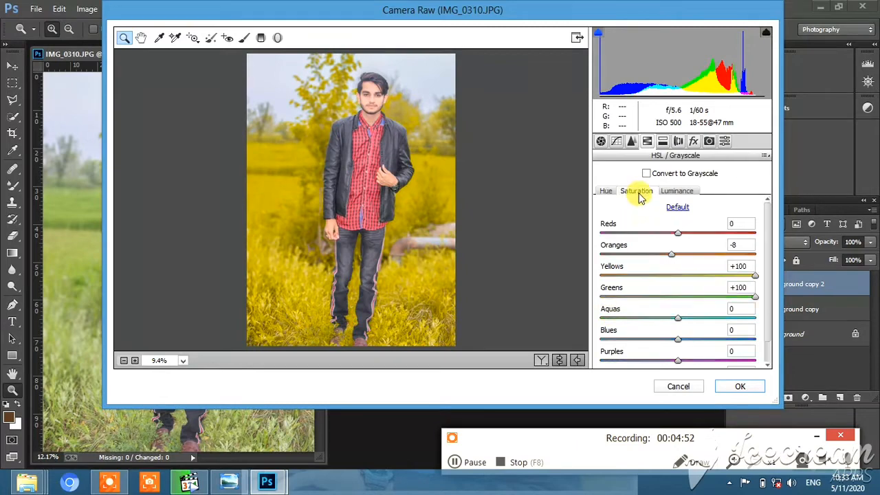
pyautogui.moveTo(731, 342); pyautogui.dragTo(760, 342)
pyautogui.click(733, 386)
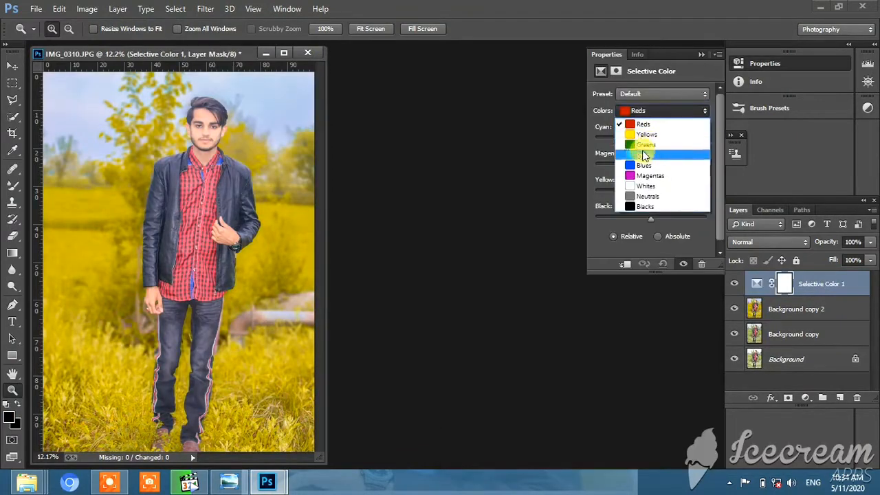
# - Add a Selective Color adjustment layer and set its Cyans to Cyan +100% and Magenta -6%
pyautogui.click(640, 152)
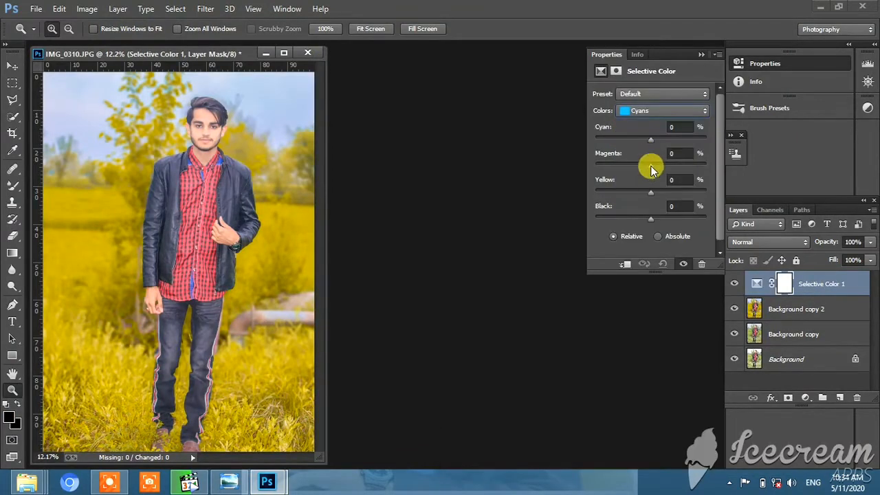
pyautogui.moveTo(648, 167)
pyautogui.mouseDown()
pyautogui.moveTo(593, 165)
pyautogui.moveTo(646, 170)
pyautogui.mouseUp()
# - Set the Yellows in the Selective Color adjustment to Cyan +100%, Magenta -1%, Yellow -100% and Black +28%
pyautogui.click(687, 116)
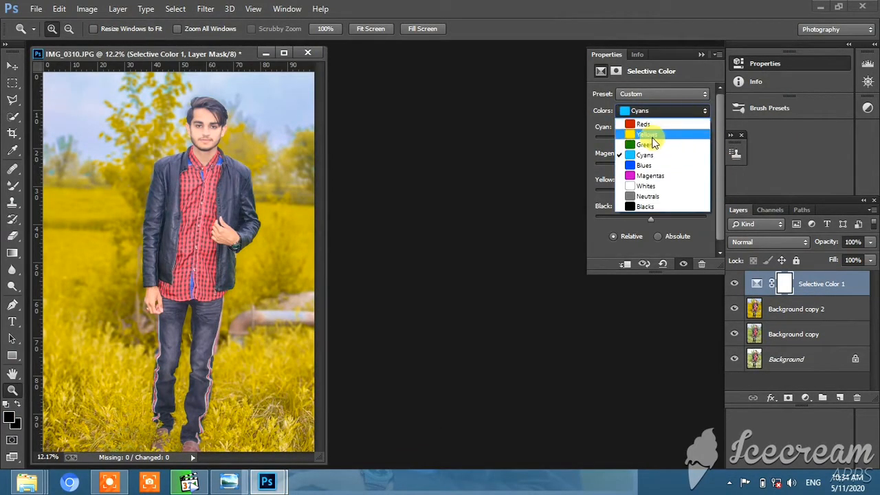
pyautogui.click(657, 124)
pyautogui.moveTo(651, 140); pyautogui.dragTo(722, 141)
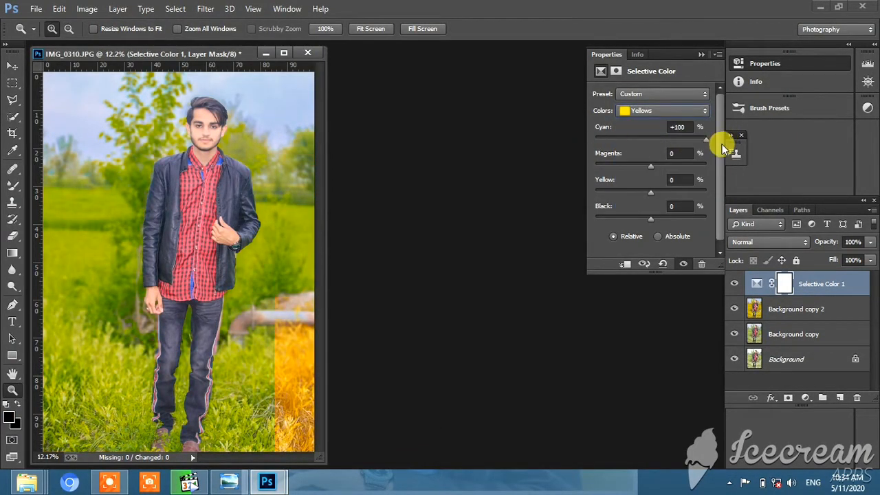
pyautogui.moveTo(652, 168)
pyautogui.mouseDown()
pyautogui.moveTo(660, 163)
pyautogui.moveTo(622, 172)
pyautogui.moveTo(637, 167)
pyautogui.mouseUp()
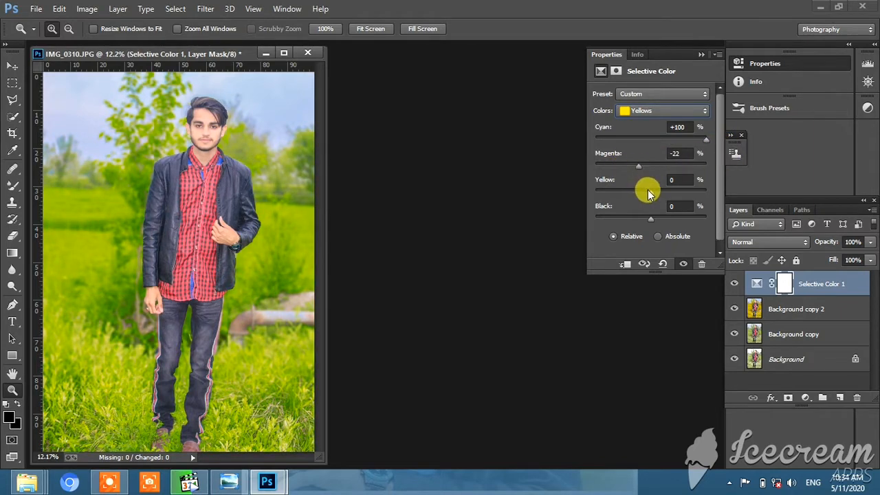
pyautogui.moveTo(631, 200); pyautogui.dragTo(588, 199)
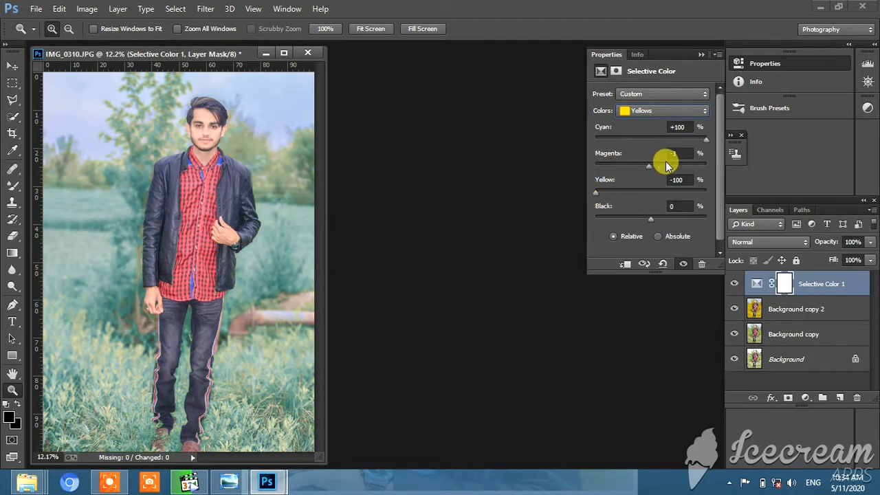
pyautogui.moveTo(665, 165); pyautogui.dragTo(643, 169)
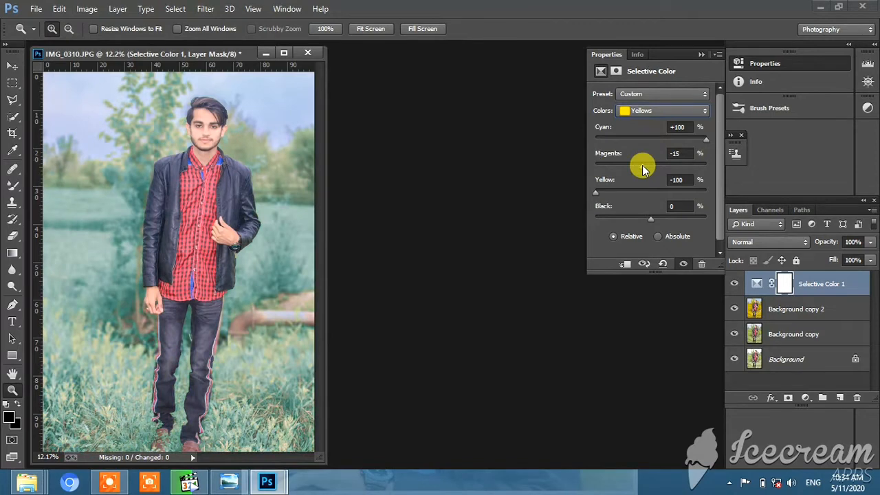
pyautogui.moveTo(651, 220)
pyautogui.mouseDown()
pyautogui.moveTo(664, 220)
pyautogui.moveTo(628, 220)
pyautogui.moveTo(680, 222)
pyautogui.moveTo(666, 219)
pyautogui.mouseUp()
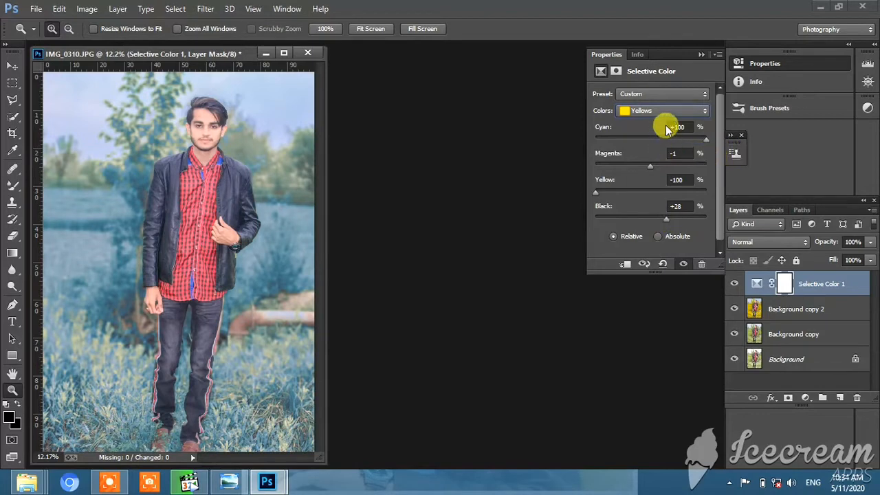
# - Set the Whites in the Selective Color adjustment to Cyan +92% and slightly reduce their Black amount
pyautogui.click(685, 112)
pyautogui.click(673, 150)
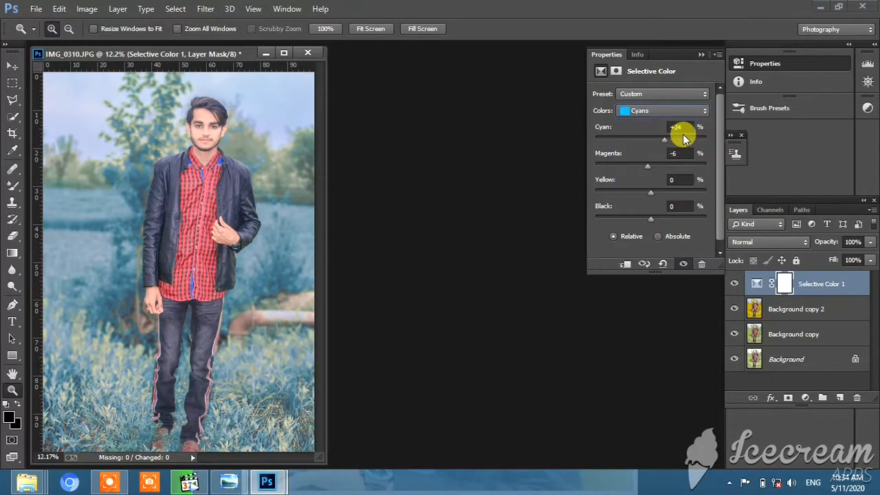
pyautogui.click(702, 94)
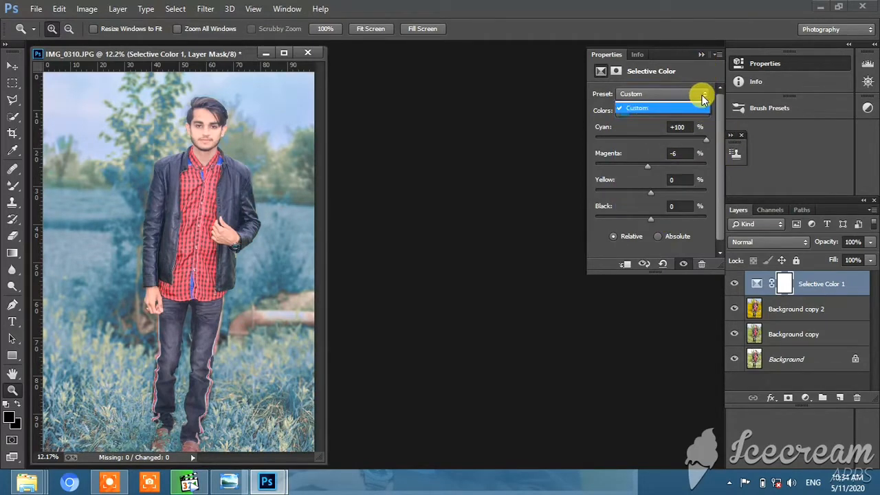
pyautogui.click(695, 96)
pyautogui.click(697, 111)
pyautogui.click(662, 184)
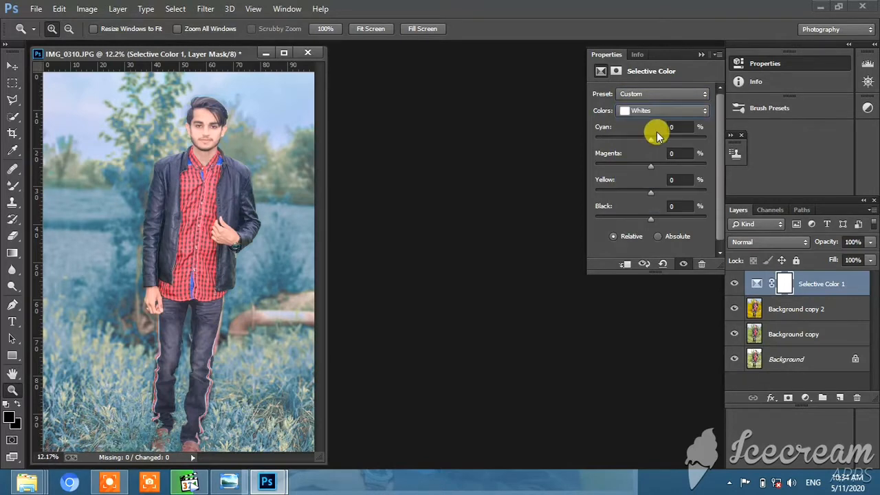
pyautogui.moveTo(656, 131); pyautogui.dragTo(699, 115)
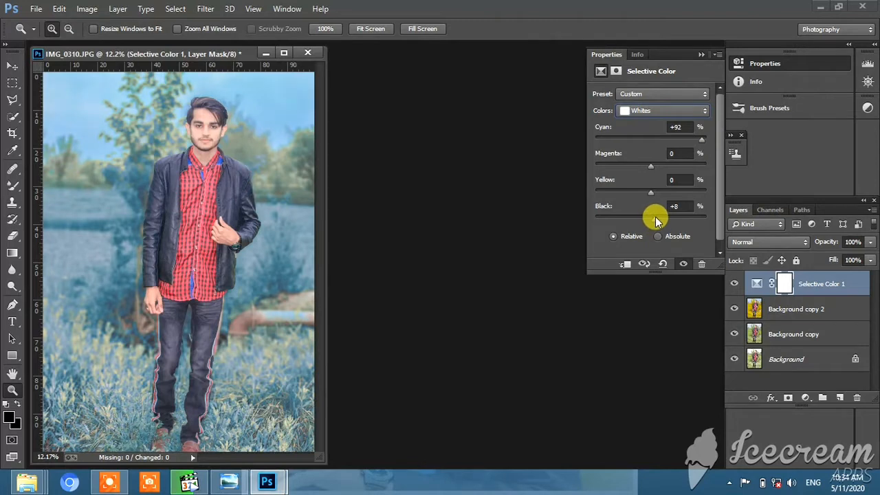
pyautogui.moveTo(653, 220)
pyautogui.mouseDown()
pyautogui.moveTo(638, 214)
pyautogui.moveTo(654, 217)
pyautogui.moveTo(645, 218)
pyautogui.mouseUp()
# - Set the Blacks in the Selective Color adjustment to Black +26% and inspect the man's face up close
pyautogui.click(681, 111)
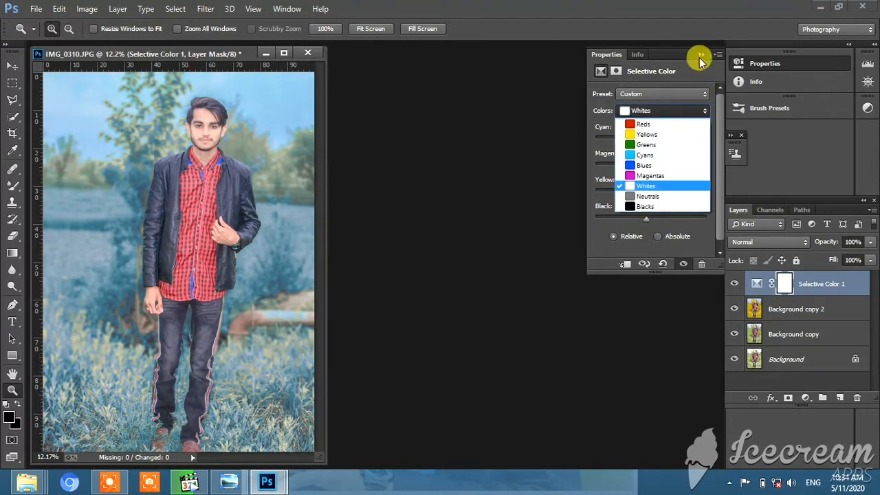
pyautogui.click(665, 202)
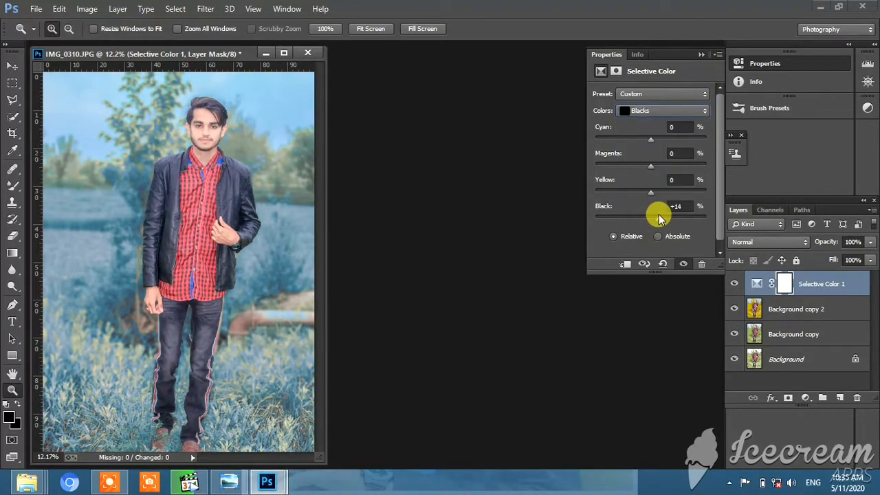
pyautogui.moveTo(658, 218); pyautogui.dragTo(665, 216)
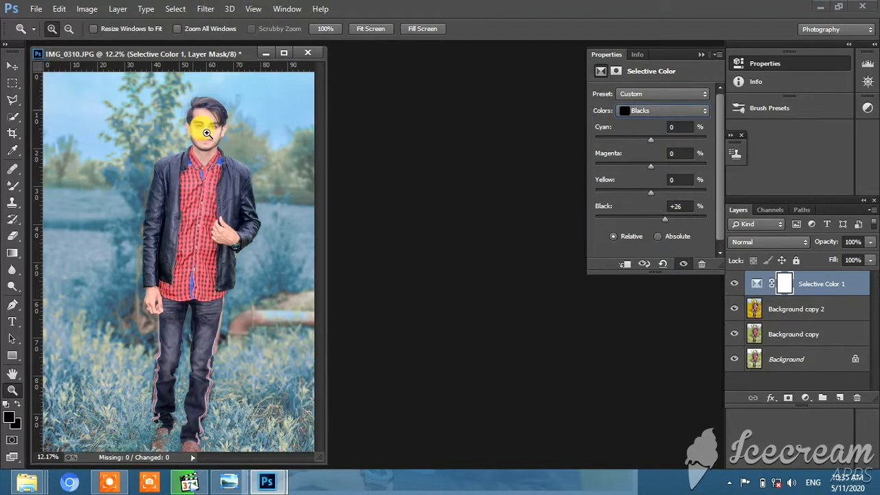
pyautogui.click(210, 124)
pyautogui.rightClick(227, 170)
pyautogui.click(279, 178)
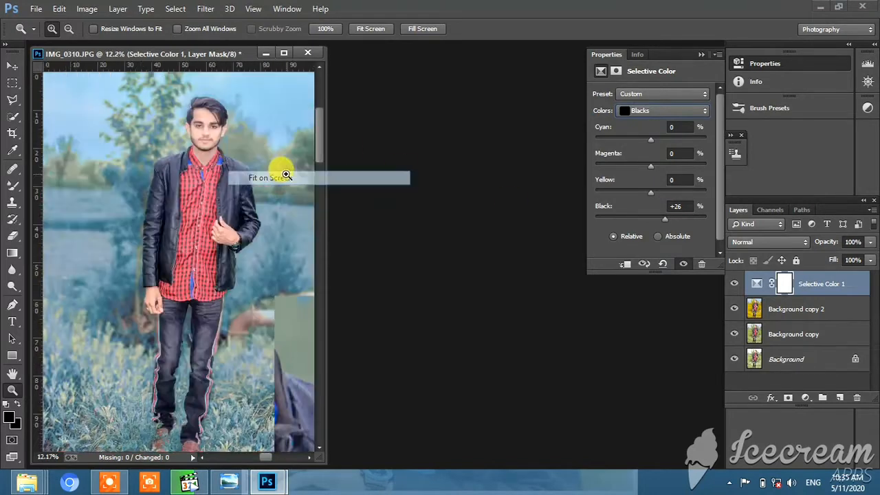
# - Merge the Selective Color adjustment down into Background copy 2, compare its effect, and duplicate the merged layer as Background copy 3
pyautogui.click(701, 54)
pyautogui.click(733, 284)
pyautogui.click(734, 283)
pyautogui.rightClick(841, 289)
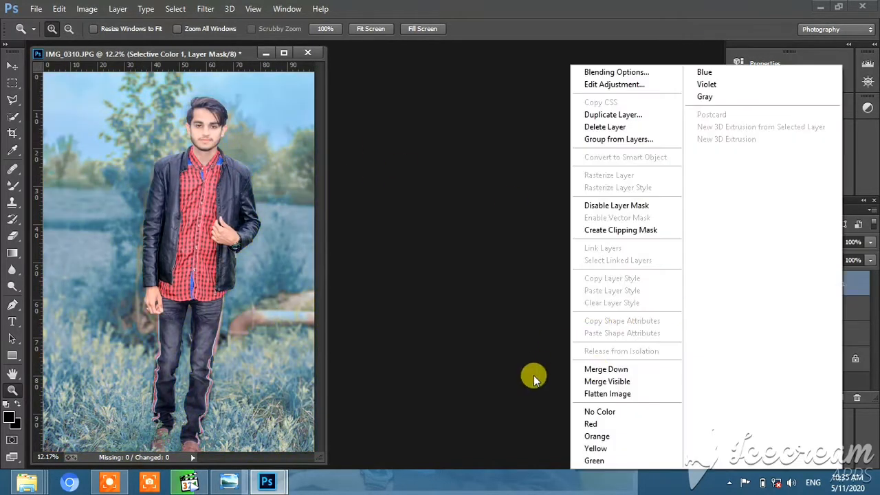
pyautogui.click(597, 369)
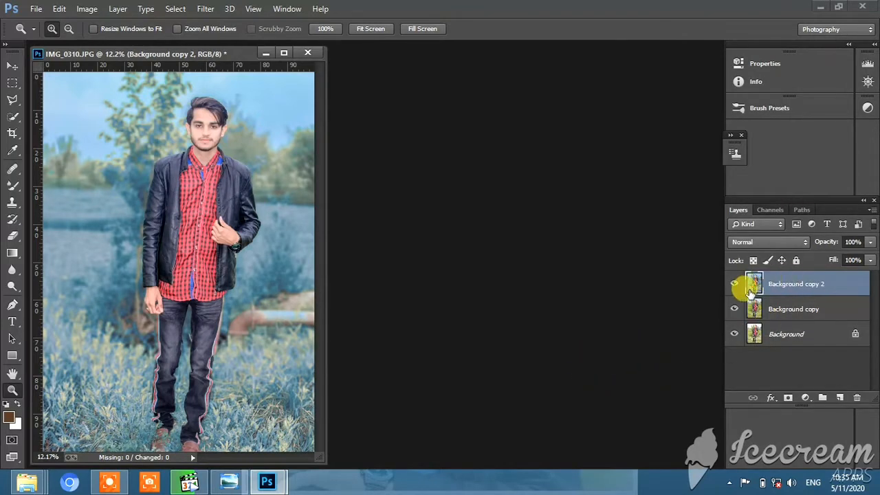
pyautogui.click(734, 284)
pyautogui.click(734, 284)
pyautogui.rightClick(796, 299)
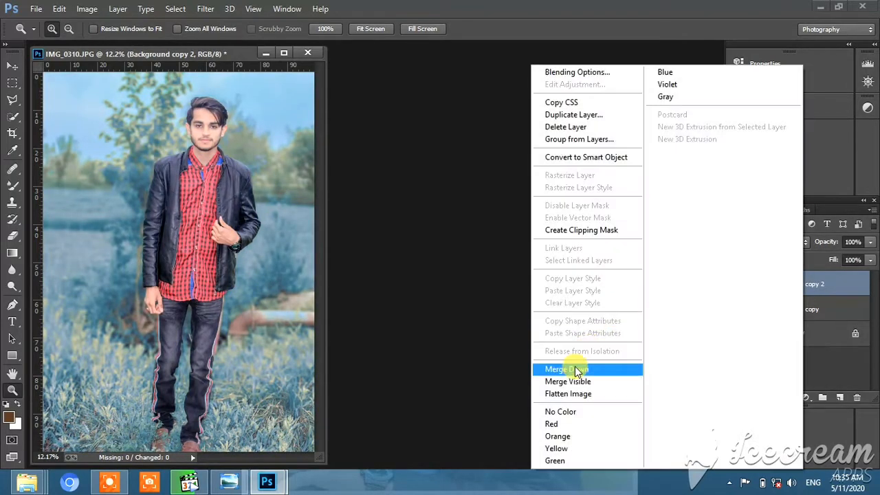
pyautogui.click(599, 115)
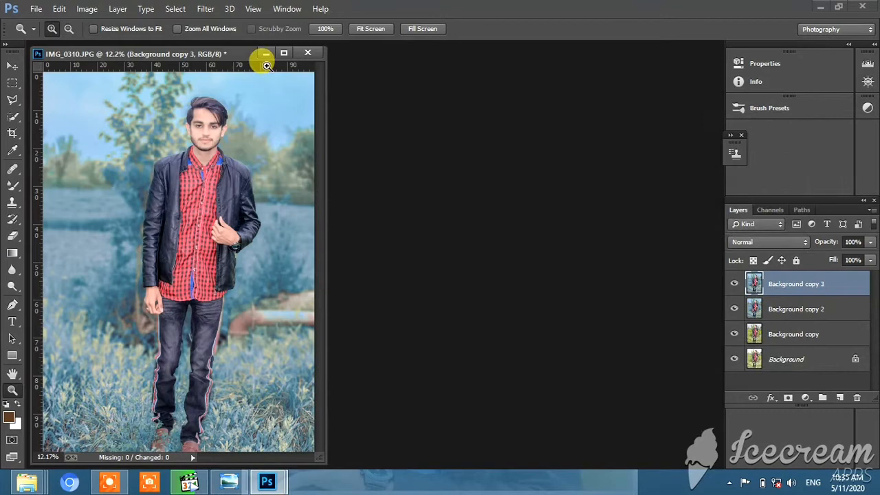
# - Start the Camera Raw filter on Background copy 3 and set Contrast +20, Highlights -13, Shadows -11 and Blacks +31
pyautogui.click(204, 8)
pyautogui.click(232, 82)
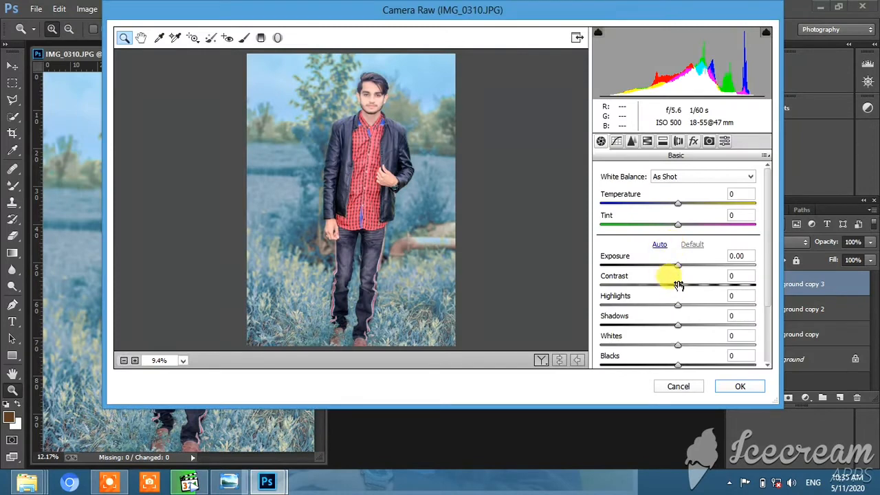
pyautogui.moveTo(675, 323)
pyautogui.mouseDown()
pyautogui.moveTo(706, 335)
pyautogui.moveTo(662, 336)
pyautogui.moveTo(669, 335)
pyautogui.mouseUp()
pyautogui.scroll(-1, 695, 328)
pyautogui.moveTo(675, 293); pyautogui.dragTo(648, 294)
pyautogui.moveTo(678, 334); pyautogui.dragTo(695, 327)
pyautogui.moveTo(678, 254); pyautogui.dragTo(693, 252)
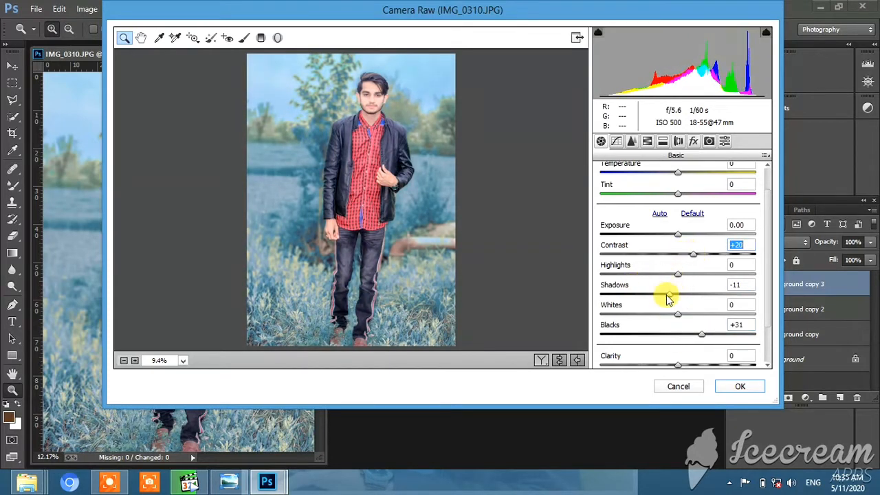
pyautogui.moveTo(660, 278)
pyautogui.mouseDown()
pyautogui.moveTo(640, 282)
pyautogui.moveTo(667, 276)
pyautogui.mouseUp()
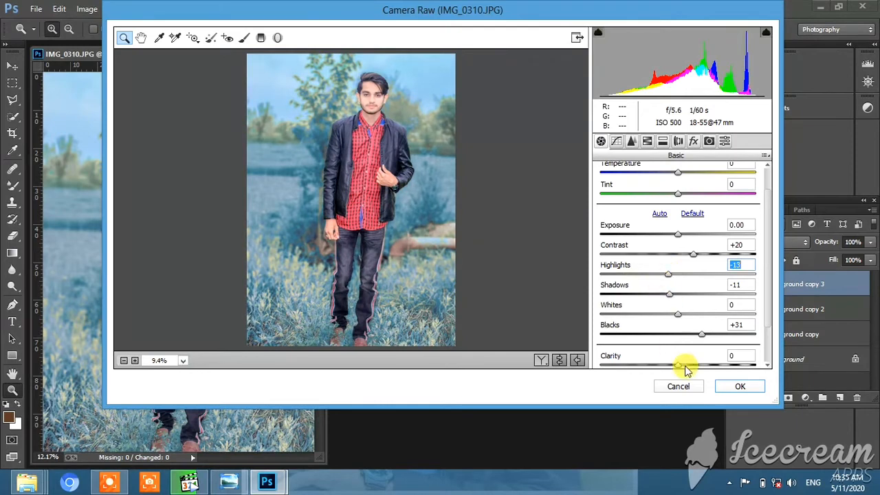
# - Set the HSL saturation of Aquas to +18 and Blues to -3
pyautogui.click(646, 141)
pyautogui.moveTo(677, 318); pyautogui.dragTo(675, 355)
pyautogui.moveTo(684, 319)
pyautogui.mouseDown()
pyautogui.moveTo(602, 314)
pyautogui.moveTo(690, 318)
pyautogui.mouseUp()
# - Set the HSL luminance of Oranges to +25 and Reds to +9, and check the man up close
pyautogui.click(676, 191)
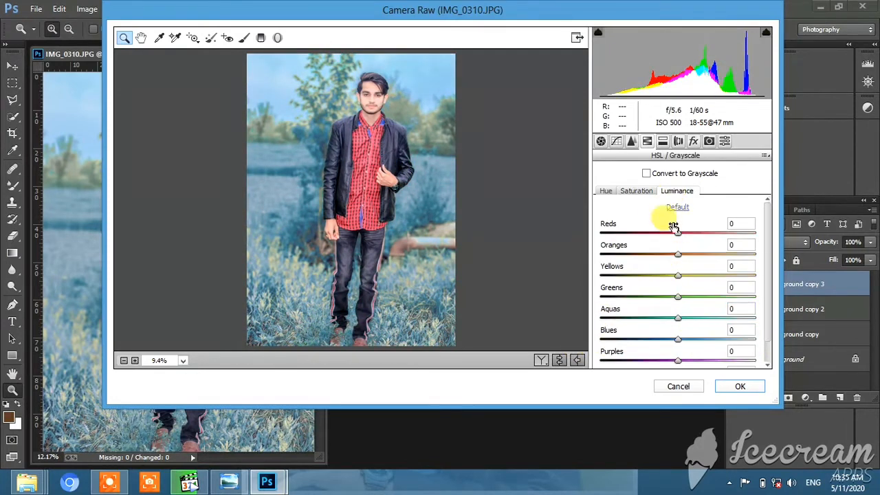
pyautogui.moveTo(678, 254); pyautogui.dragTo(696, 253)
pyautogui.moveTo(678, 232)
pyautogui.mouseDown()
pyautogui.moveTo(701, 231)
pyautogui.moveTo(673, 231)
pyautogui.moveTo(686, 231)
pyautogui.mouseUp()
pyautogui.moveTo(373, 115); pyautogui.dragTo(378, 200)
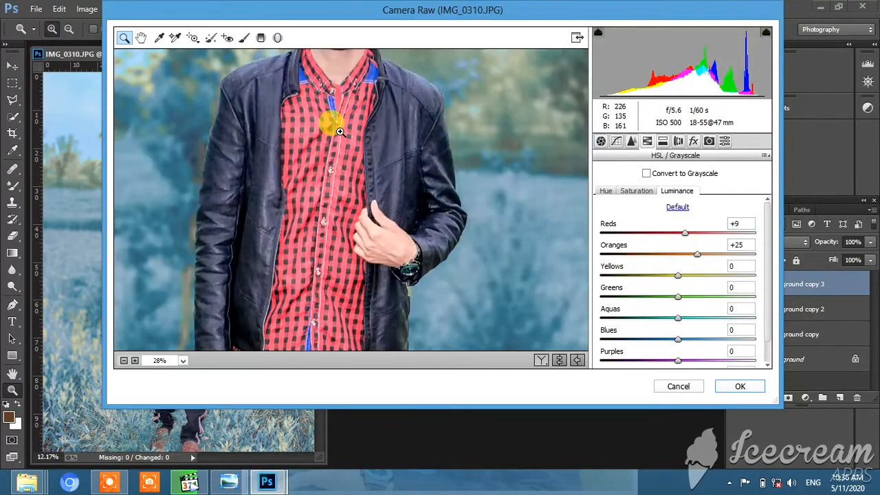
pyautogui.rightClick(331, 116)
pyautogui.click(382, 212)
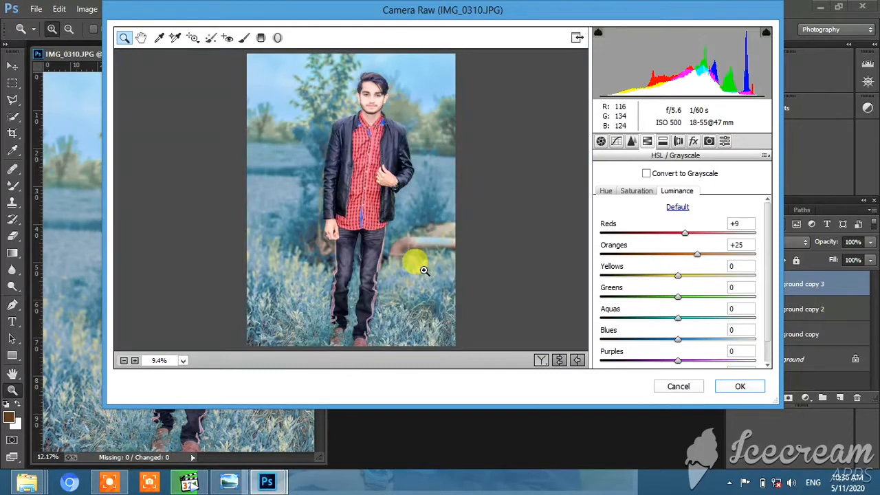
# - Set the HSL saturation of Reds to +20, Oranges to -8 and Magentas to +100, and raise Purples to the maximum
pyautogui.click(638, 193)
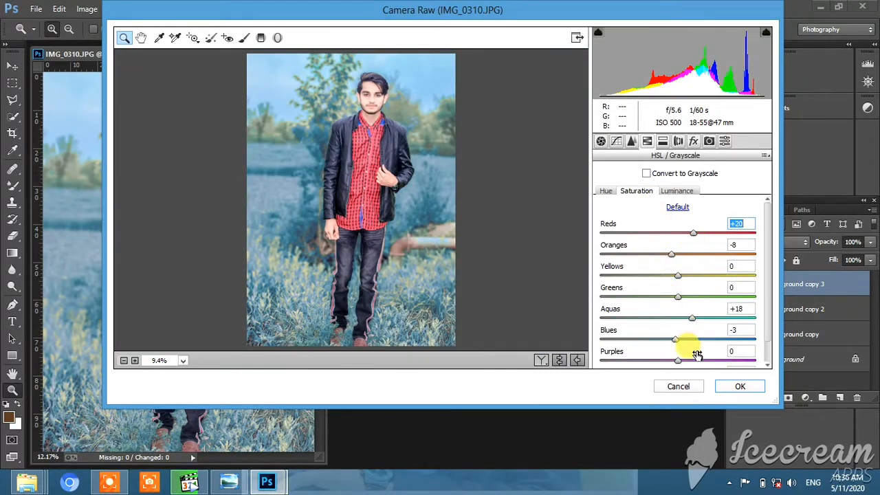
pyautogui.scroll(-1, 691, 352)
pyautogui.moveTo(697, 357); pyautogui.dragTo(768, 355)
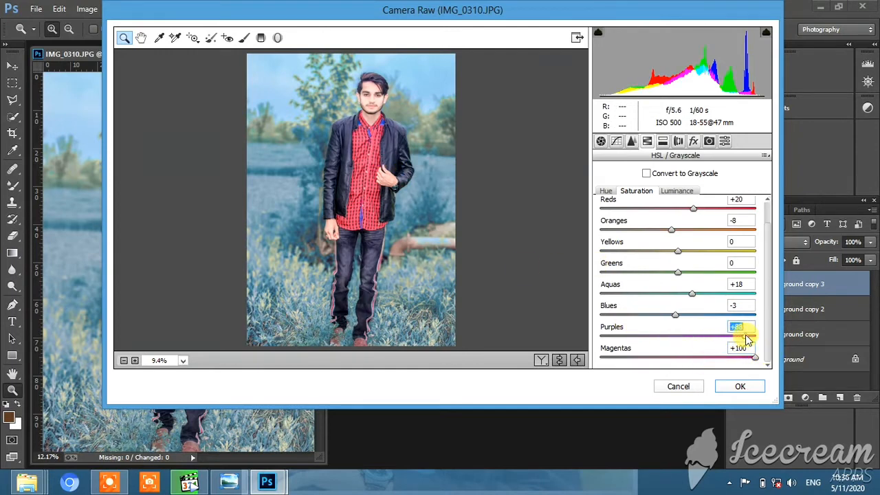
pyautogui.moveTo(747, 338); pyautogui.dragTo(780, 338)
pyautogui.click(677, 191)
# - Tint the highlights with Split Toning at Hue 176 and Saturation 6
pyautogui.click(663, 141)
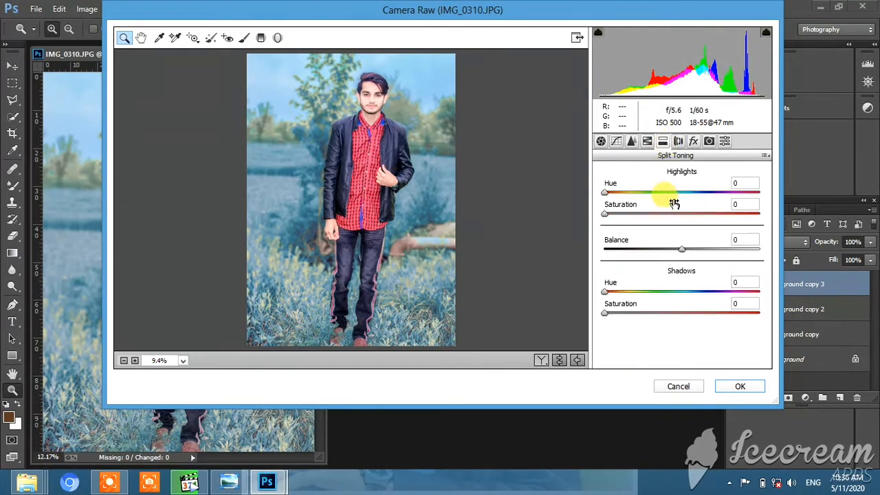
pyautogui.click(679, 192)
pyautogui.moveTo(607, 215)
pyautogui.mouseDown()
pyautogui.moveTo(635, 216)
pyautogui.moveTo(620, 218)
pyautogui.mouseUp()
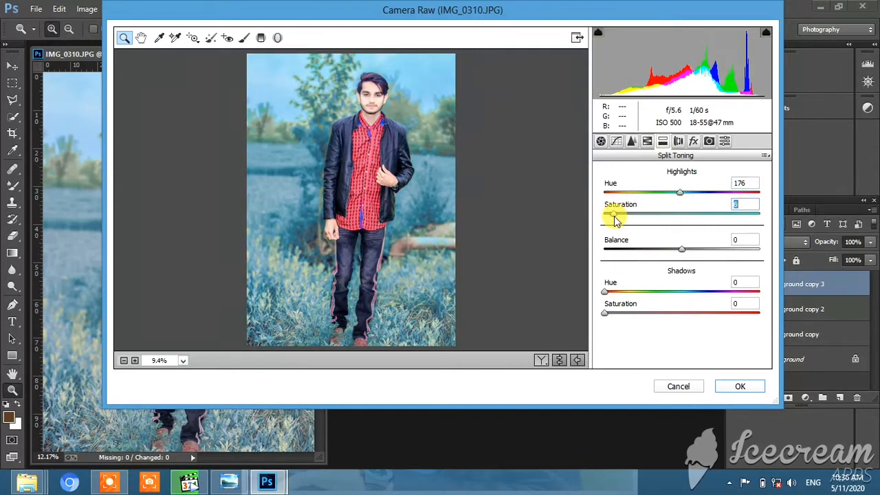
# - Set the Sharpening Amount to 33 and Luminance noise reduction to somewhat under 49, and apply the Camera Raw filter
pyautogui.click(631, 142)
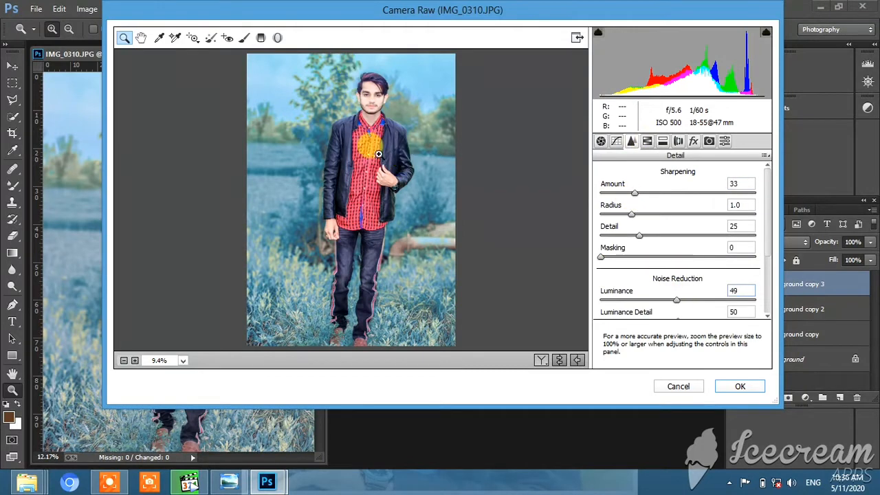
pyautogui.rightClick(376, 234)
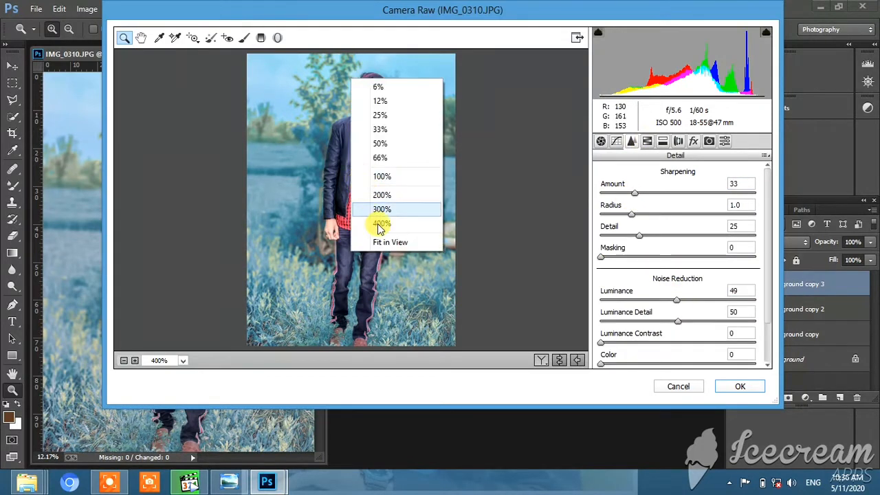
pyautogui.click(379, 239)
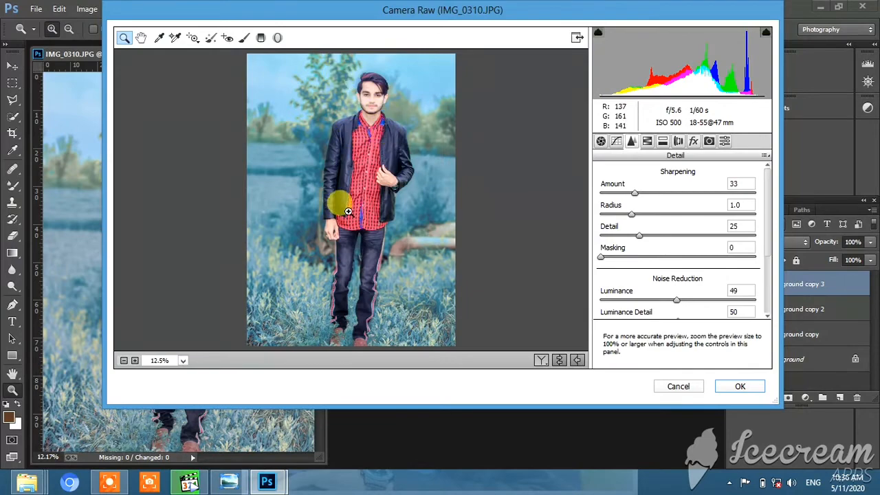
pyautogui.rightClick(364, 246)
pyautogui.click(404, 323)
pyautogui.moveTo(676, 300)
pyautogui.mouseDown()
pyautogui.moveTo(605, 295)
pyautogui.moveTo(664, 299)
pyautogui.mouseUp()
pyautogui.click(730, 386)
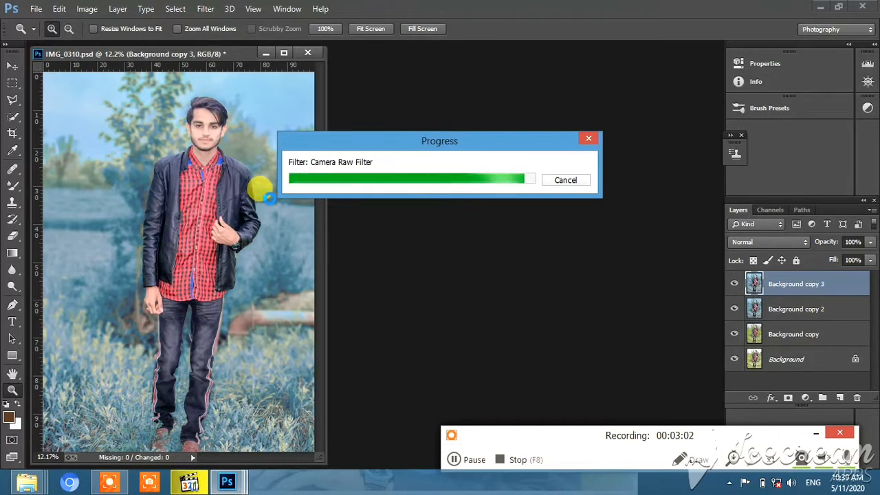
# - Compare the edit with the layers beneath, and merge Background copy 3 and Background copy 2 down into Background copy
pyautogui.click(732, 284)
pyautogui.click(733, 283)
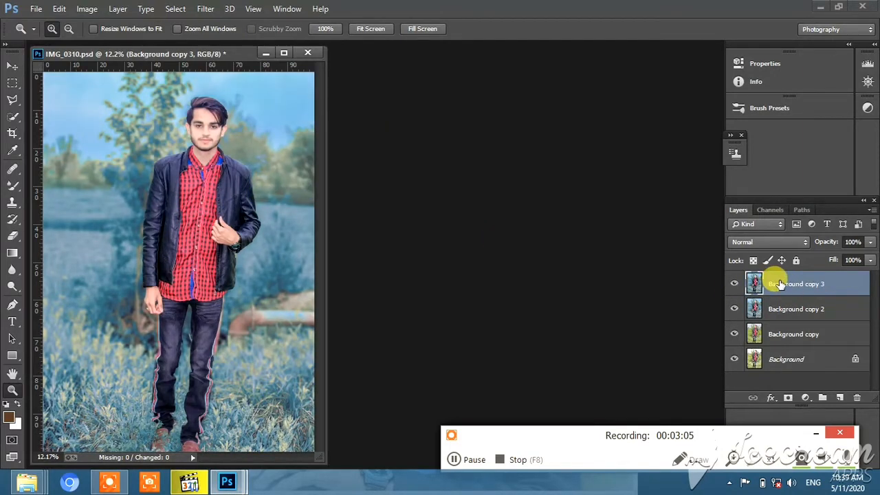
pyautogui.rightClick(766, 283)
pyautogui.click(597, 369)
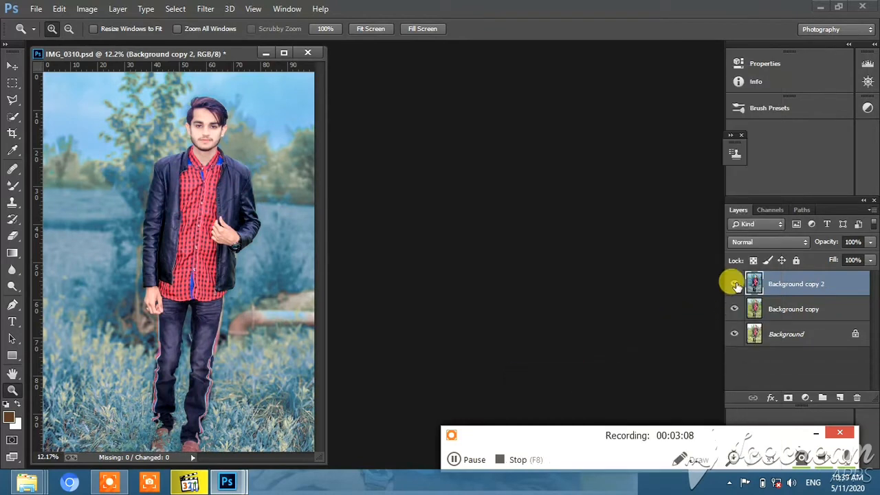
pyautogui.click(734, 284)
pyautogui.click(734, 284)
pyautogui.rightClick(750, 283)
pyautogui.click(569, 365)
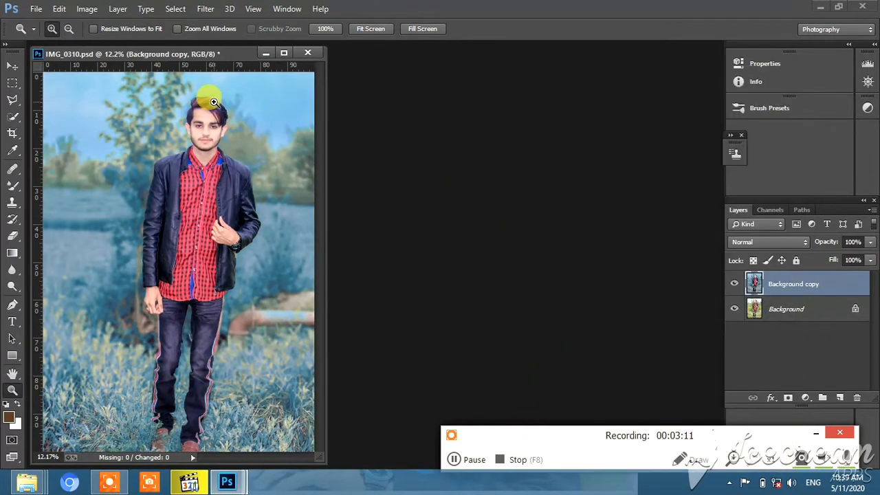
# - Start Camera Raw on Background copy and set Oranges saturation to -30, Oranges luminance to +19 and Reds luminance to -8
pyautogui.click(205, 8)
pyautogui.click(230, 84)
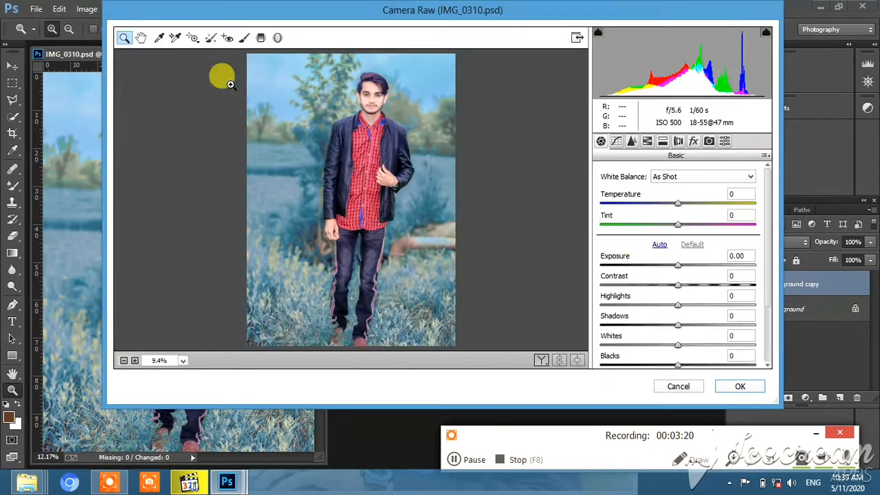
pyautogui.click(646, 142)
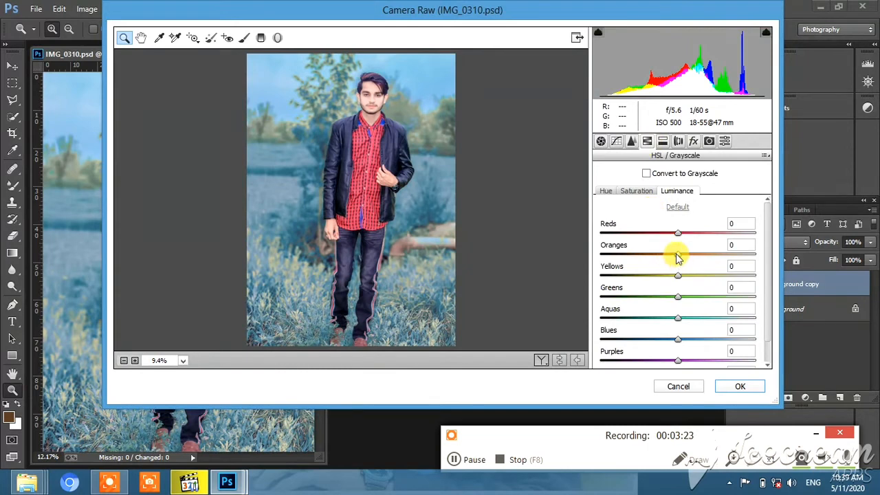
pyautogui.click(638, 192)
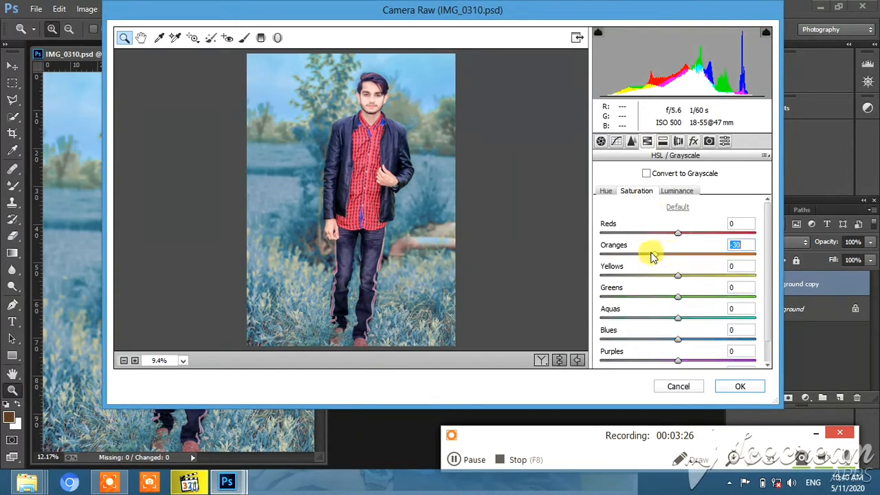
pyautogui.click(676, 192)
pyautogui.moveTo(678, 254); pyautogui.dragTo(677, 235)
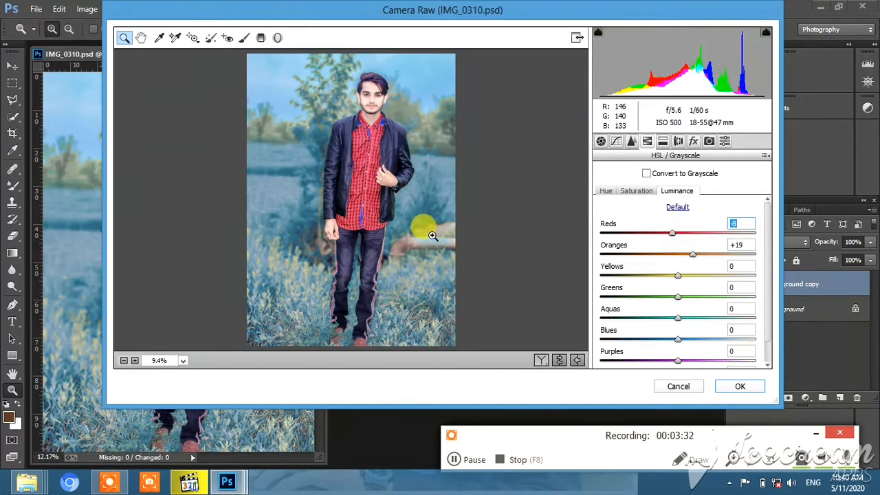
pyautogui.rightClick(447, 336)
pyautogui.click(448, 326)
# - Add a post-crop vignette with Amount -36, Midpoint 68, Roundness +63 and Feather 90, apply the filter and compare with the original photo
pyautogui.click(663, 144)
pyautogui.click(693, 141)
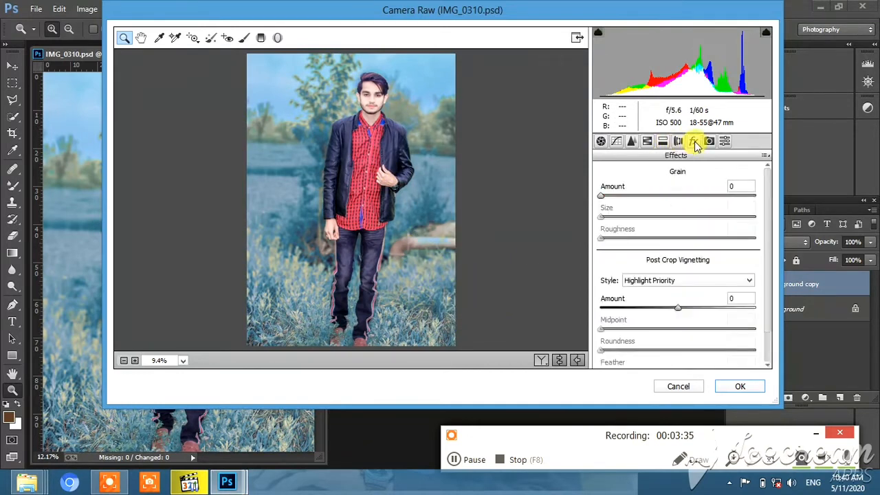
pyautogui.moveTo(674, 311); pyautogui.dragTo(654, 309)
pyautogui.moveTo(691, 330); pyautogui.dragTo(741, 339)
pyautogui.scroll(-2, 722, 352)
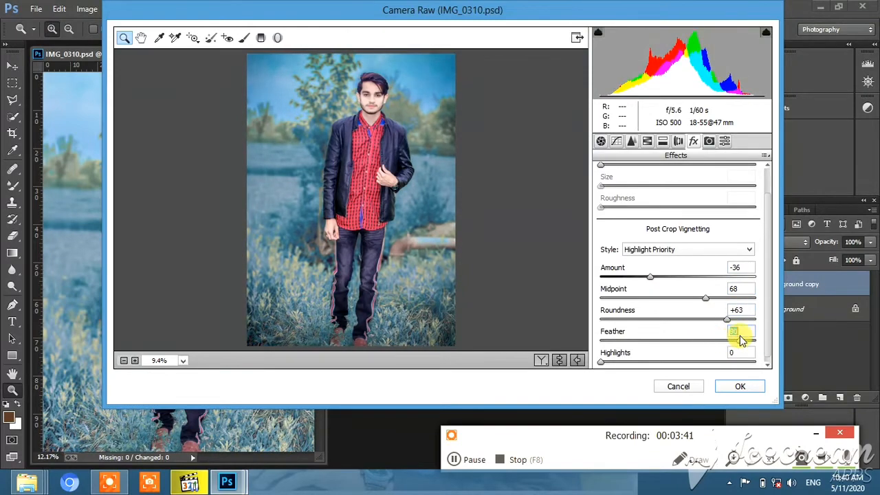
pyautogui.click(739, 387)
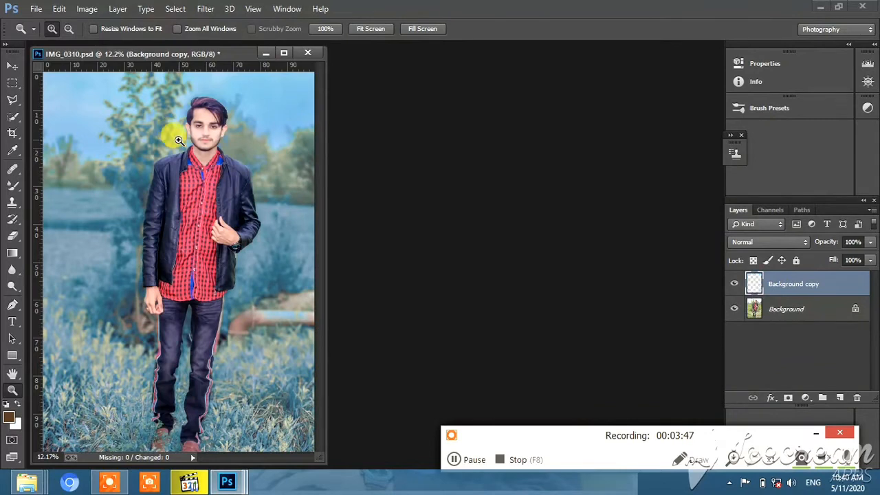
pyautogui.click(734, 283)
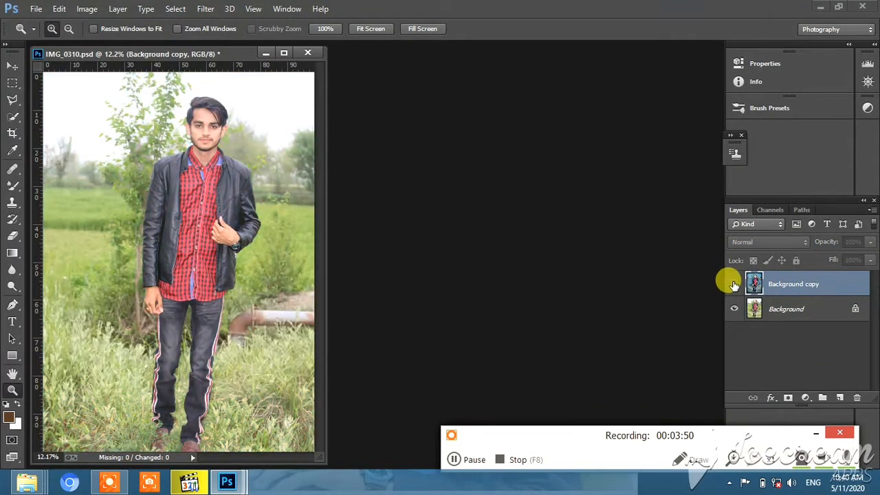
pyautogui.click(734, 284)
# - Start Camera Raw again on Background copy and set the parametric tone curve's Highlights to +21
pyautogui.click(204, 8)
pyautogui.click(226, 83)
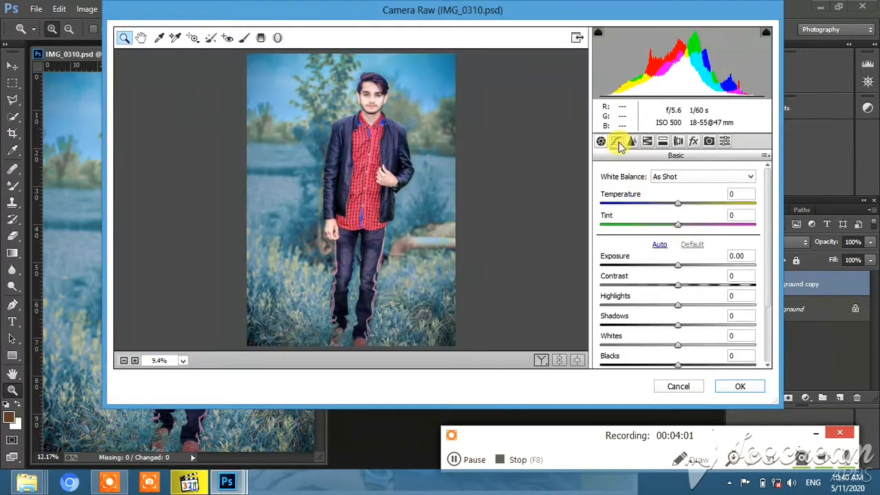
pyautogui.click(615, 141)
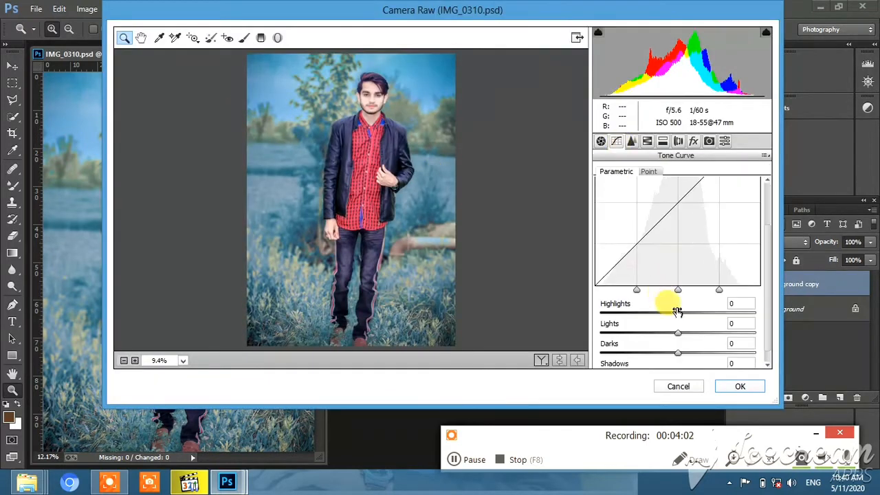
pyautogui.moveTo(677, 311); pyautogui.dragTo(695, 313)
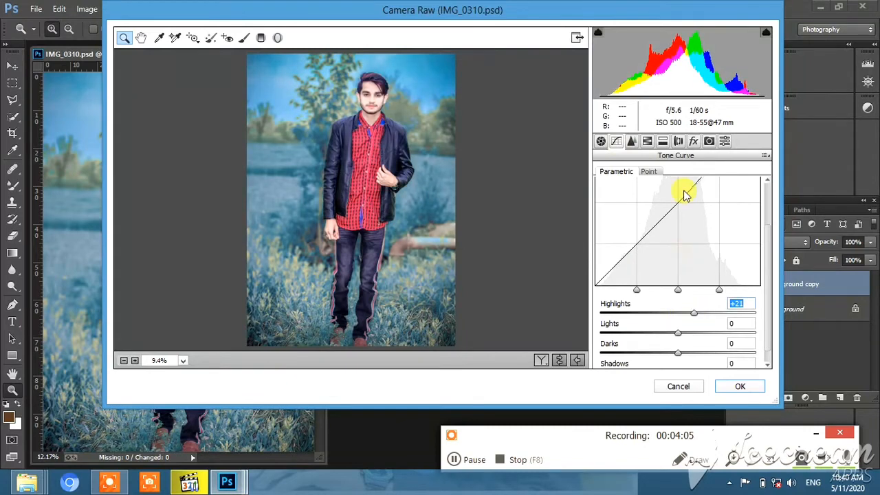
# - Tint the shadows with Split Toning at Hue 159 and a low Saturation
pyautogui.click(647, 141)
pyautogui.click(662, 141)
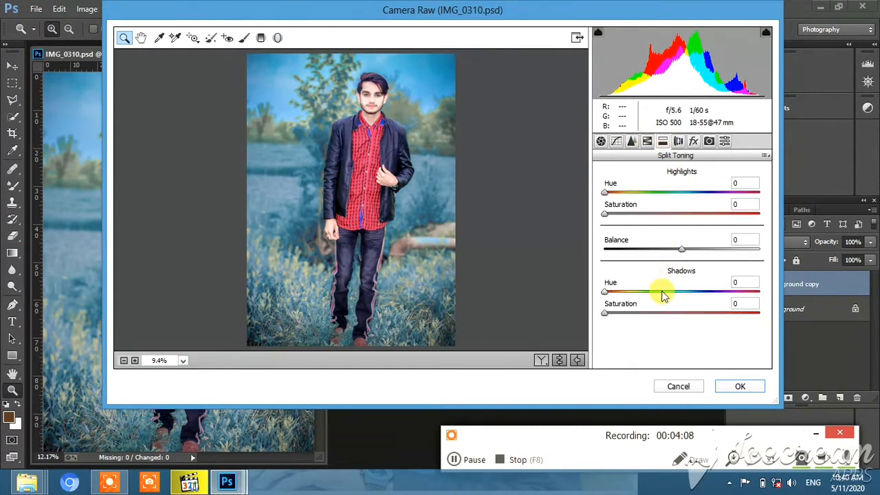
pyautogui.moveTo(663, 292); pyautogui.dragTo(675, 292)
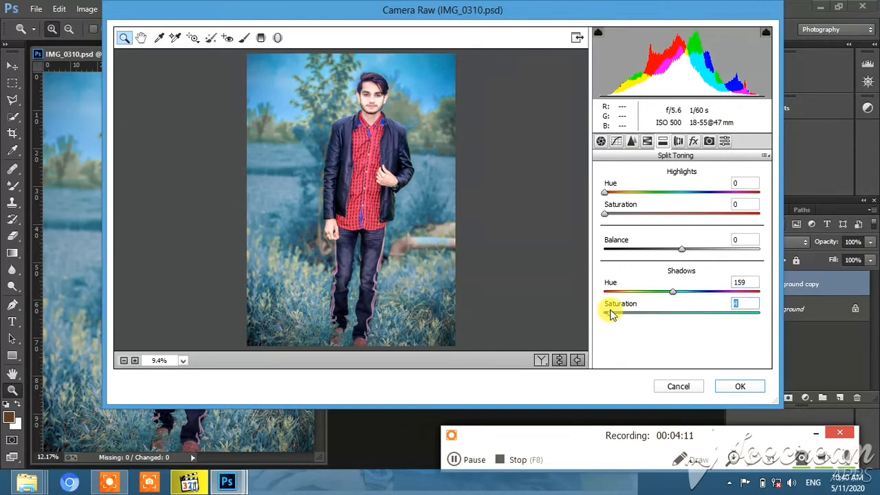
pyautogui.moveTo(611, 313)
pyautogui.mouseDown()
pyautogui.moveTo(637, 313)
pyautogui.moveTo(579, 315)
pyautogui.moveTo(623, 316)
pyautogui.moveTo(585, 310)
pyautogui.moveTo(617, 320)
pyautogui.mouseUp()
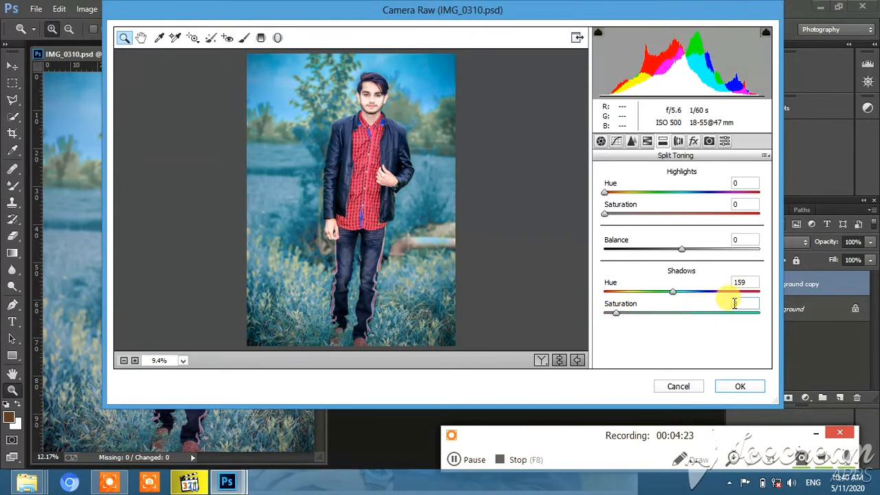
# - Set Split Toning's Shadows Saturation to 5 and Highlights Hue to 171, leaving Highlights Saturation at 0
pyautogui.write('5')
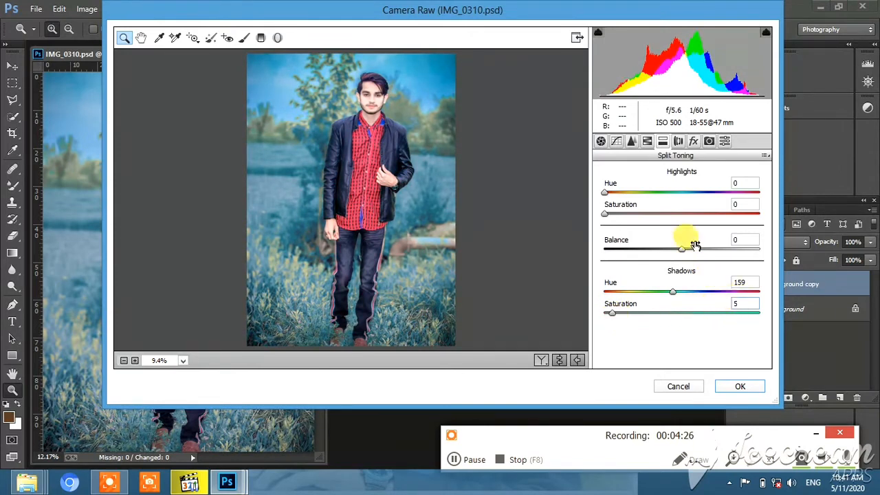
pyautogui.click(678, 192)
pyautogui.moveTo(607, 217)
pyautogui.mouseDown()
pyautogui.moveTo(623, 221)
pyautogui.moveTo(597, 222)
pyautogui.mouseUp()
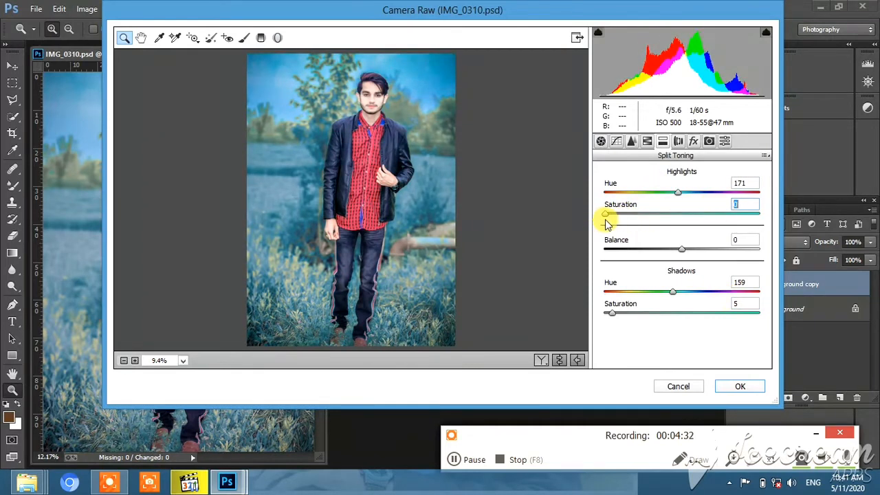
# - In Camera Calibration, set the Blue Primary Hue to -38 and the Green Primary Hue to +73
pyautogui.click(678, 141)
pyautogui.click(694, 141)
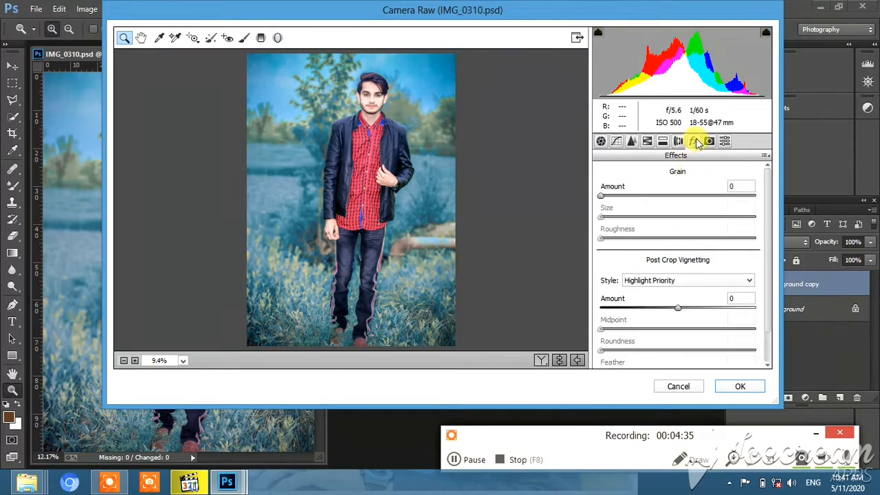
pyautogui.click(708, 141)
pyautogui.scroll(-2, 679, 335)
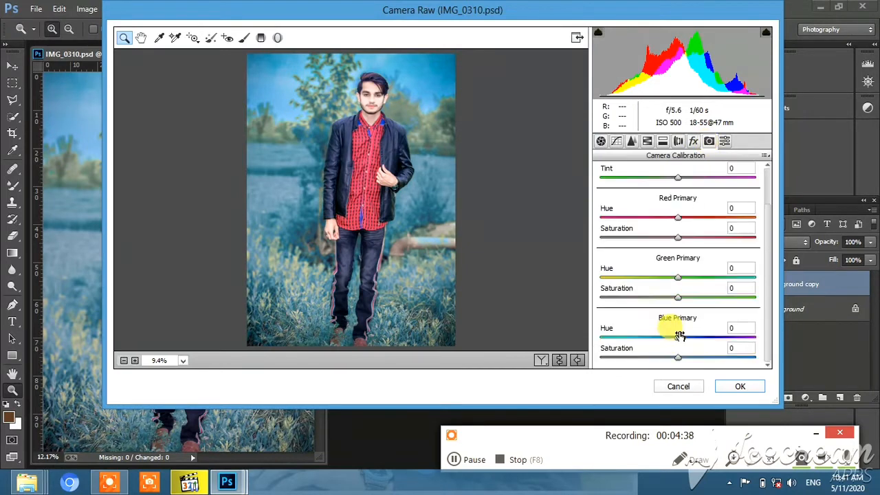
pyautogui.moveTo(689, 336); pyautogui.dragTo(576, 332)
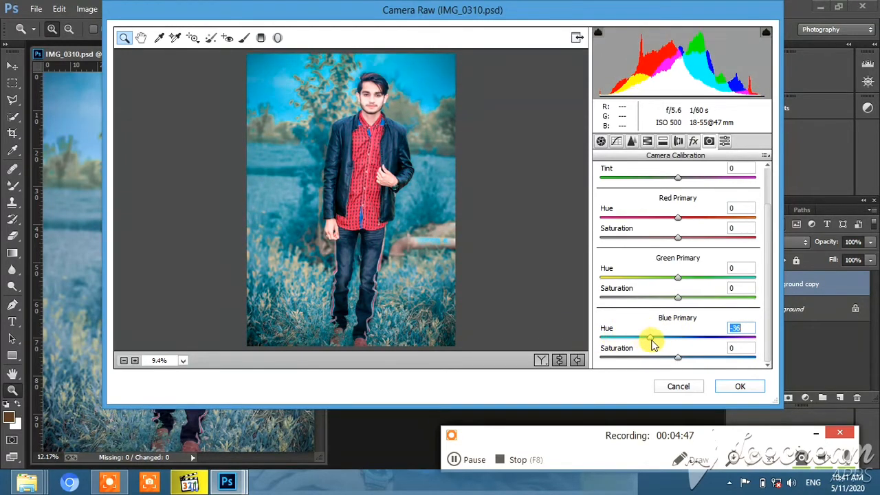
pyautogui.moveTo(600, 336); pyautogui.dragTo(645, 347)
pyautogui.click(673, 278)
pyautogui.moveTo(692, 282); pyautogui.dragTo(752, 278)
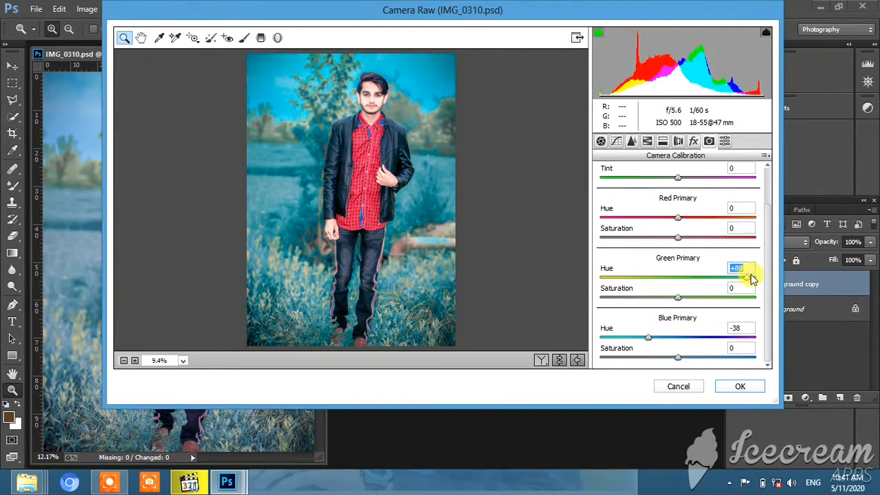
# - Set the Red Primary Hue to +19 and Shadows Tint to +1, apply the filter and compare with the original photo
pyautogui.moveTo(692, 222)
pyautogui.mouseDown()
pyautogui.moveTo(699, 220)
pyautogui.moveTo(664, 222)
pyautogui.moveTo(727, 223)
pyautogui.moveTo(624, 229)
pyautogui.moveTo(694, 232)
pyautogui.mouseUp()
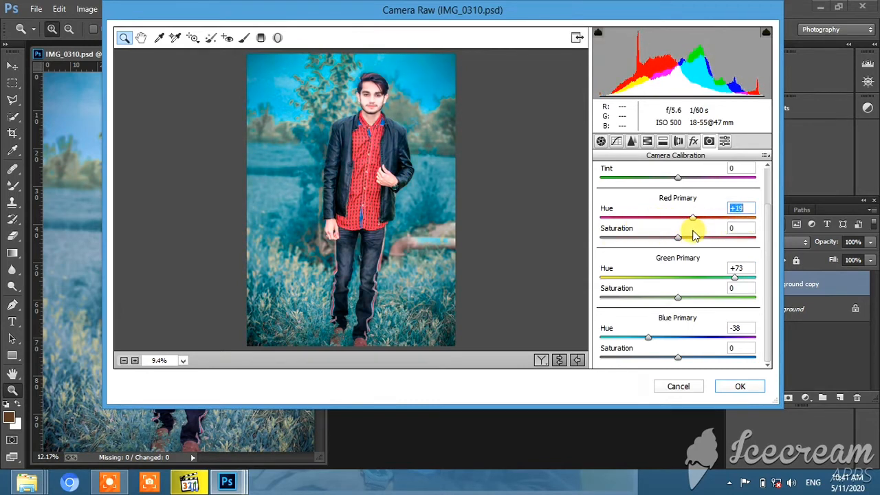
pyautogui.scroll(1, 686, 212)
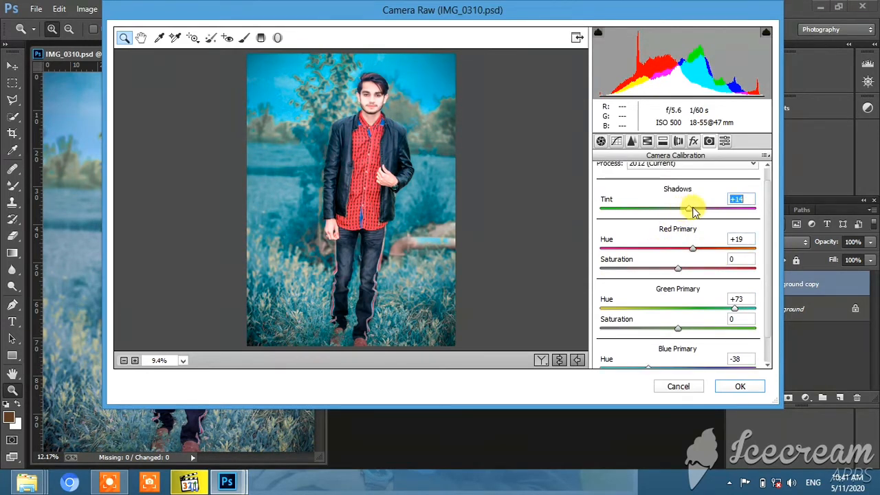
pyautogui.moveTo(693, 211)
pyautogui.mouseDown()
pyautogui.moveTo(658, 215)
pyautogui.moveTo(746, 204)
pyautogui.moveTo(695, 215)
pyautogui.mouseUp()
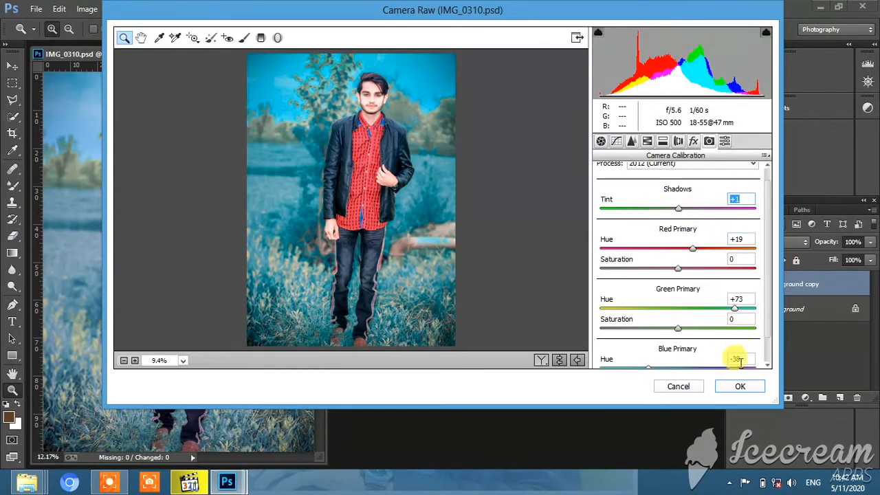
pyautogui.click(739, 387)
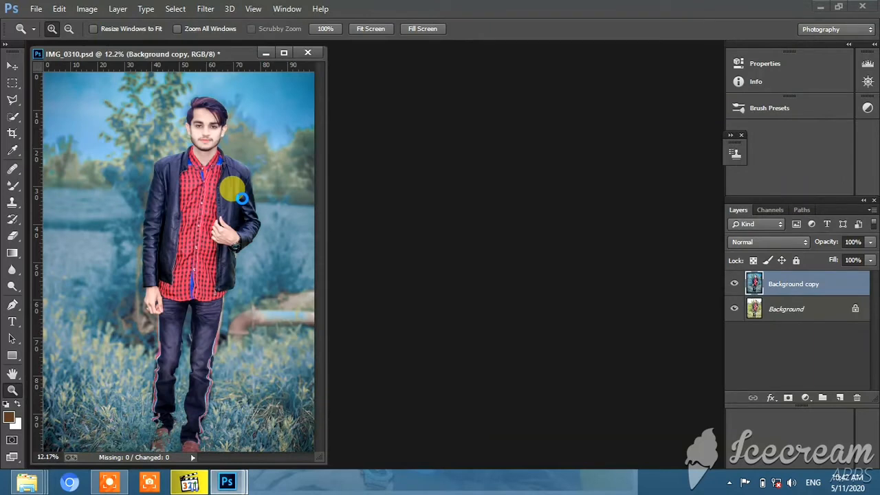
pyautogui.click(733, 283)
pyautogui.click(733, 283)
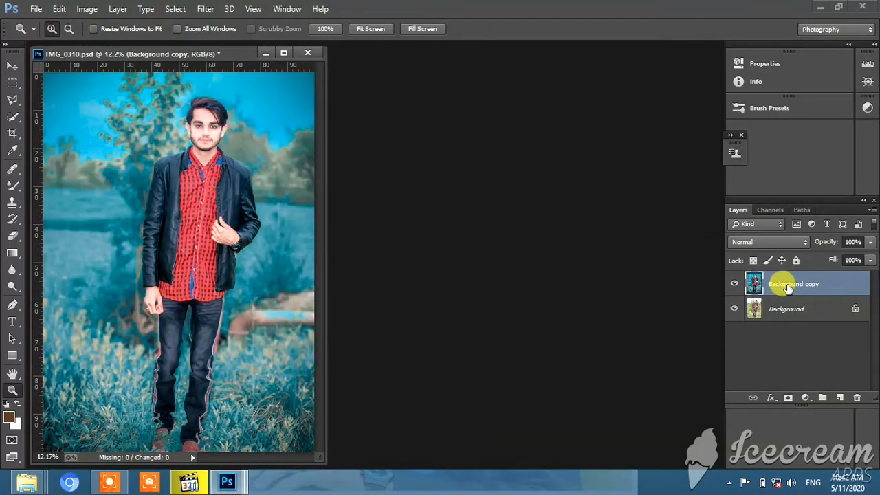
# - Duplicate the Background copy layer as Background copy 2 in the same document
pyautogui.rightClick(789, 287)
pyautogui.click(596, 113)
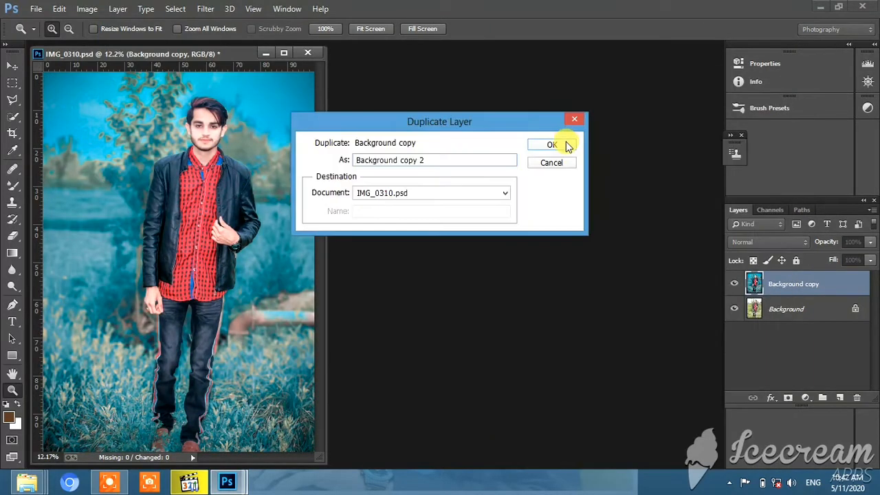
pyautogui.click(568, 146)
pyautogui.click(205, 8)
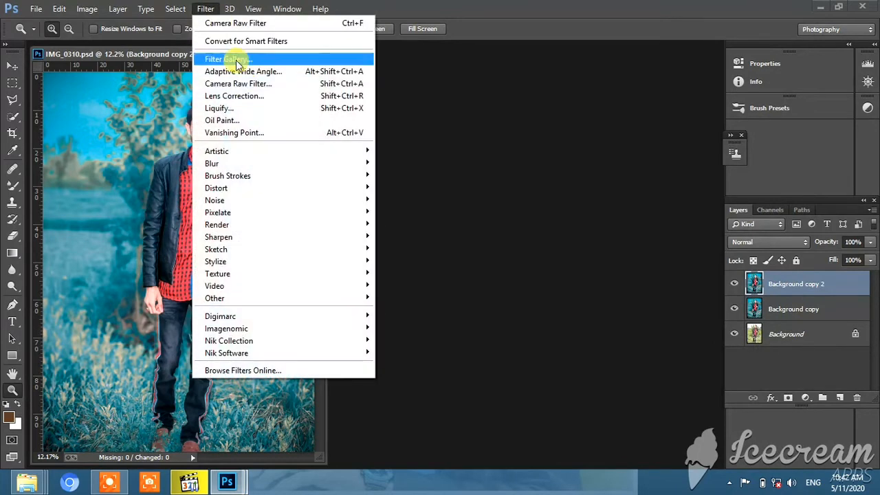
pyautogui.click(471, 156)
pyautogui.rightClick(287, 310)
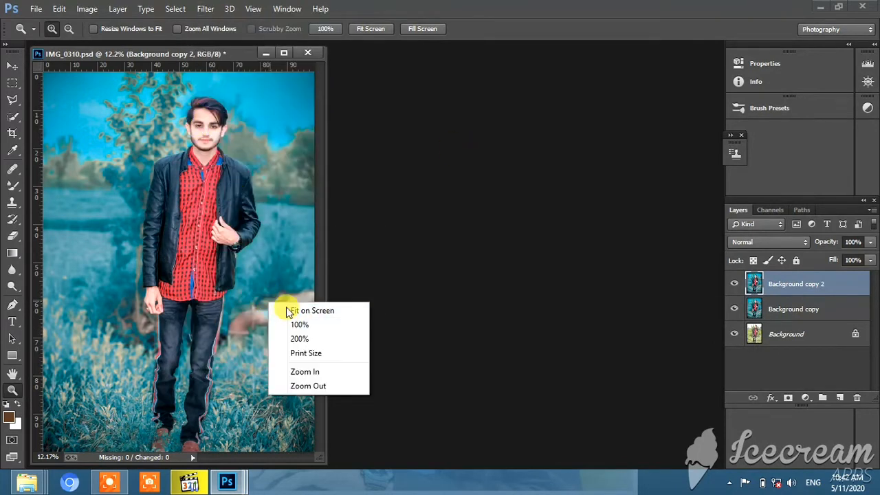
pyautogui.click(287, 311)
pyautogui.click(806, 398)
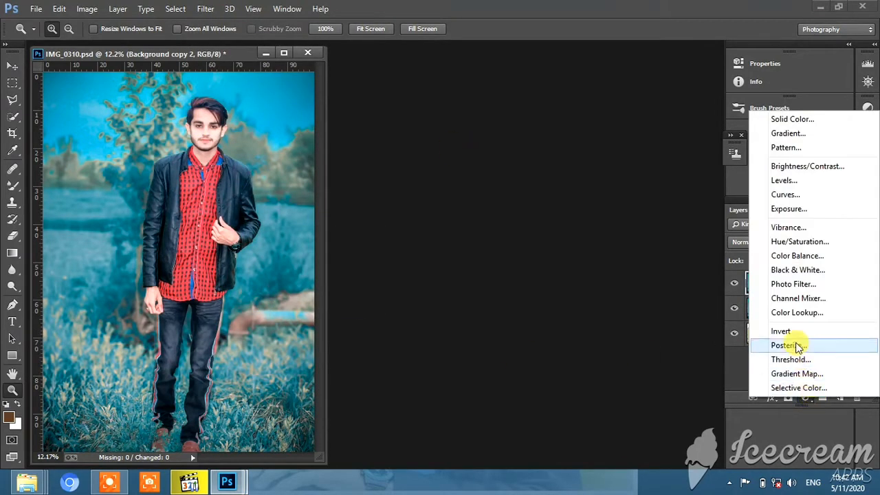
pyautogui.click(611, 294)
# - Start Camera Raw on Background copy 2 and set Yellows saturation +100, Greens saturation -69, Oranges luminance +19 and Reds luminance -1
pyautogui.click(206, 8)
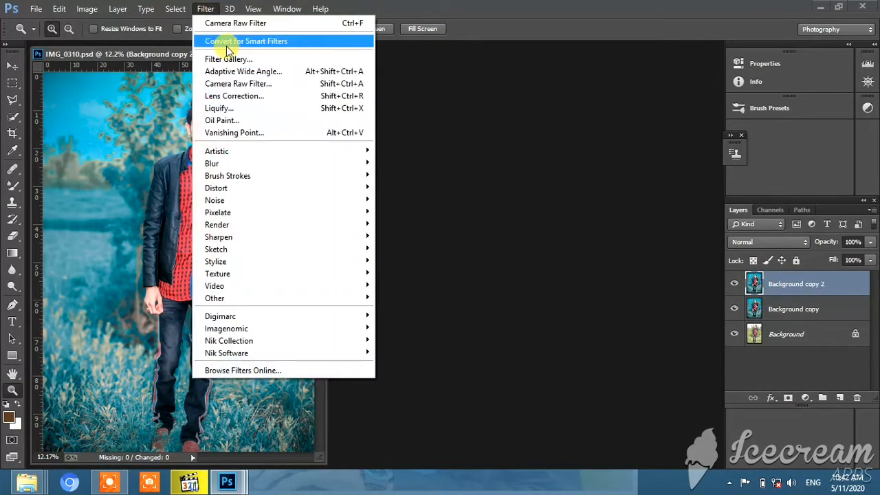
pyautogui.click(234, 83)
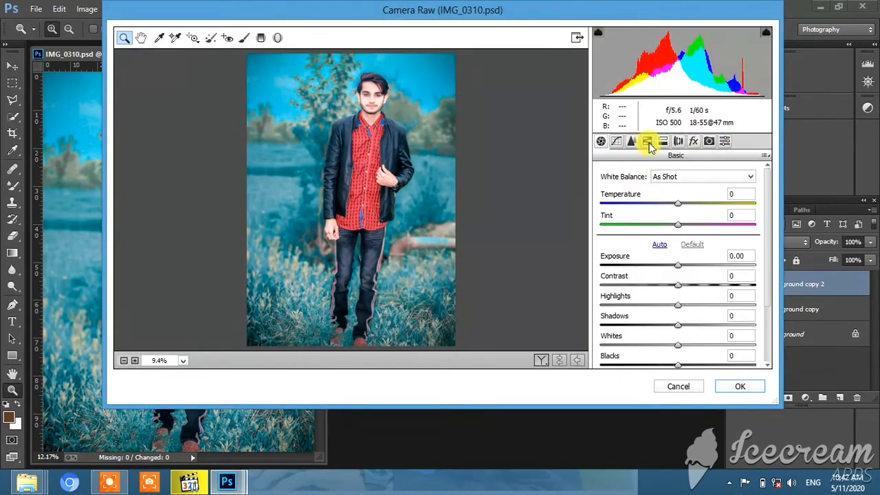
pyautogui.click(647, 140)
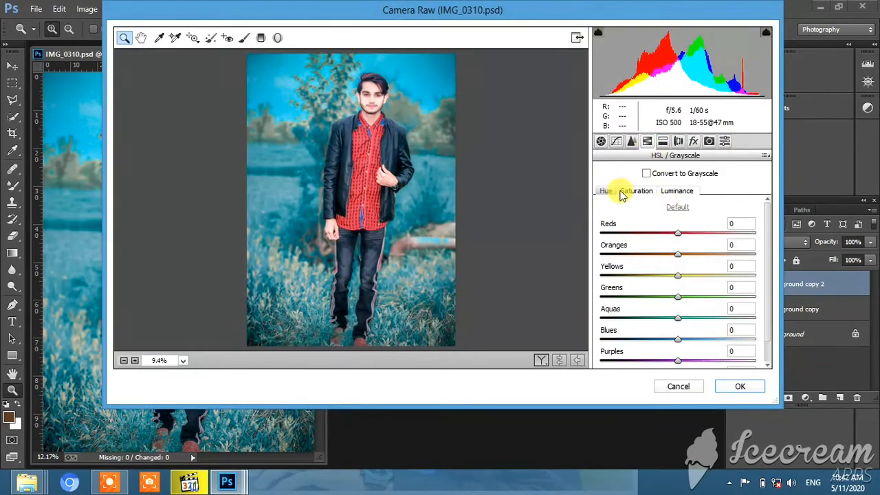
pyautogui.click(622, 190)
pyautogui.moveTo(713, 276); pyautogui.dragTo(629, 306)
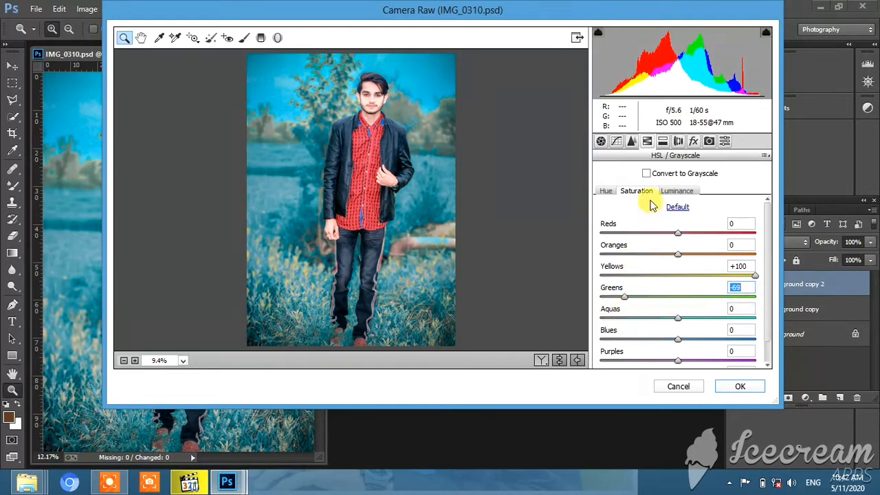
pyautogui.click(683, 198)
pyautogui.moveTo(680, 254); pyautogui.dragTo(675, 235)
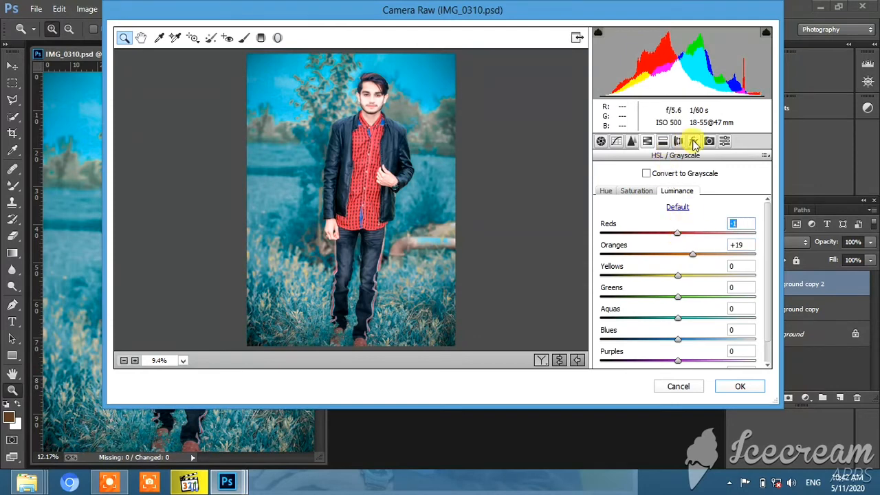
# - Add a post-crop vignette with Amount -13, Midpoint 76 and Roundness +65, and apply the Camera Raw filter
pyautogui.click(693, 141)
pyautogui.moveTo(677, 306); pyautogui.dragTo(717, 329)
pyautogui.moveTo(677, 350); pyautogui.dragTo(727, 350)
pyautogui.scroll(-1, 712, 347)
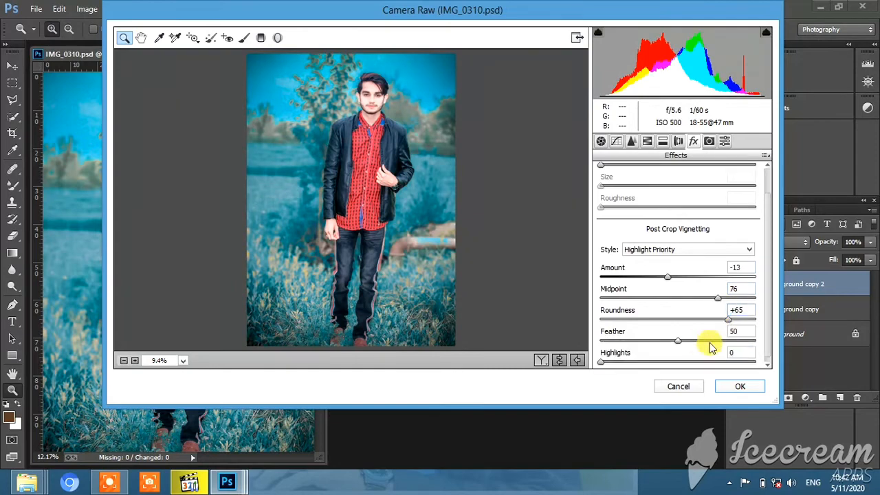
pyautogui.click(739, 386)
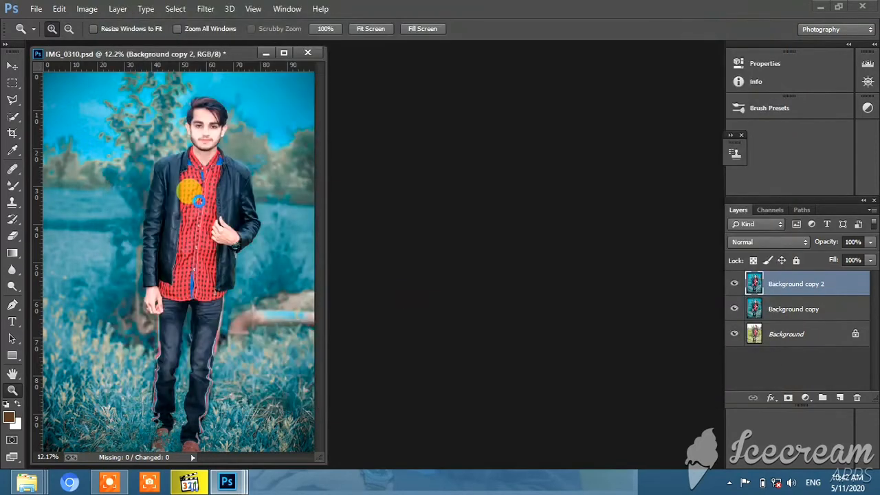
# - Place the ENG LOGO image as embedded, from New folder inside the PNG folder of All Png For photoshop
pyautogui.click(36, 8)
pyautogui.click(82, 193)
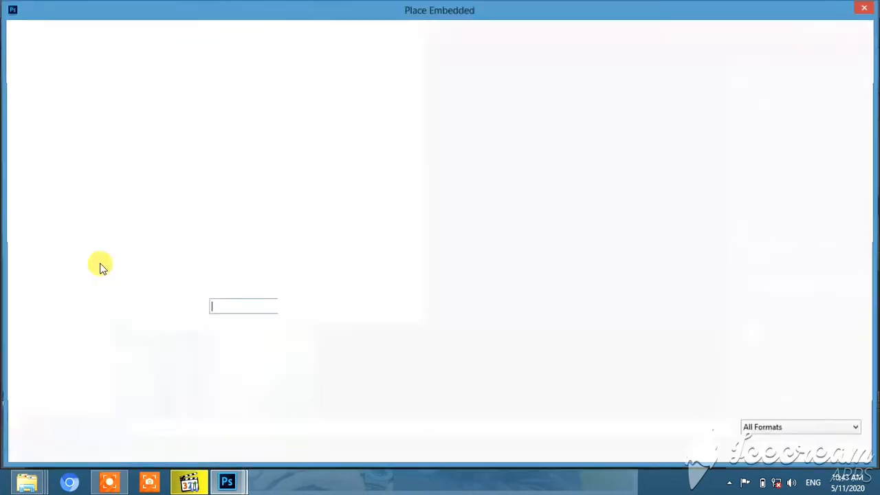
pyautogui.click(67, 252)
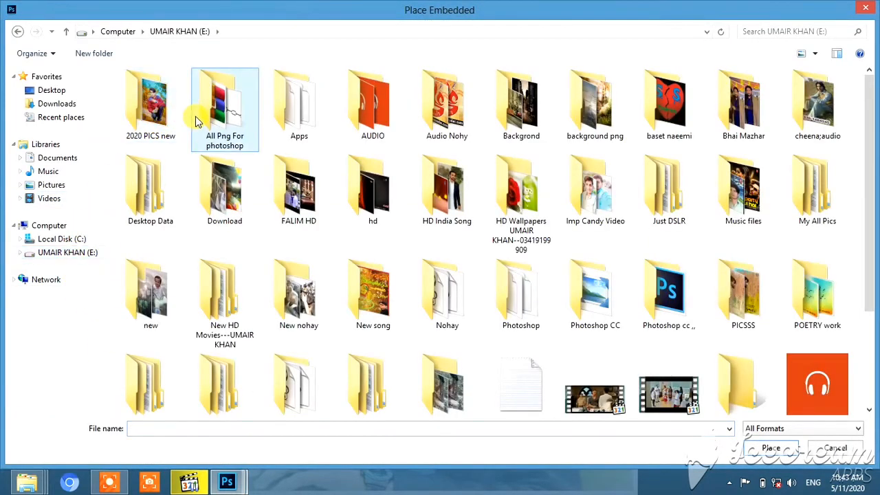
pyautogui.doubleClick(195, 116)
pyautogui.doubleClick(487, 122)
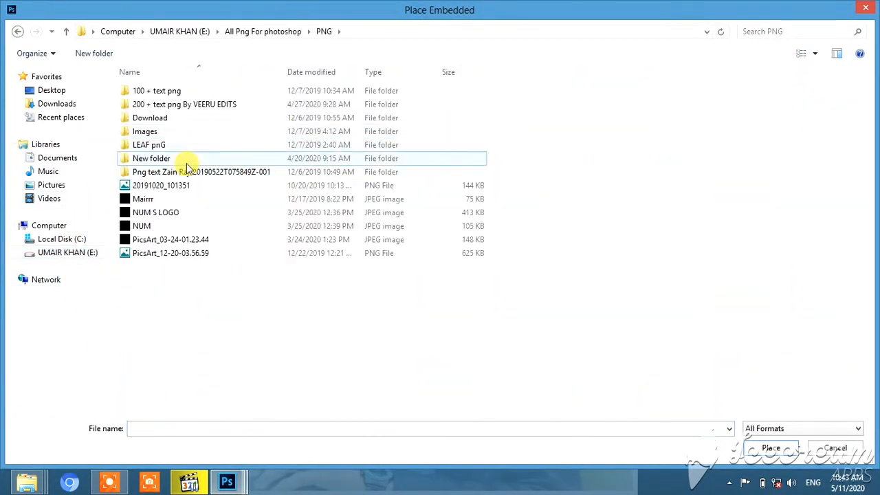
pyautogui.doubleClick(172, 158)
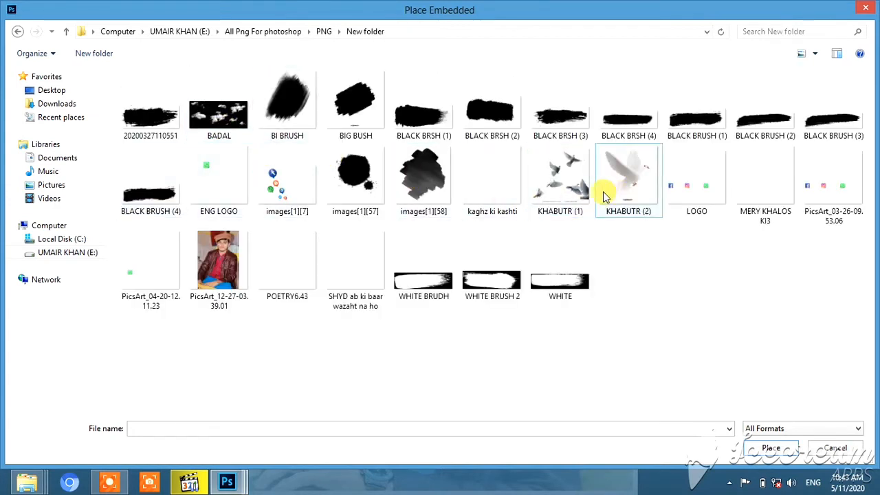
pyautogui.doubleClick(211, 173)
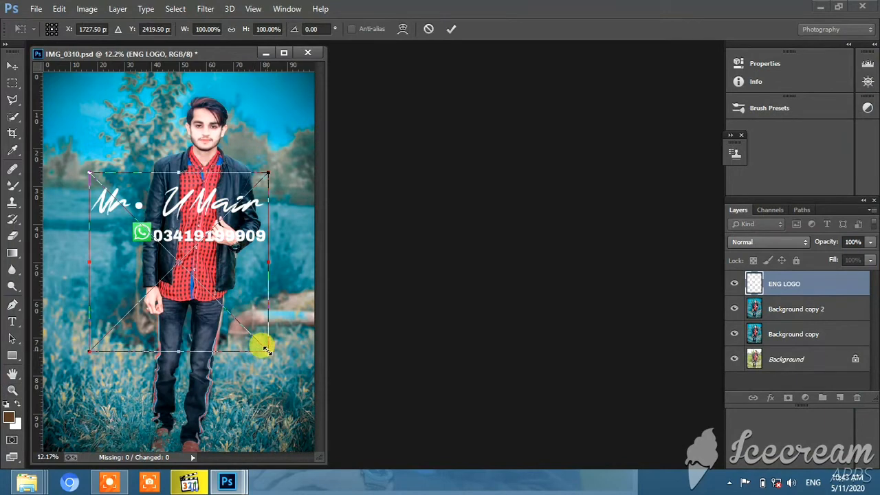
# - Shrink the placed logo, move it to the photo's left edge beside the man's arm and commit the transformation
pyautogui.moveTo(266, 351); pyautogui.dragTo(148, 235)
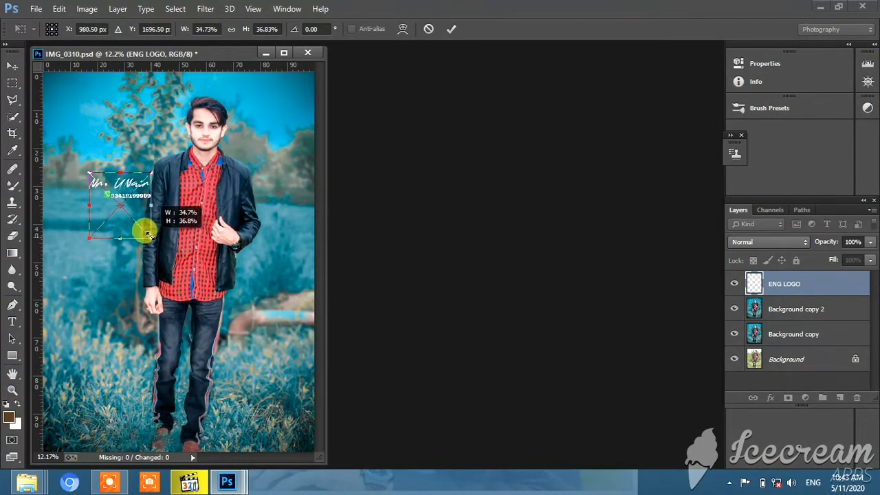
pyautogui.moveTo(121, 184); pyautogui.dragTo(93, 238)
pyautogui.moveTo(120, 292); pyautogui.dragTo(109, 291)
pyautogui.moveTo(89, 243); pyautogui.dragTo(91, 221)
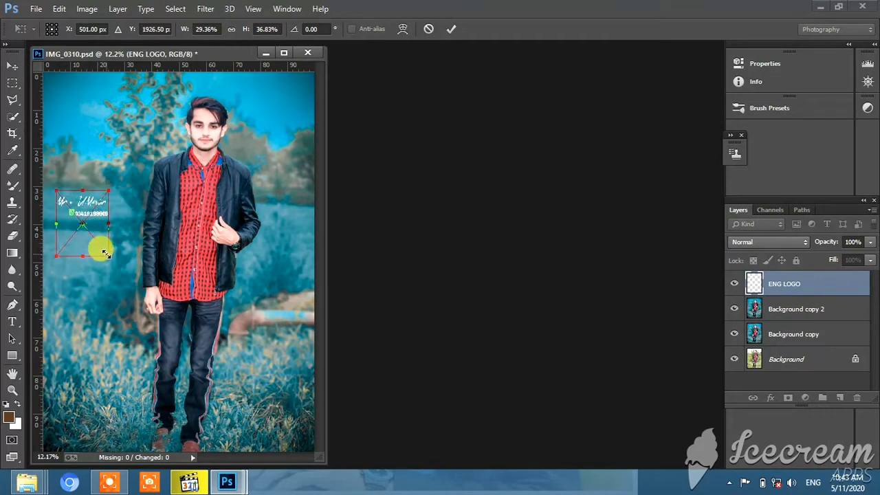
pyautogui.moveTo(104, 253)
pyautogui.mouseDown()
pyautogui.moveTo(94, 240)
pyautogui.moveTo(98, 250)
pyautogui.mouseUp()
pyautogui.click(449, 28)
# - Place the 761150-moment-quotes image as linked, from the innermost 200 + text png By VEERU EDITS folder
pyautogui.click(34, 9)
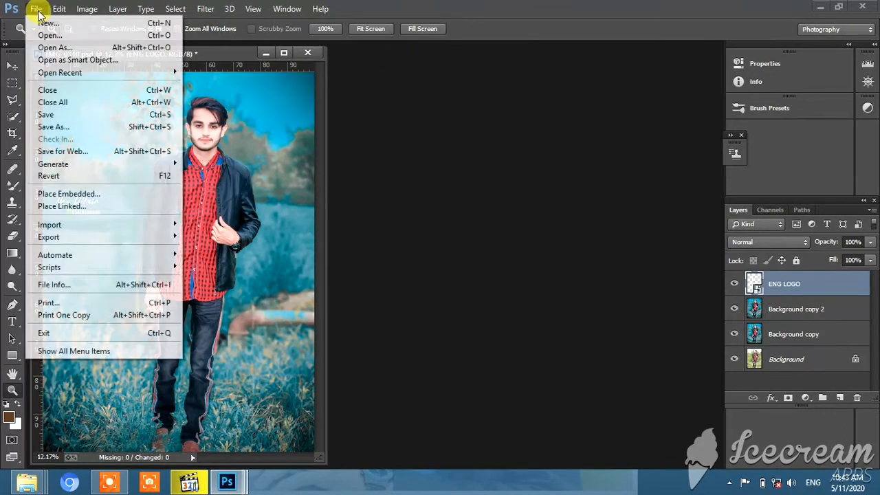
pyautogui.click(183, 203)
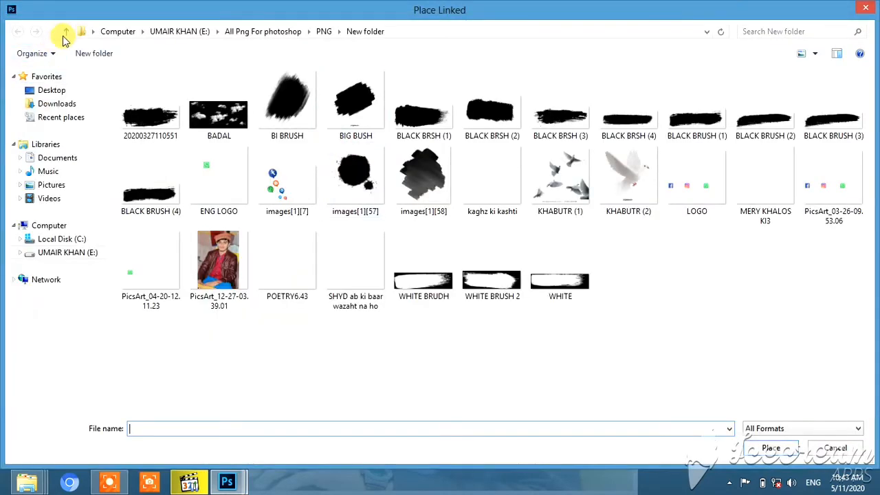
pyautogui.click(65, 32)
pyautogui.doubleClick(172, 103)
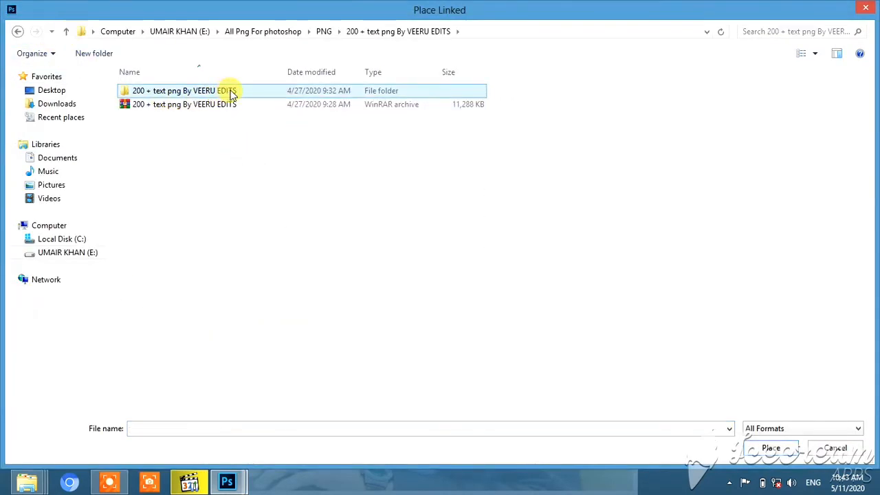
pyautogui.doubleClick(232, 94)
pyautogui.doubleClick(164, 122)
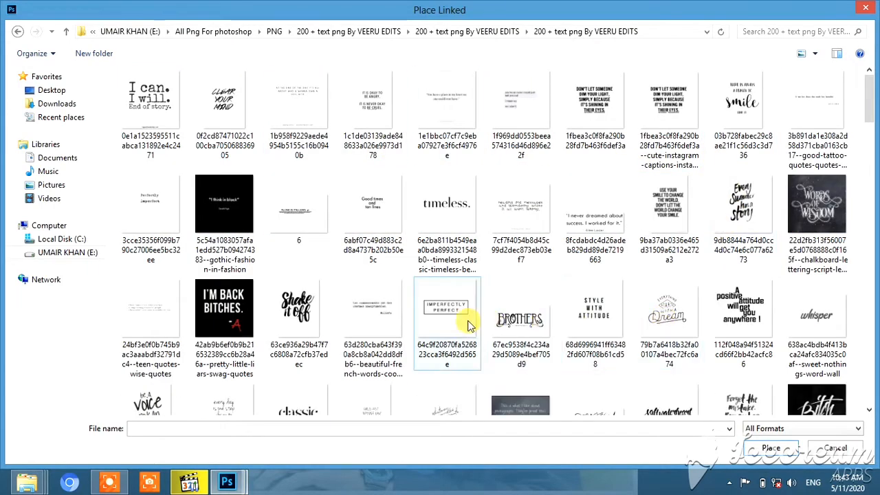
pyautogui.click(299, 309)
pyautogui.scroll(-3, 664, 320)
pyautogui.scroll(-2, 548, 239)
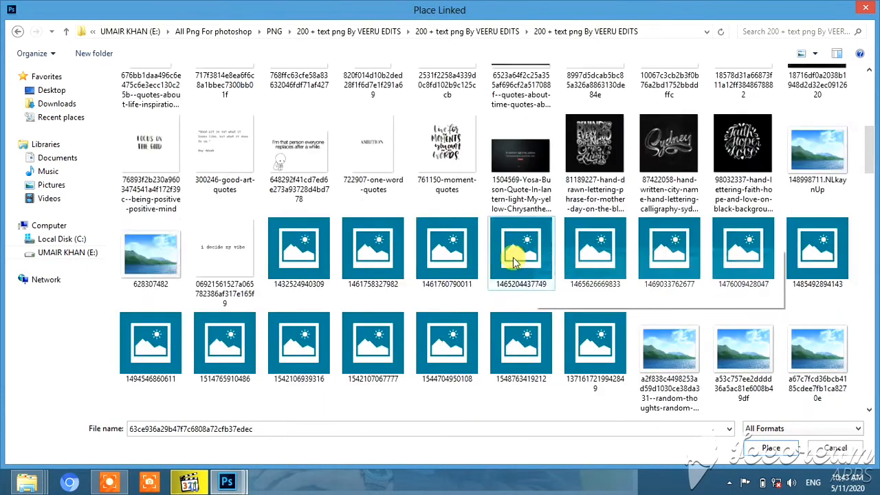
pyautogui.doubleClick(445, 141)
# - Set the quote layer's blend mode to Multiply, then enlarge the quote to fill the photo's lower-left corner beside the legs
pyautogui.click(791, 246)
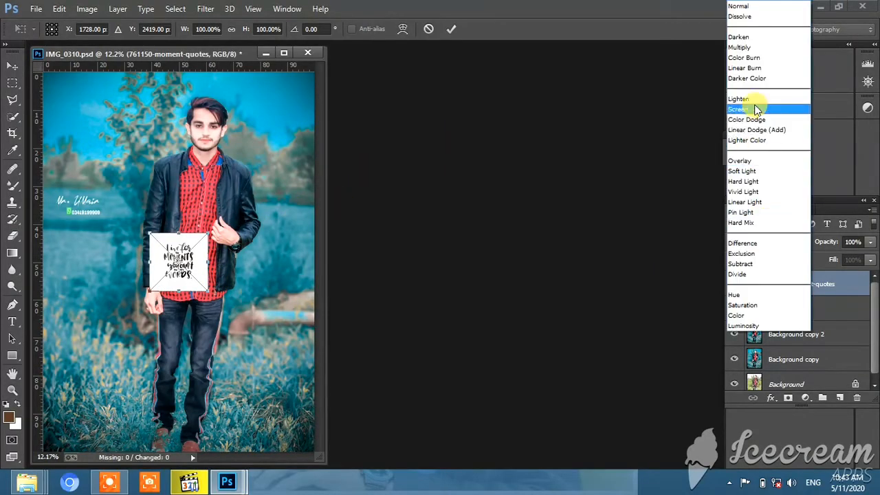
pyautogui.click(746, 49)
pyautogui.moveTo(184, 245); pyautogui.dragTo(105, 318)
pyautogui.moveTo(129, 357); pyautogui.dragTo(204, 451)
pyautogui.moveTo(145, 332); pyautogui.dragTo(113, 311)
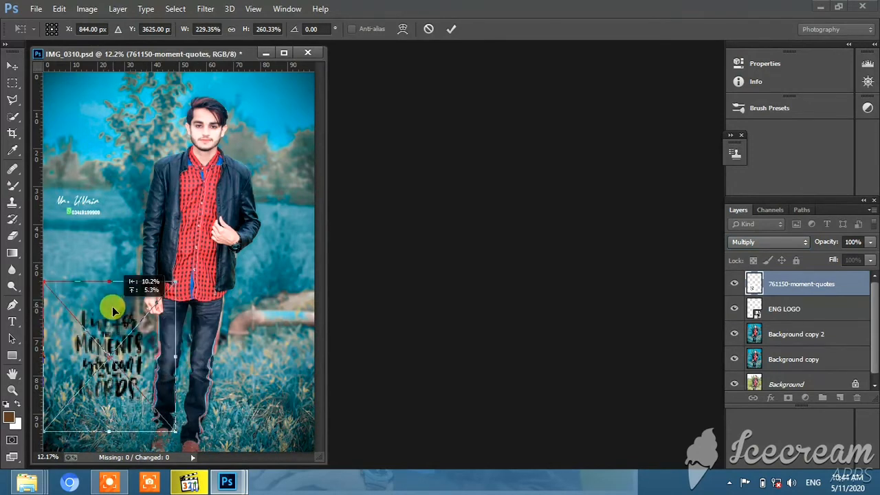
pyautogui.moveTo(187, 444); pyautogui.dragTo(99, 443)
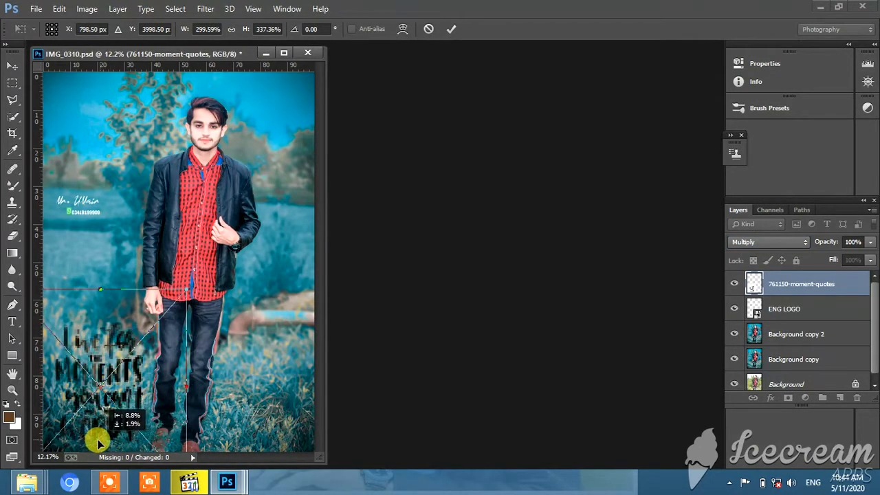
# - Try the Darken blend mode on the quote, return it to Multiply and commit the transformation
pyautogui.click(781, 251)
pyautogui.click(767, 42)
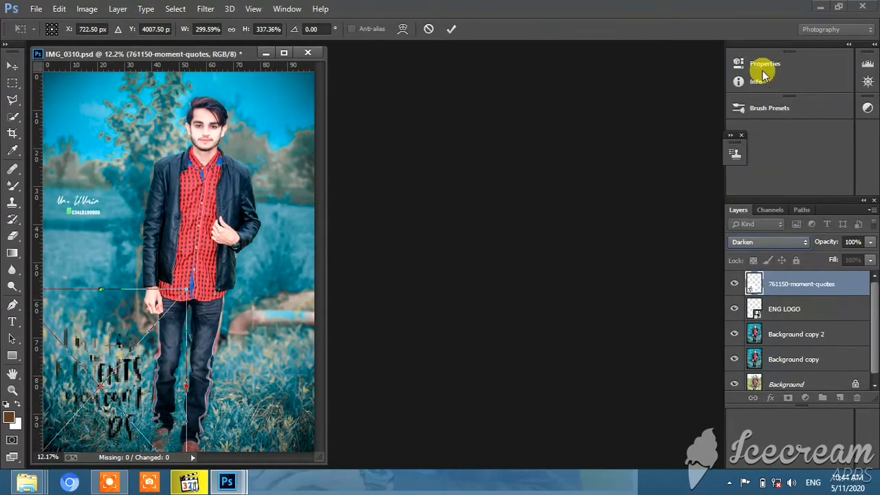
pyautogui.click(788, 251)
pyautogui.click(790, 57)
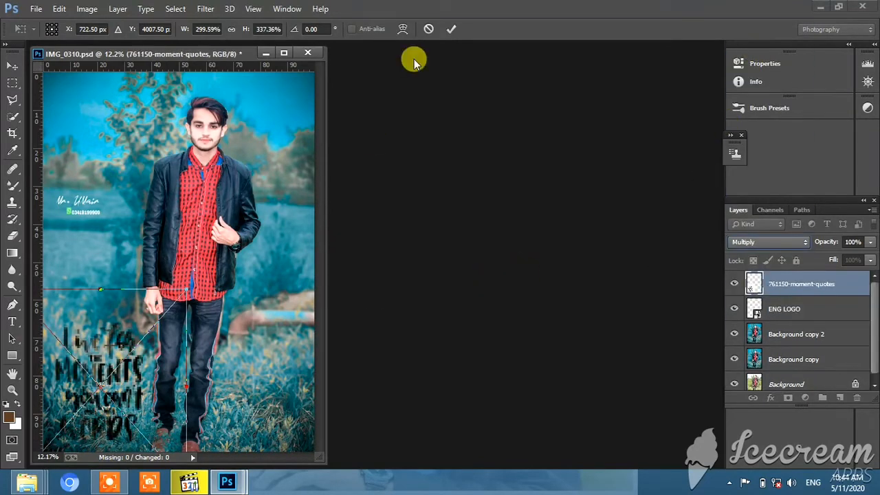
pyautogui.click(450, 29)
pyautogui.rightClick(240, 201)
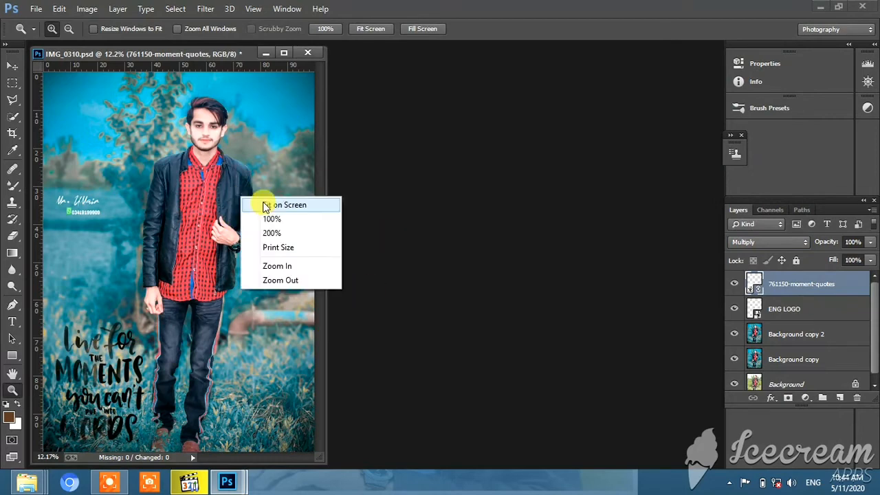
pyautogui.press('Escape')
pyautogui.click(117, 9)
pyautogui.moveTo(240, 94)
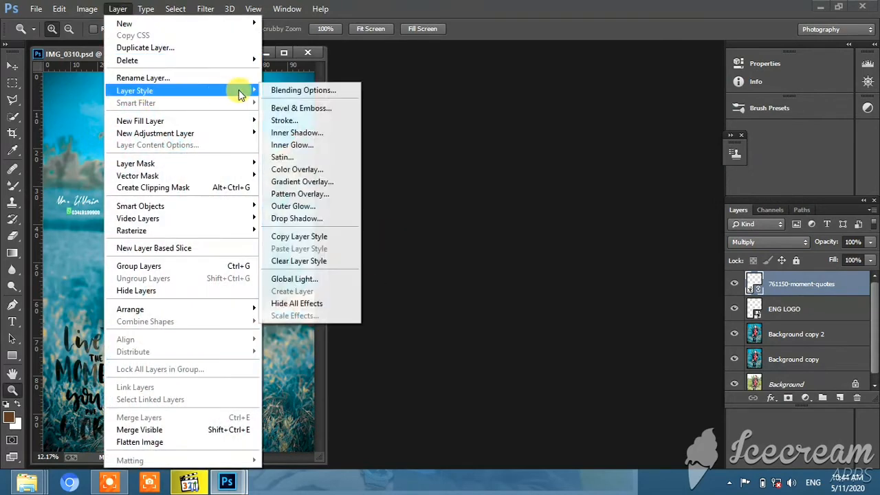
pyautogui.click(284, 120)
pyautogui.moveTo(639, 80); pyautogui.dragTo(648, 83)
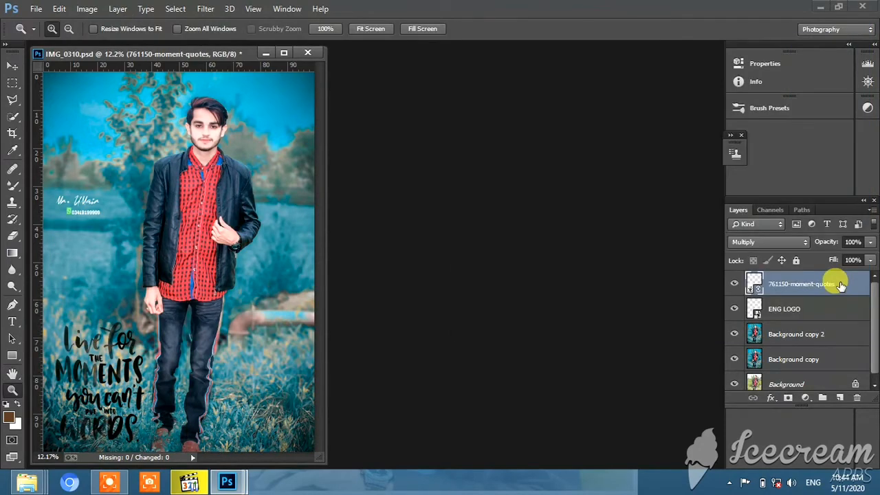
# - Merge the ENG LOGO layer and the moment-quotes layer down into Background copy 2
pyautogui.rightClick(834, 280)
pyautogui.click(538, 361)
pyautogui.rightClick(819, 303)
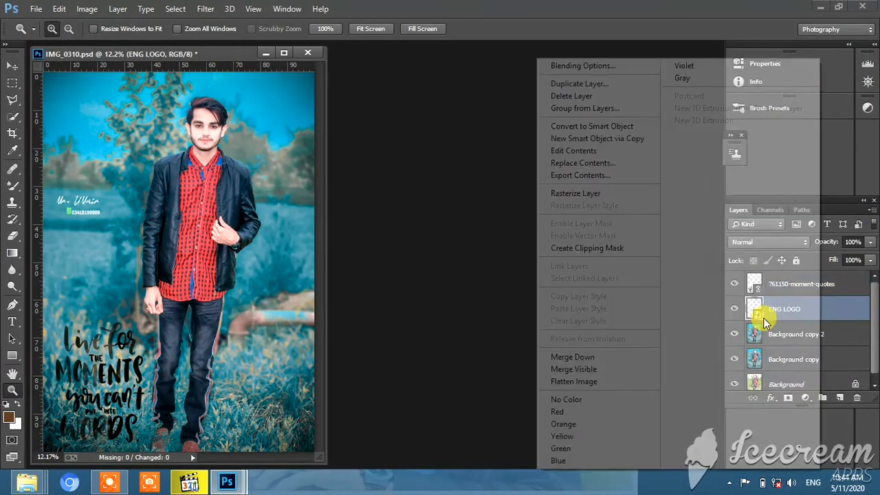
pyautogui.click(578, 359)
pyautogui.click(825, 279)
pyautogui.rightClick(825, 278)
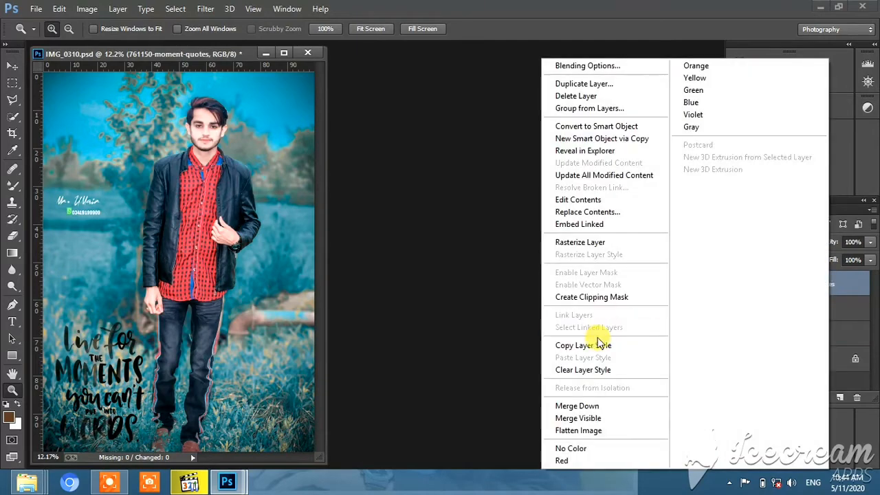
pyautogui.click(583, 406)
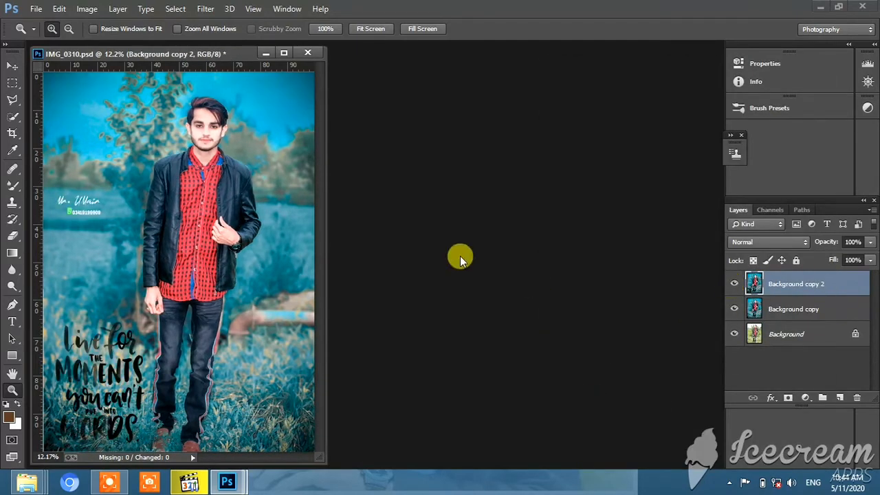
# - Add a black Stroke layer style to Background copy 2 with size 24 px and position Inside
pyautogui.click(119, 9)
pyautogui.moveTo(135, 90)
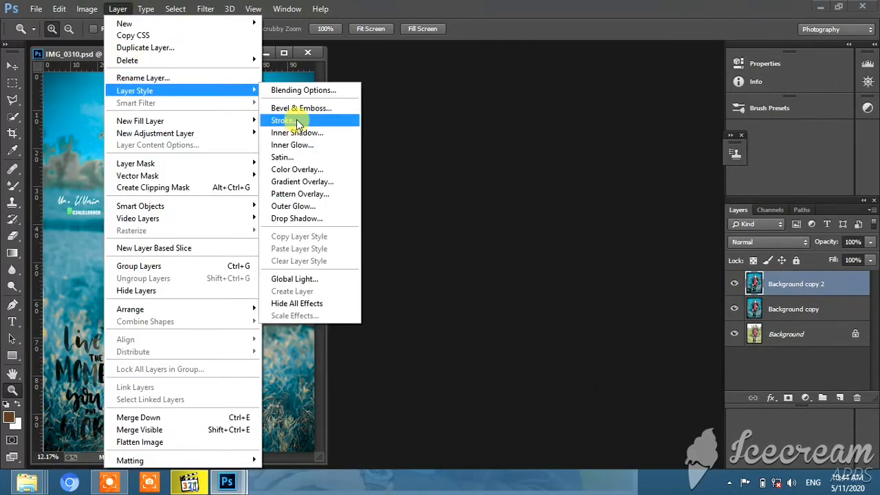
pyautogui.click(299, 122)
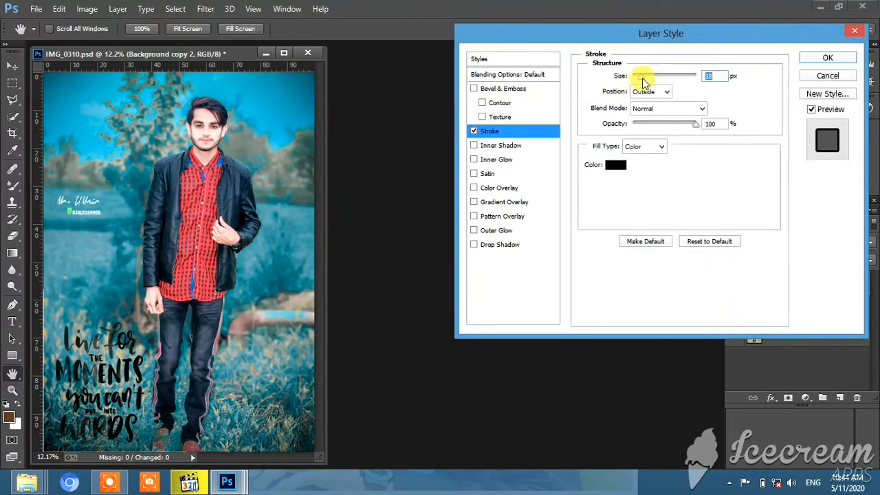
pyautogui.click(645, 115)
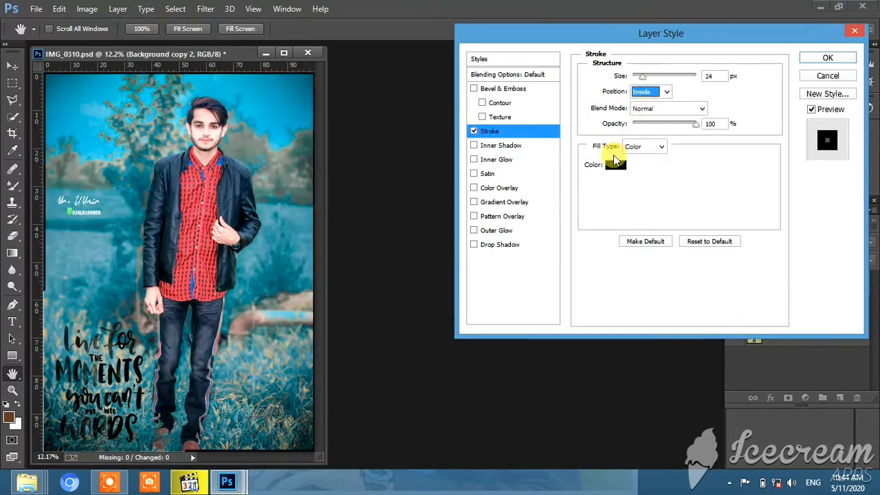
pyautogui.click(615, 164)
pyautogui.click(278, 122)
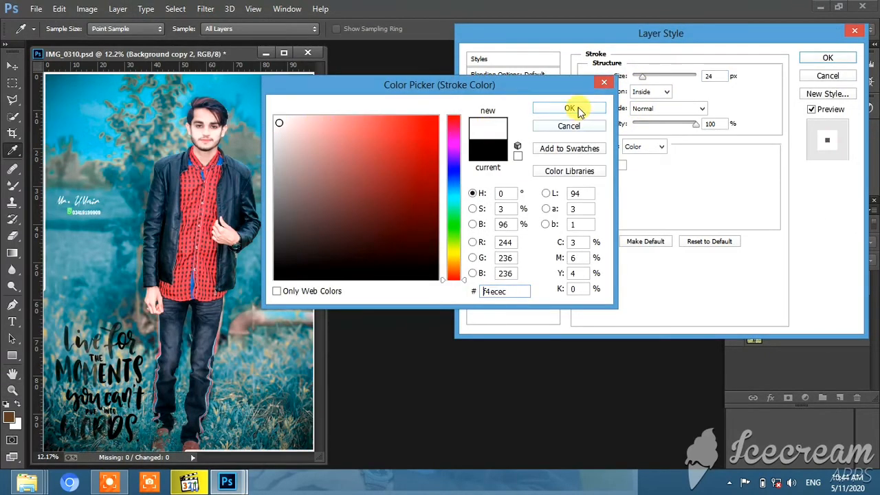
pyautogui.click(569, 127)
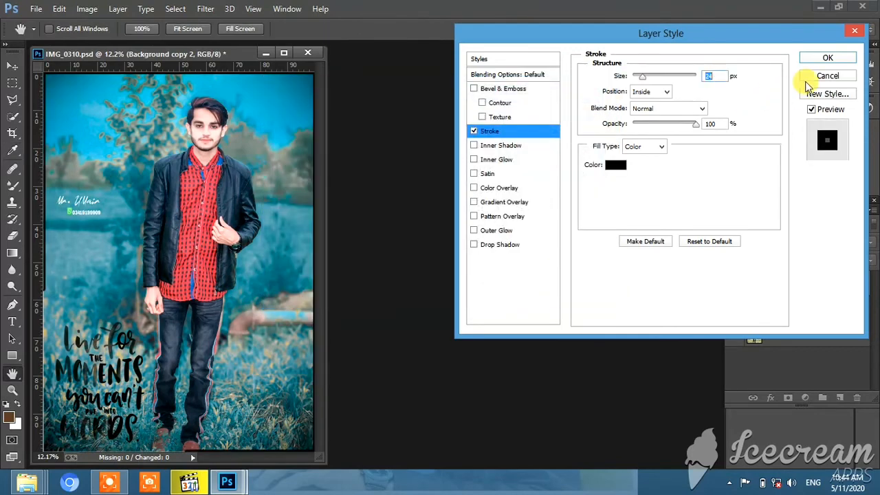
pyautogui.click(830, 59)
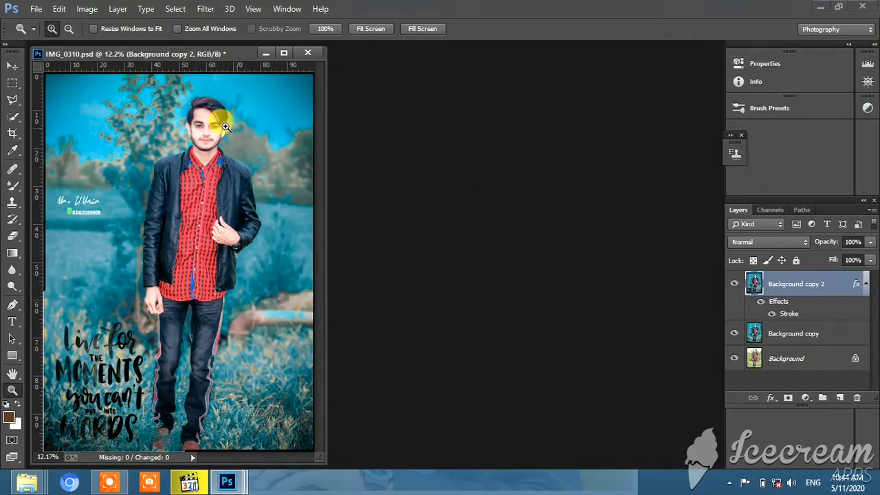
# - Merge Background copy 2 into Background copy, compare it with the original photo, and merge it down into the Background layer
pyautogui.rightClick(793, 287)
pyautogui.click(748, 290)
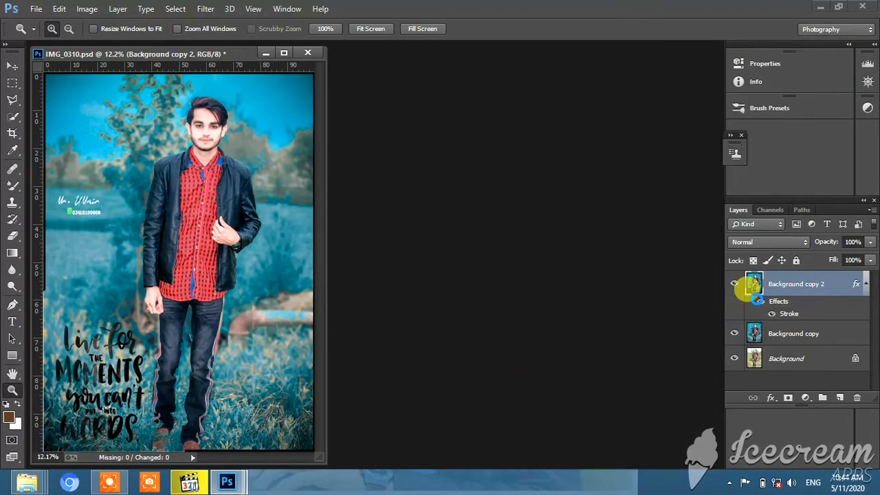
pyautogui.hotkey('ctrl', 'e')
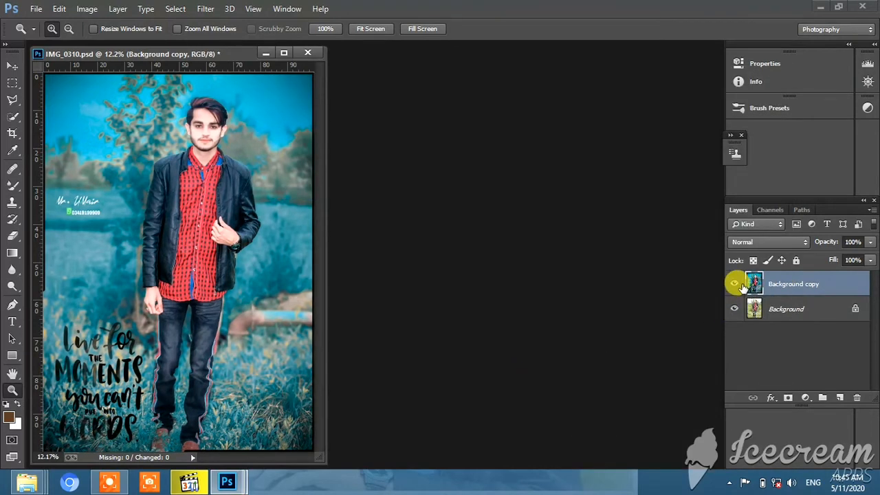
pyautogui.click(734, 283)
pyautogui.click(734, 283)
pyautogui.rightClick(795, 287)
pyautogui.click(208, 66)
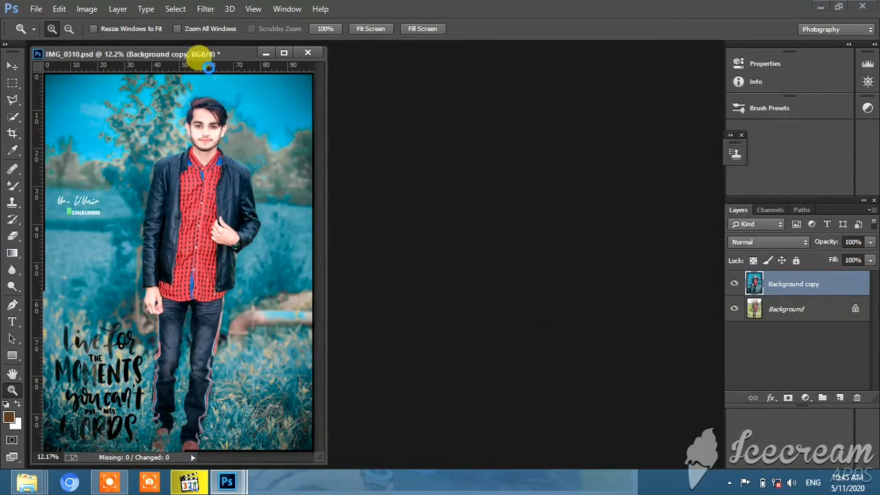
pyautogui.click(118, 13)
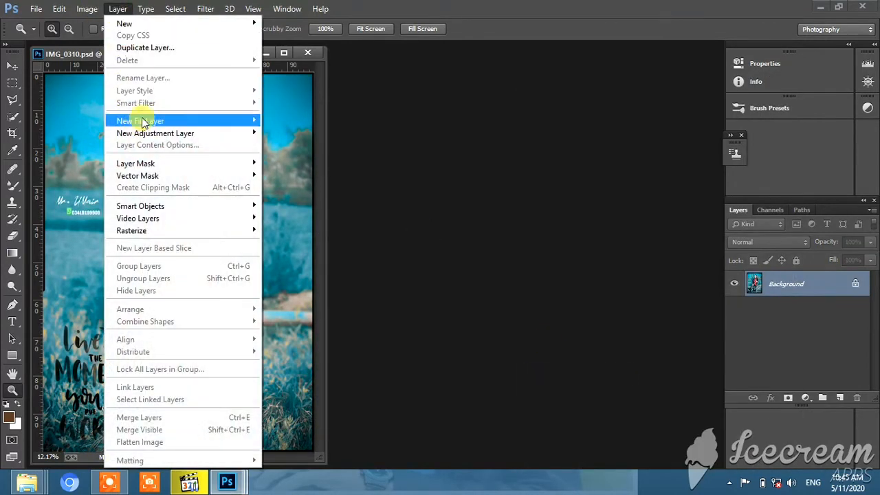
pyautogui.click(340, 124)
pyautogui.click(210, 13)
pyautogui.click(492, 75)
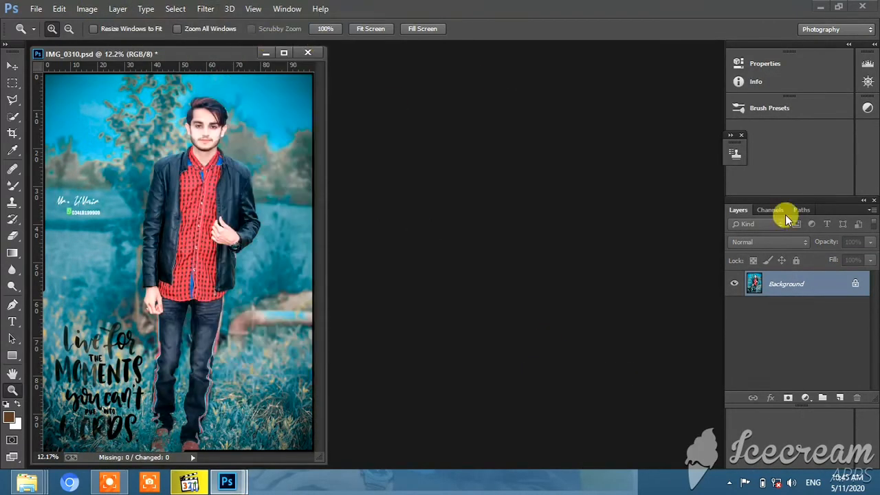
# - Duplicate the merged Background layer
pyautogui.rightClick(797, 279)
pyautogui.click(786, 310)
pyautogui.click(556, 144)
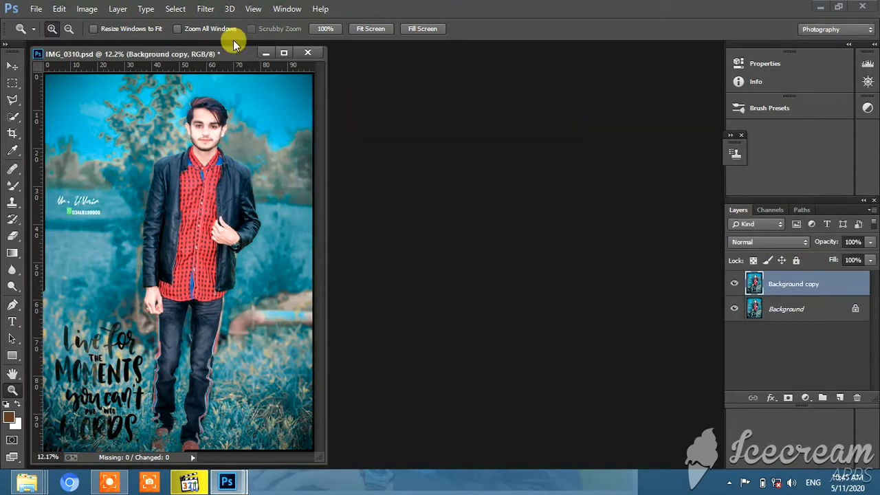
# - Add a Stroke layer style to Background copy with size 29 px, position Inside and near-white colour faecec
pyautogui.click(117, 8)
pyautogui.moveTo(179, 90)
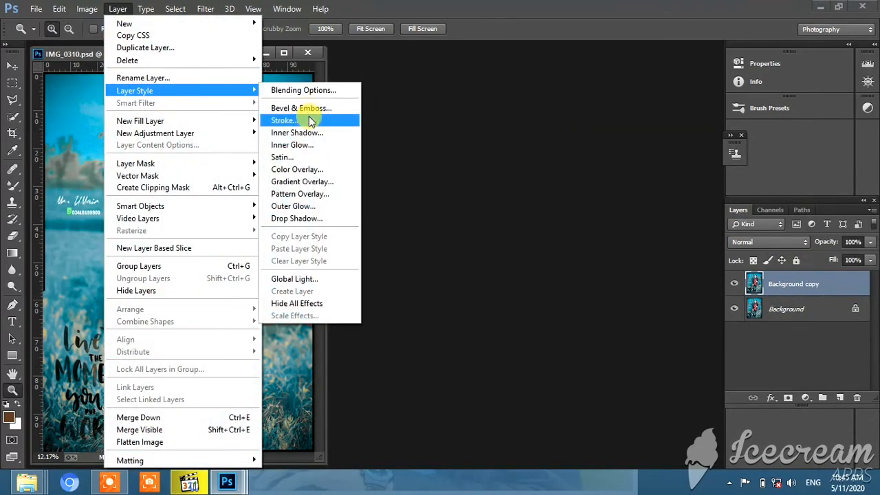
pyautogui.click(311, 121)
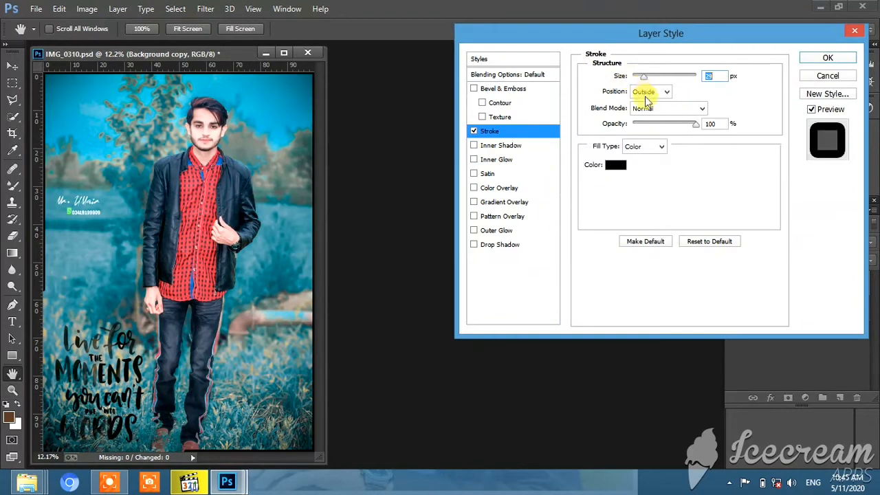
pyautogui.click(640, 115)
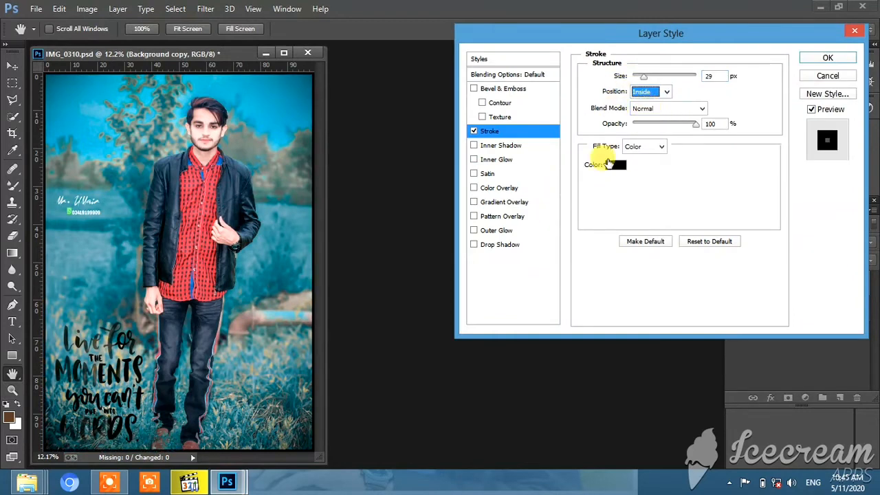
pyautogui.click(614, 164)
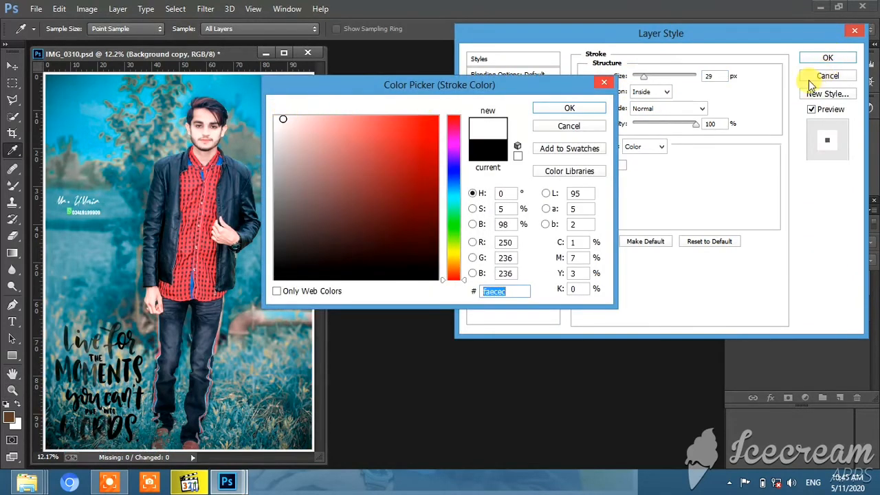
pyautogui.click(569, 108)
pyautogui.click(827, 58)
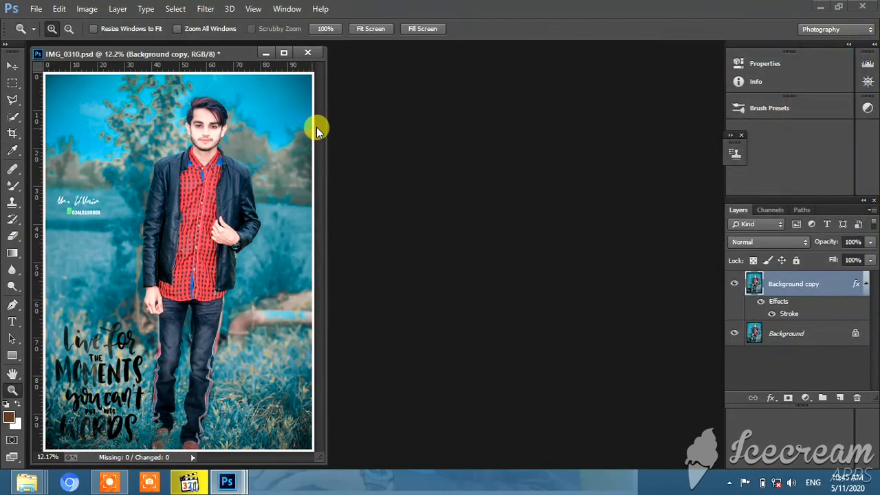
# - Compare the photo with and without the white border, then merge Background copy down into the Background layer
pyautogui.click(734, 283)
pyautogui.click(734, 283)
pyautogui.rightClick(771, 284)
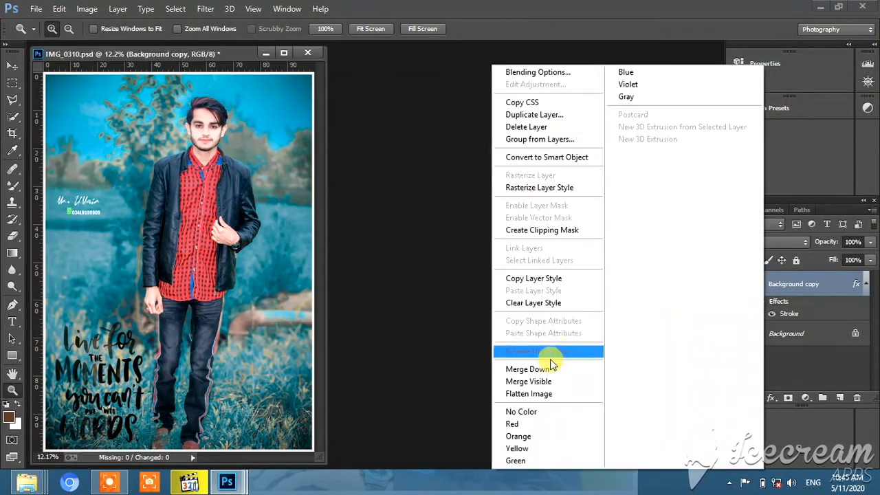
pyautogui.click(551, 369)
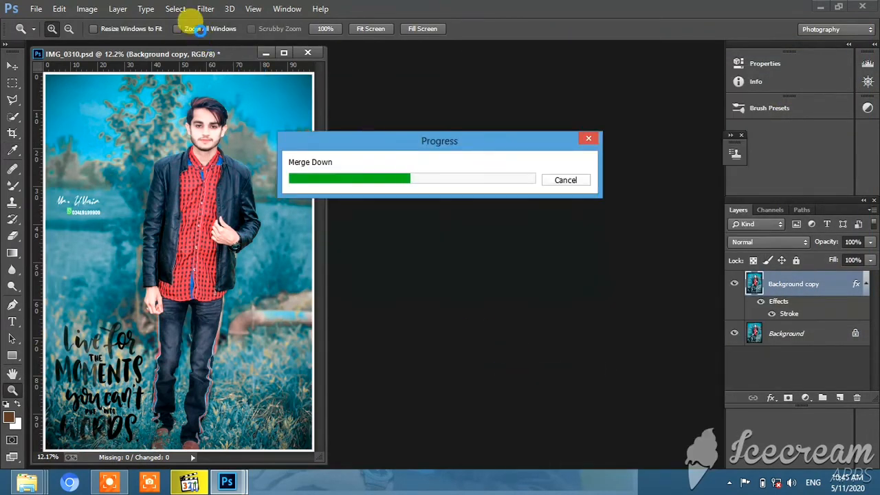
# - Raise the photo's Exposure to +0.25 with the Camera Raw filter and apply it
pyautogui.click(205, 9)
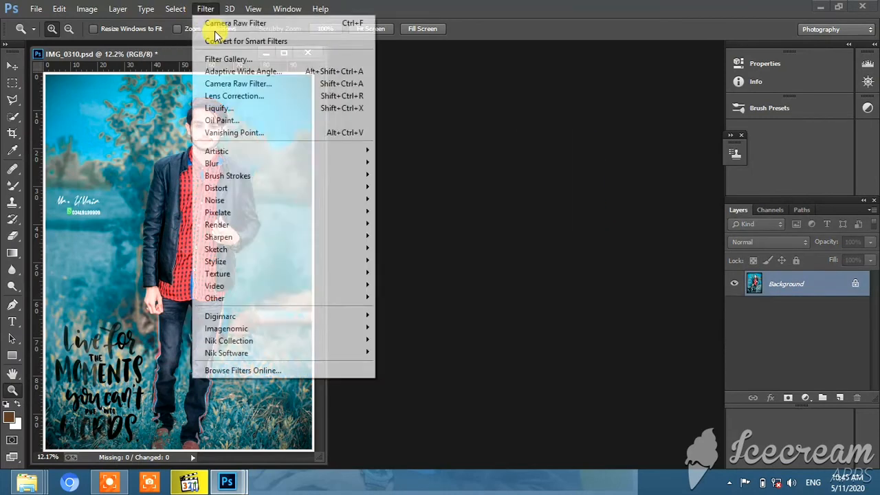
pyautogui.click(230, 82)
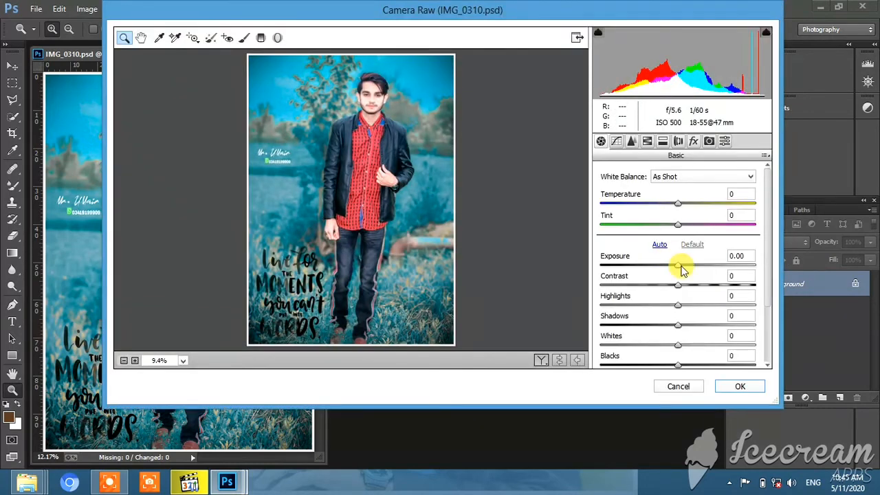
pyautogui.moveTo(681, 266); pyautogui.dragTo(687, 270)
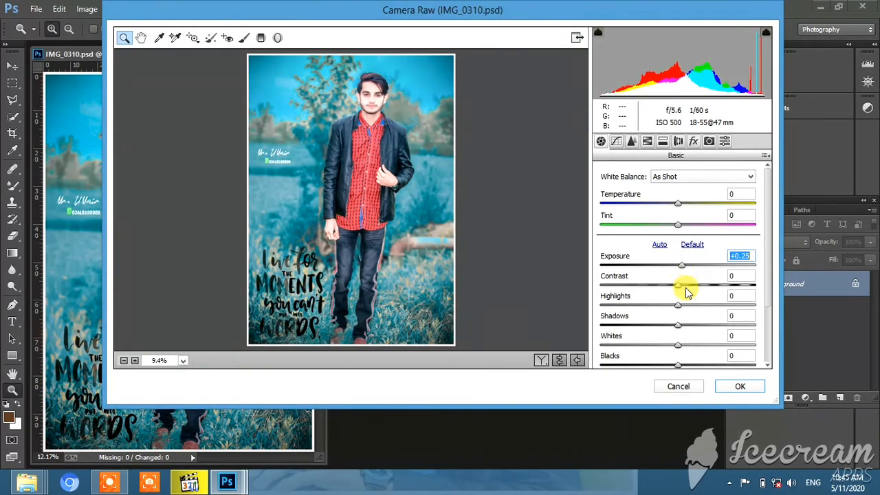
pyautogui.click(737, 387)
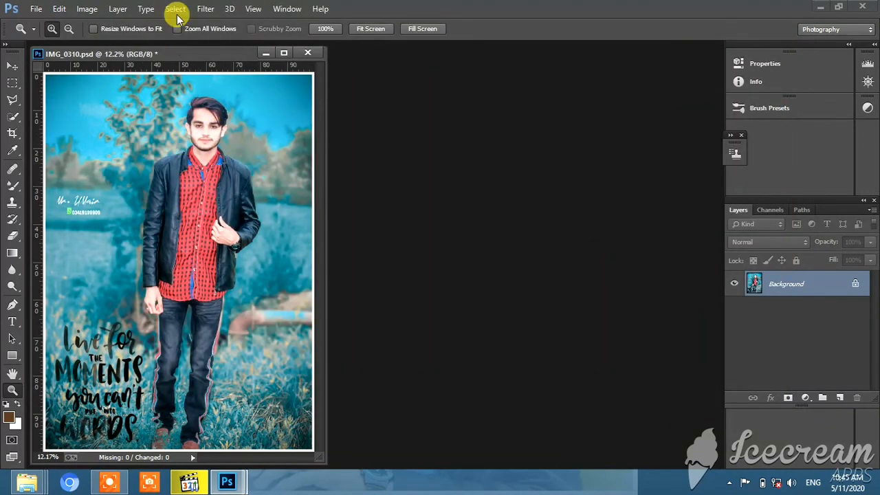
# - Run the Camera Raw filter on the photo once more and apply it
pyautogui.click(205, 10)
pyautogui.click(230, 84)
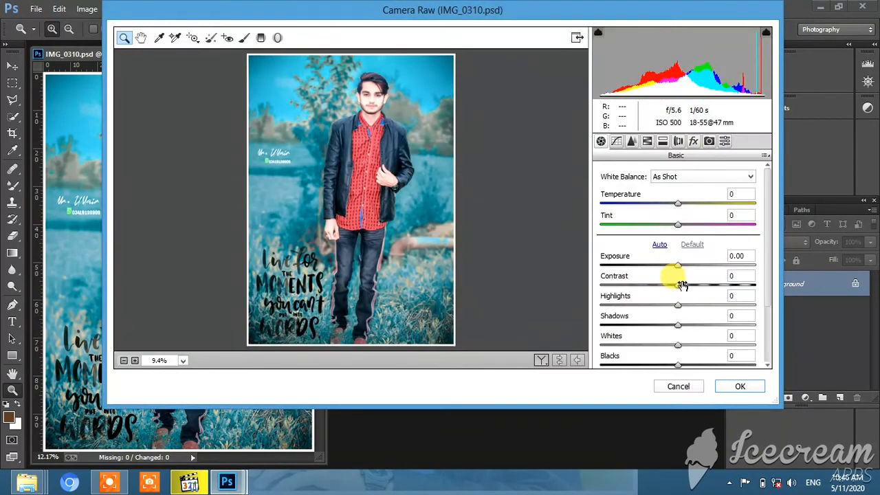
pyautogui.click(732, 386)
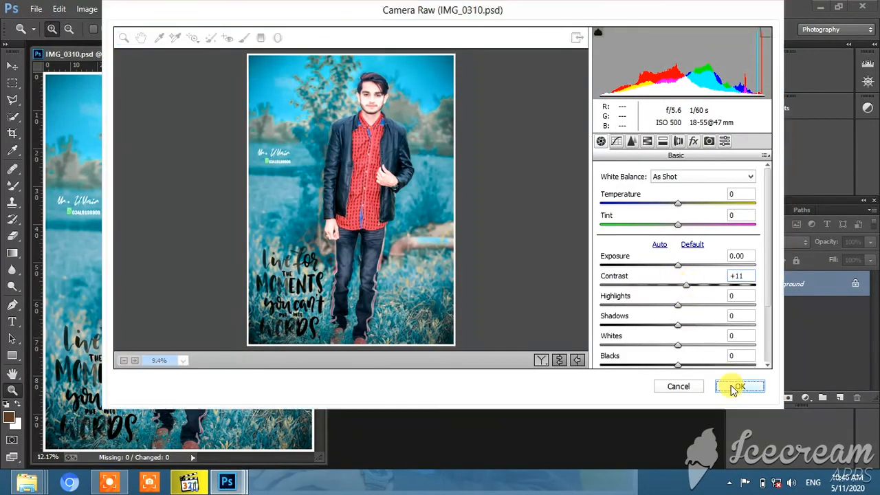
# - Open the Save As dialog for the finished portrait
pyautogui.click(41, 10)
pyautogui.click(88, 126)
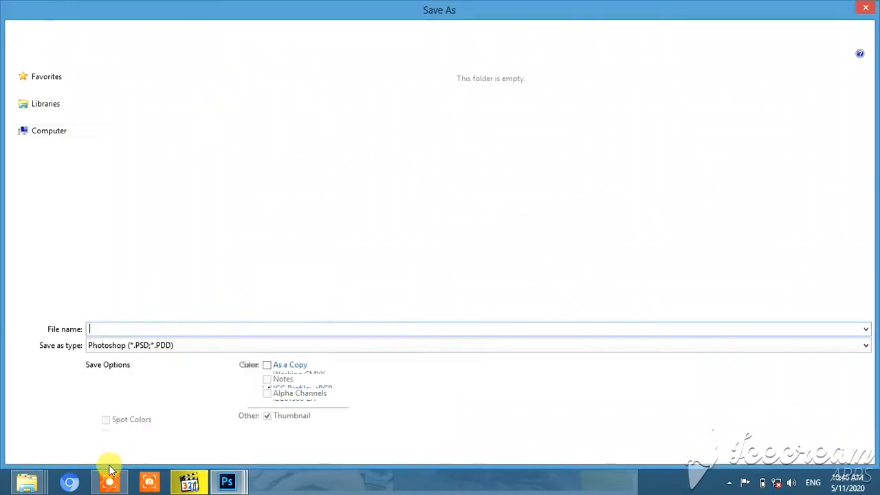